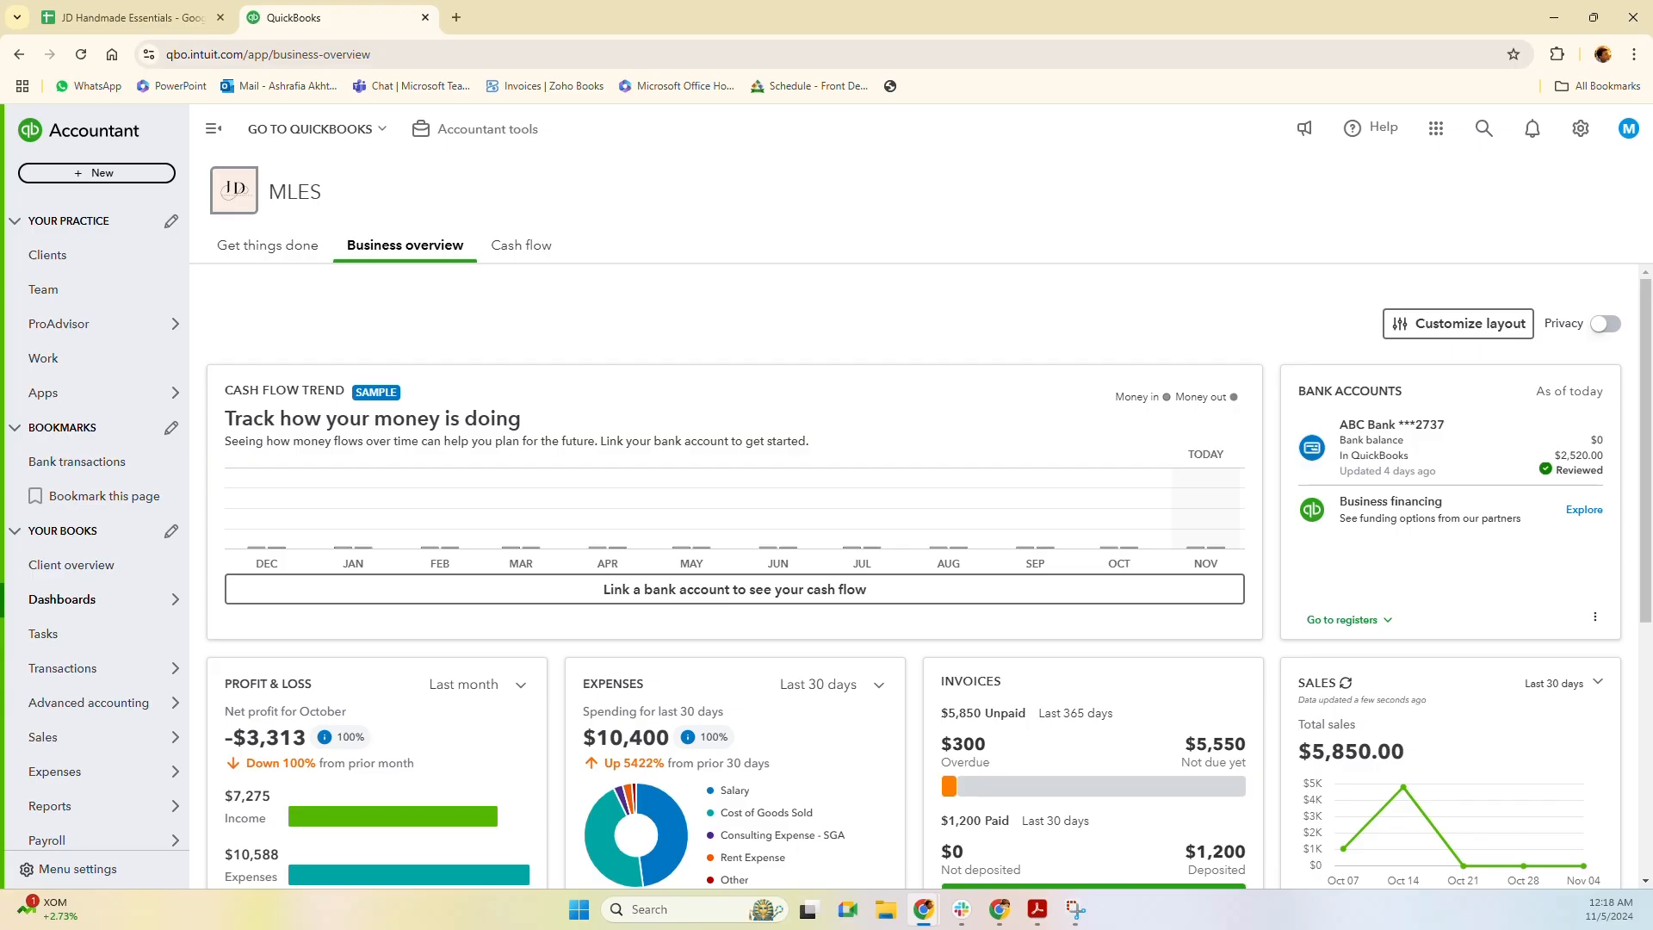
Go from the paid bills list to Computer City's vendor page showing its $2,000 bill CC-003.
{"action": "mouse_move", "coordinate": [57, 775]}
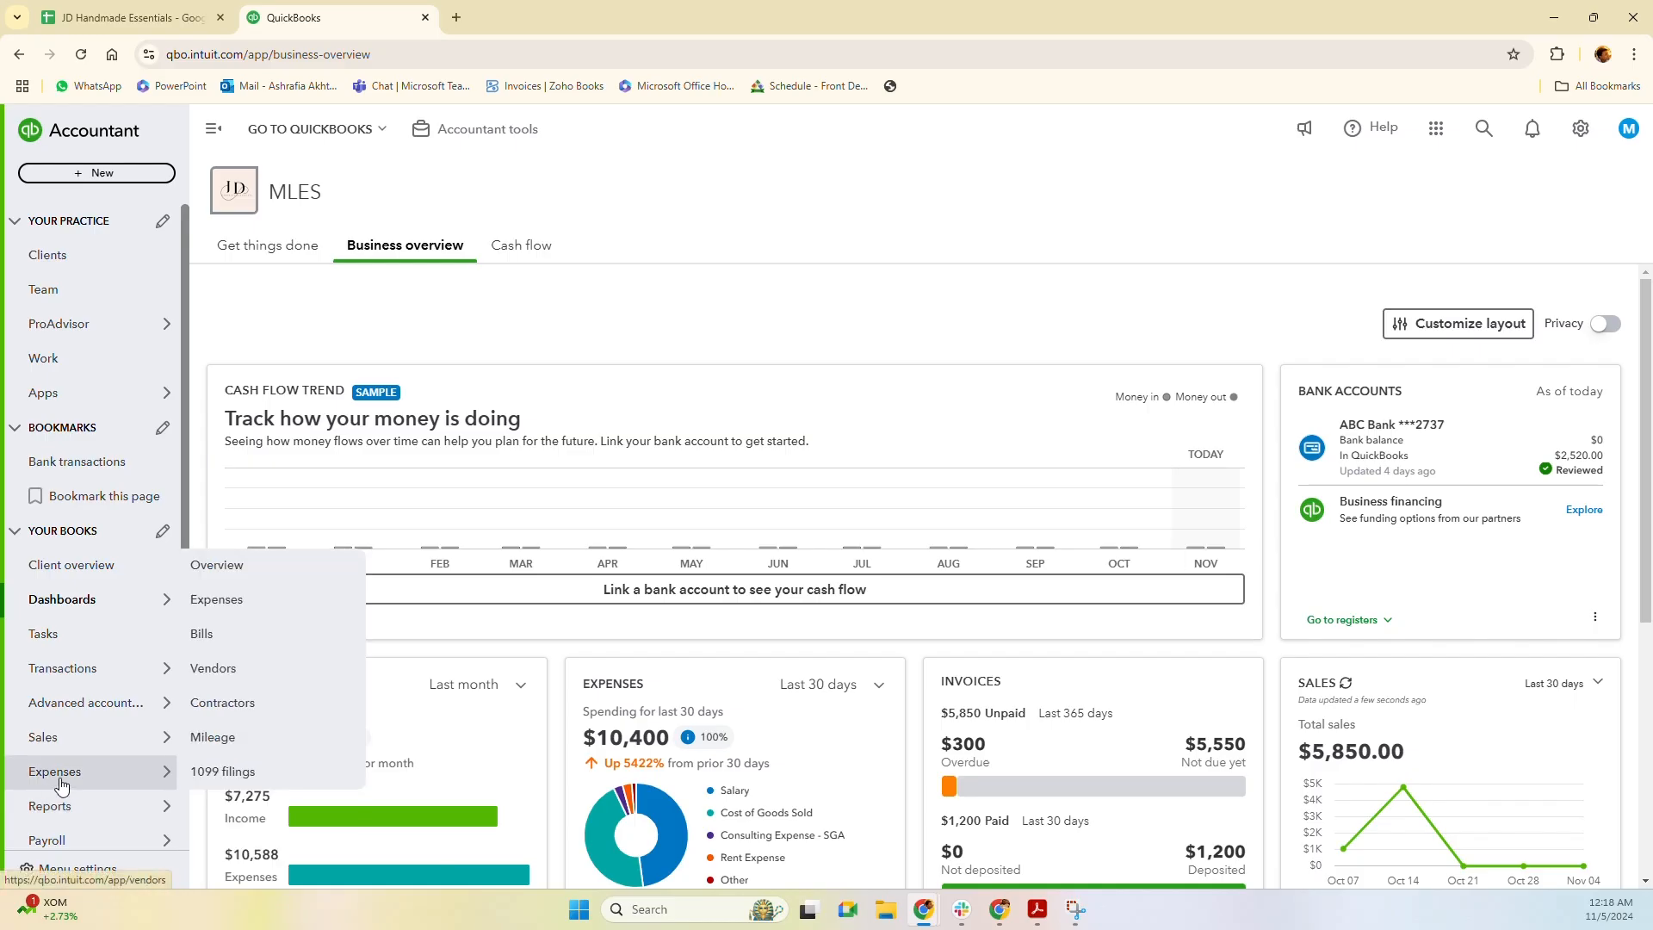
{"action": "left_click", "coordinate": [217, 634]}
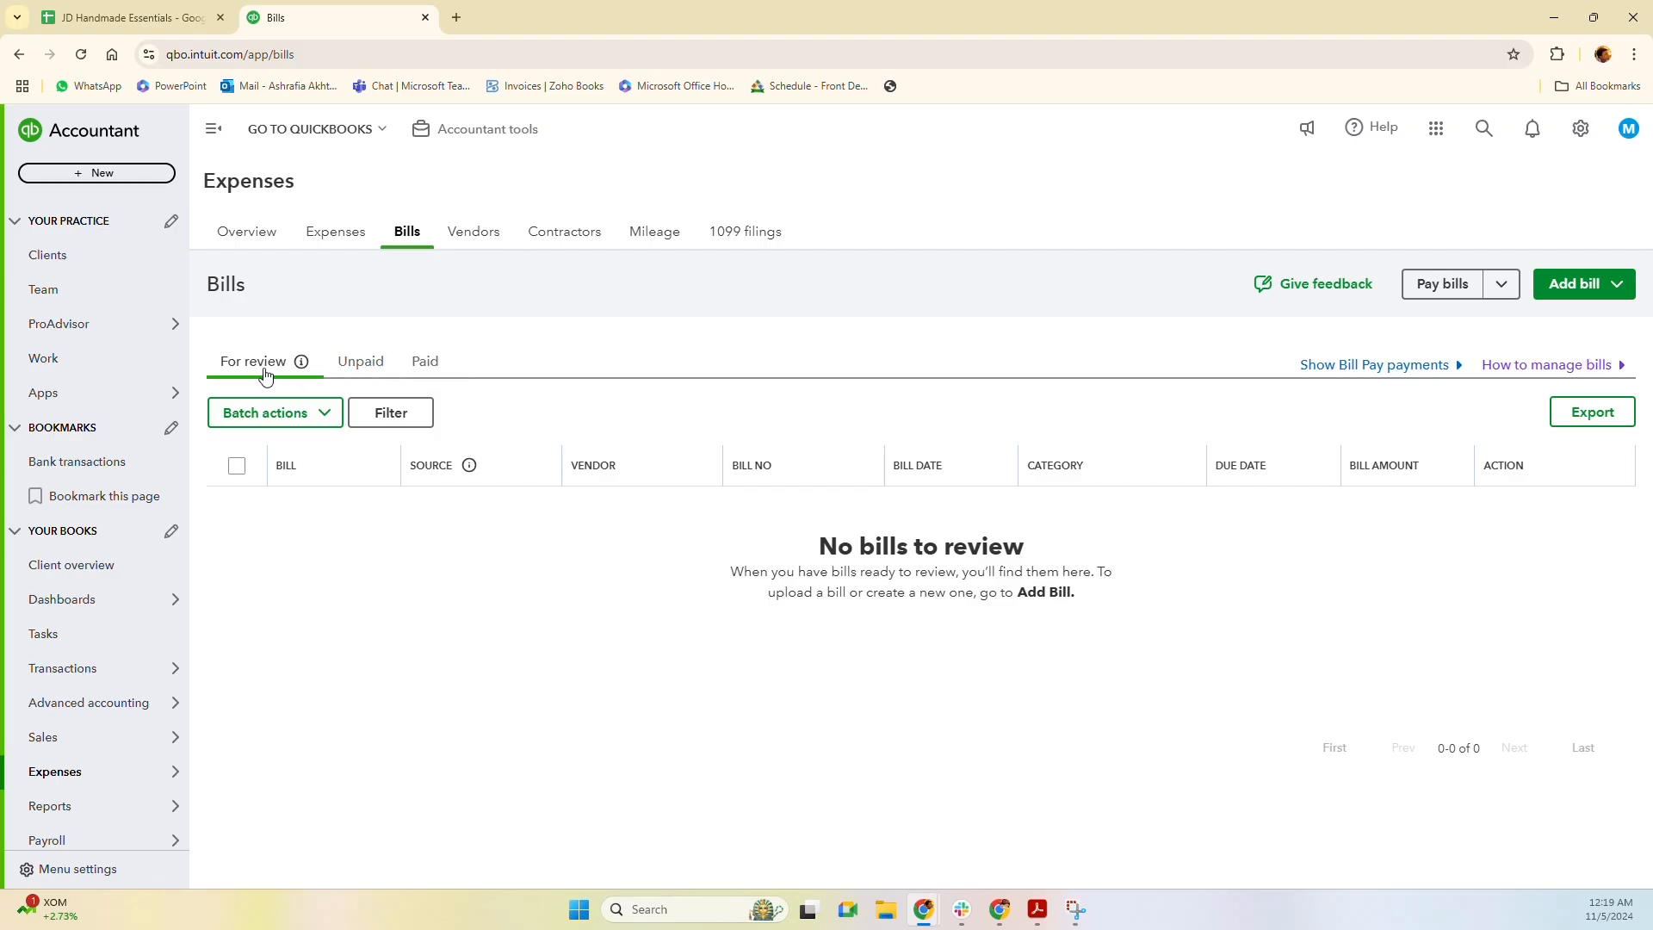
{"action": "left_click", "coordinate": [355, 365]}
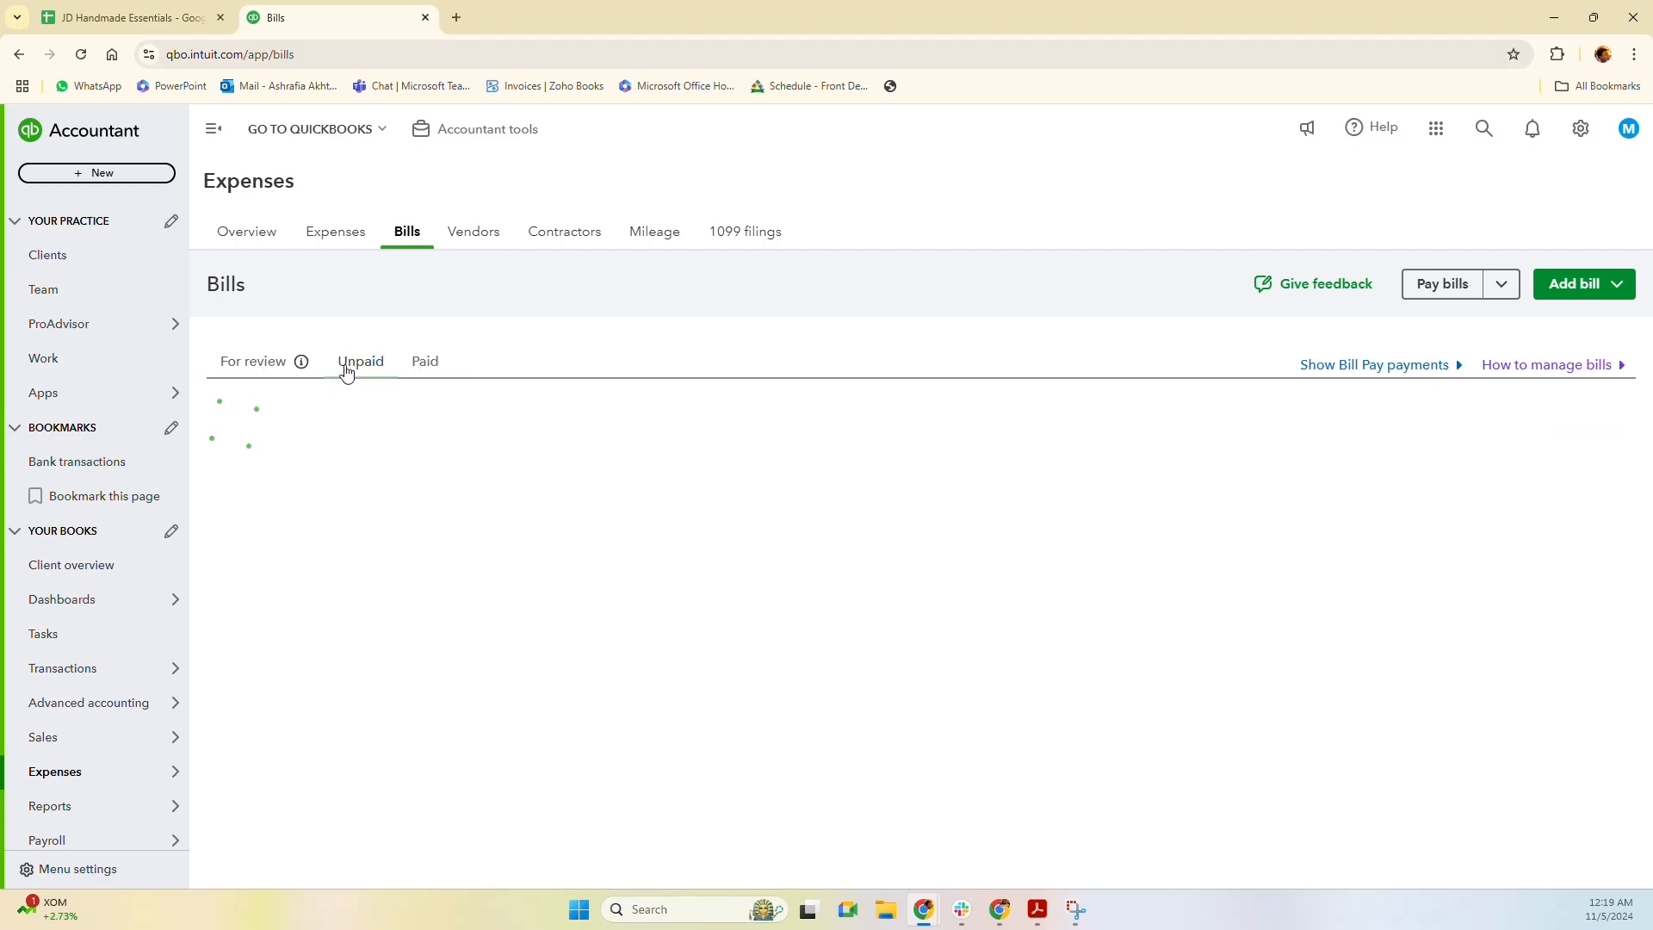
{"action": "left_click", "coordinate": [422, 366]}
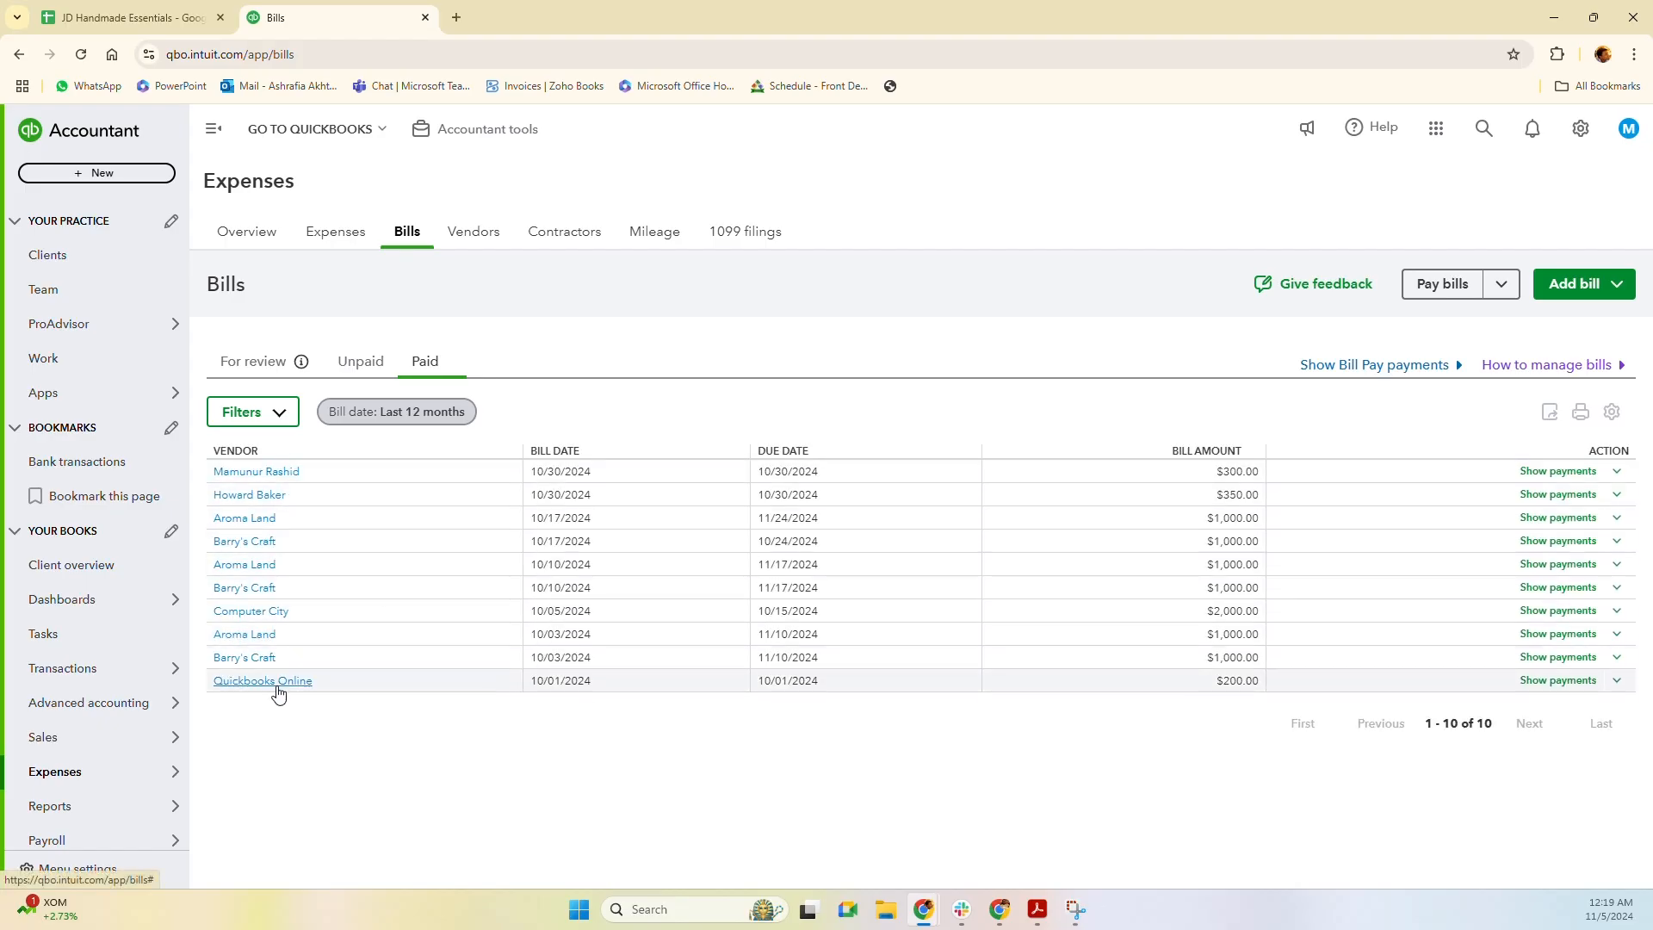
{"action": "left_click", "coordinate": [257, 612]}
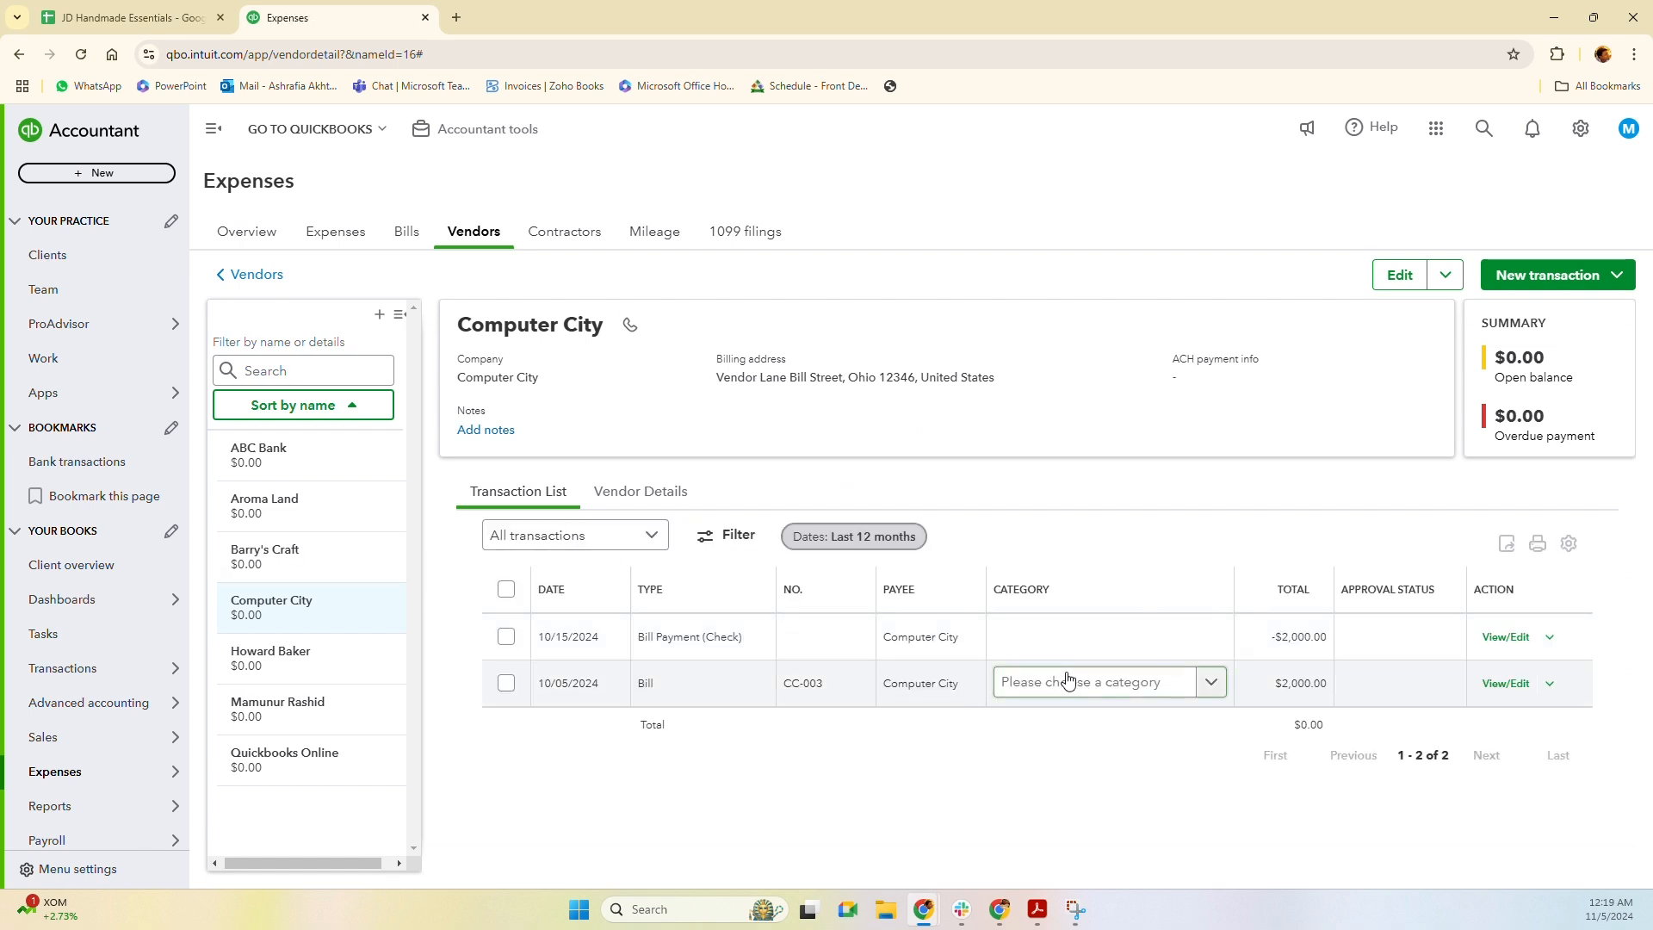
{"action": "left_click", "coordinate": [585, 689]}
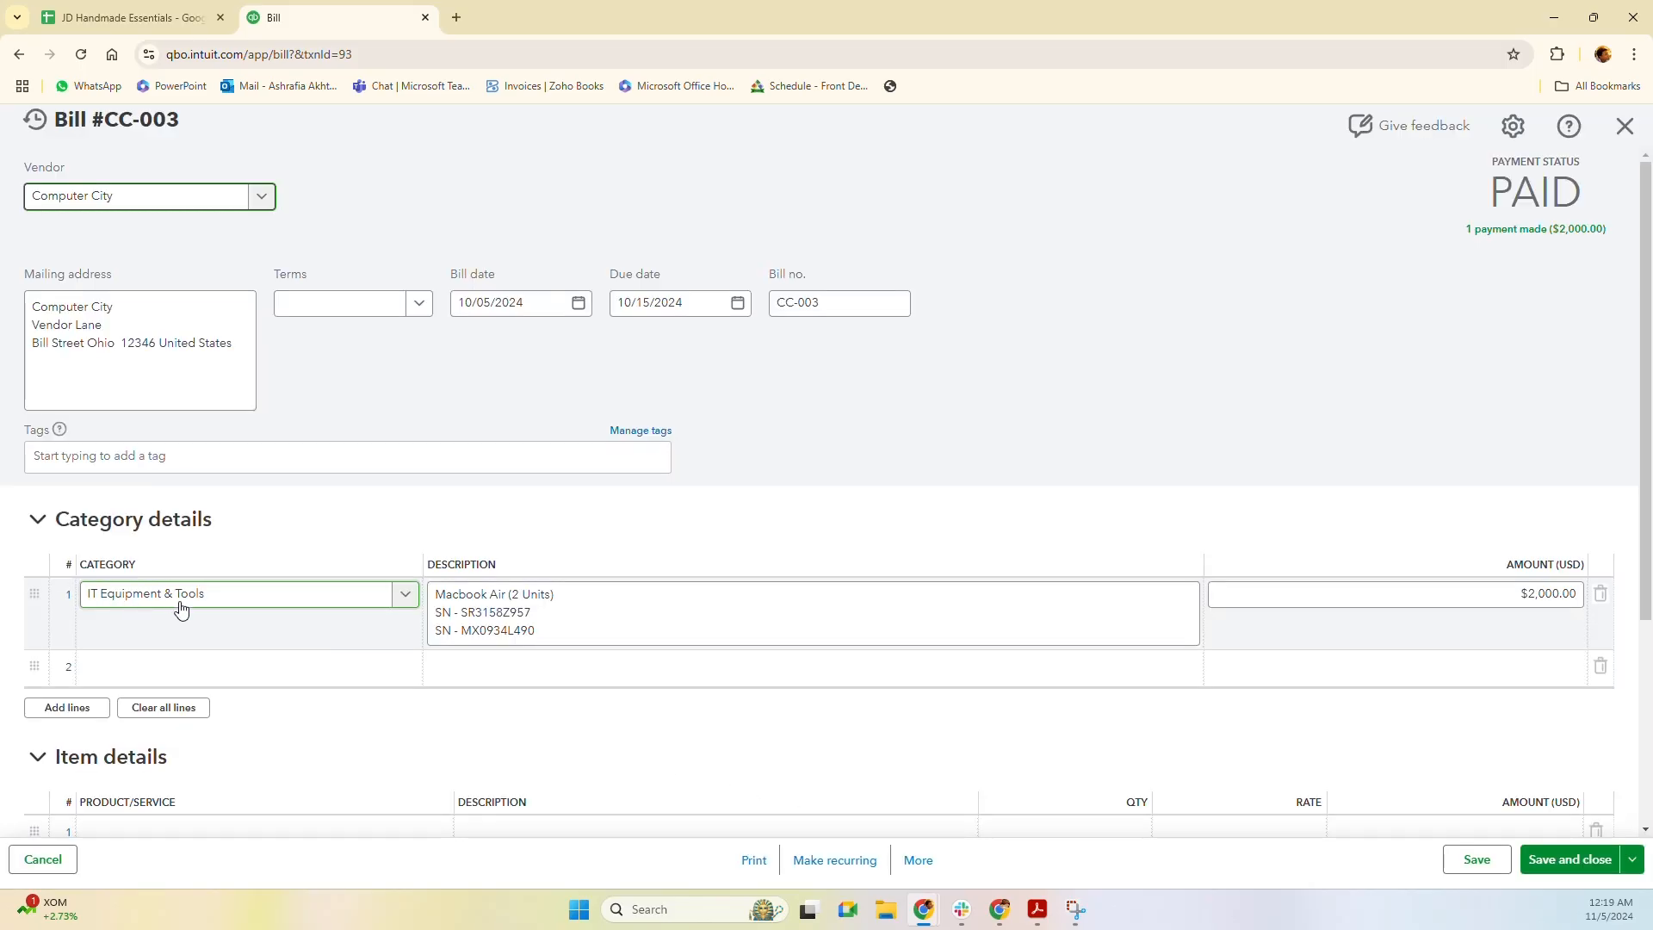
{"action": "left_click", "coordinate": [503, 603]}
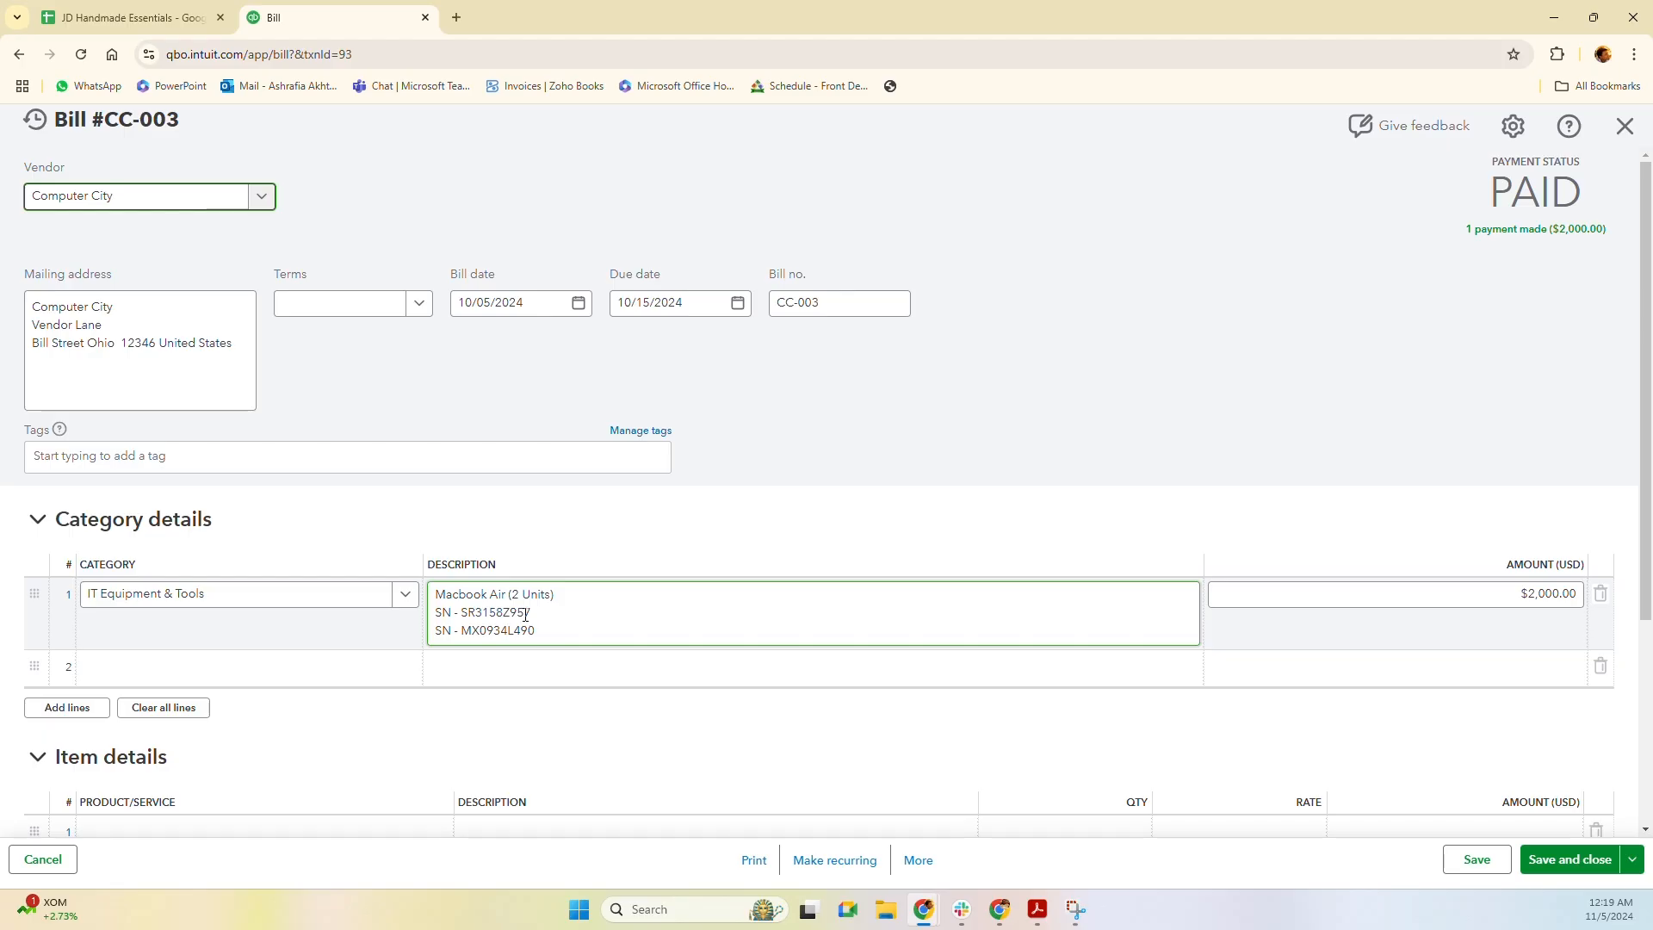
{"action": "left_click", "coordinate": [730, 576]}
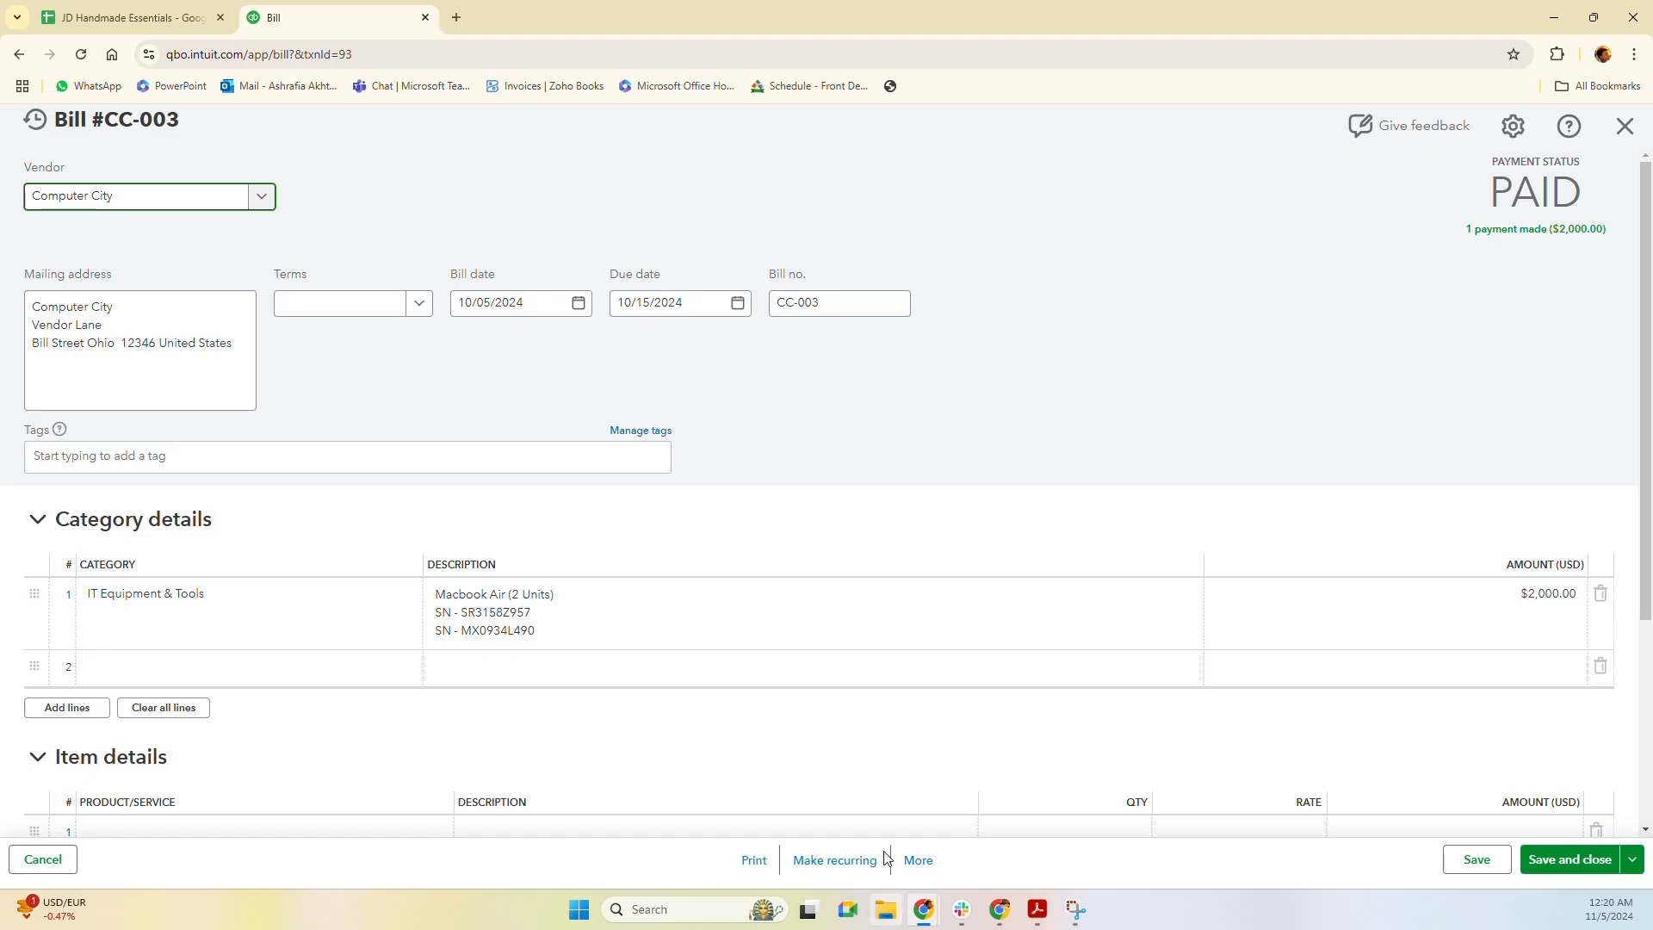
{"action": "left_click", "coordinate": [557, 607]}
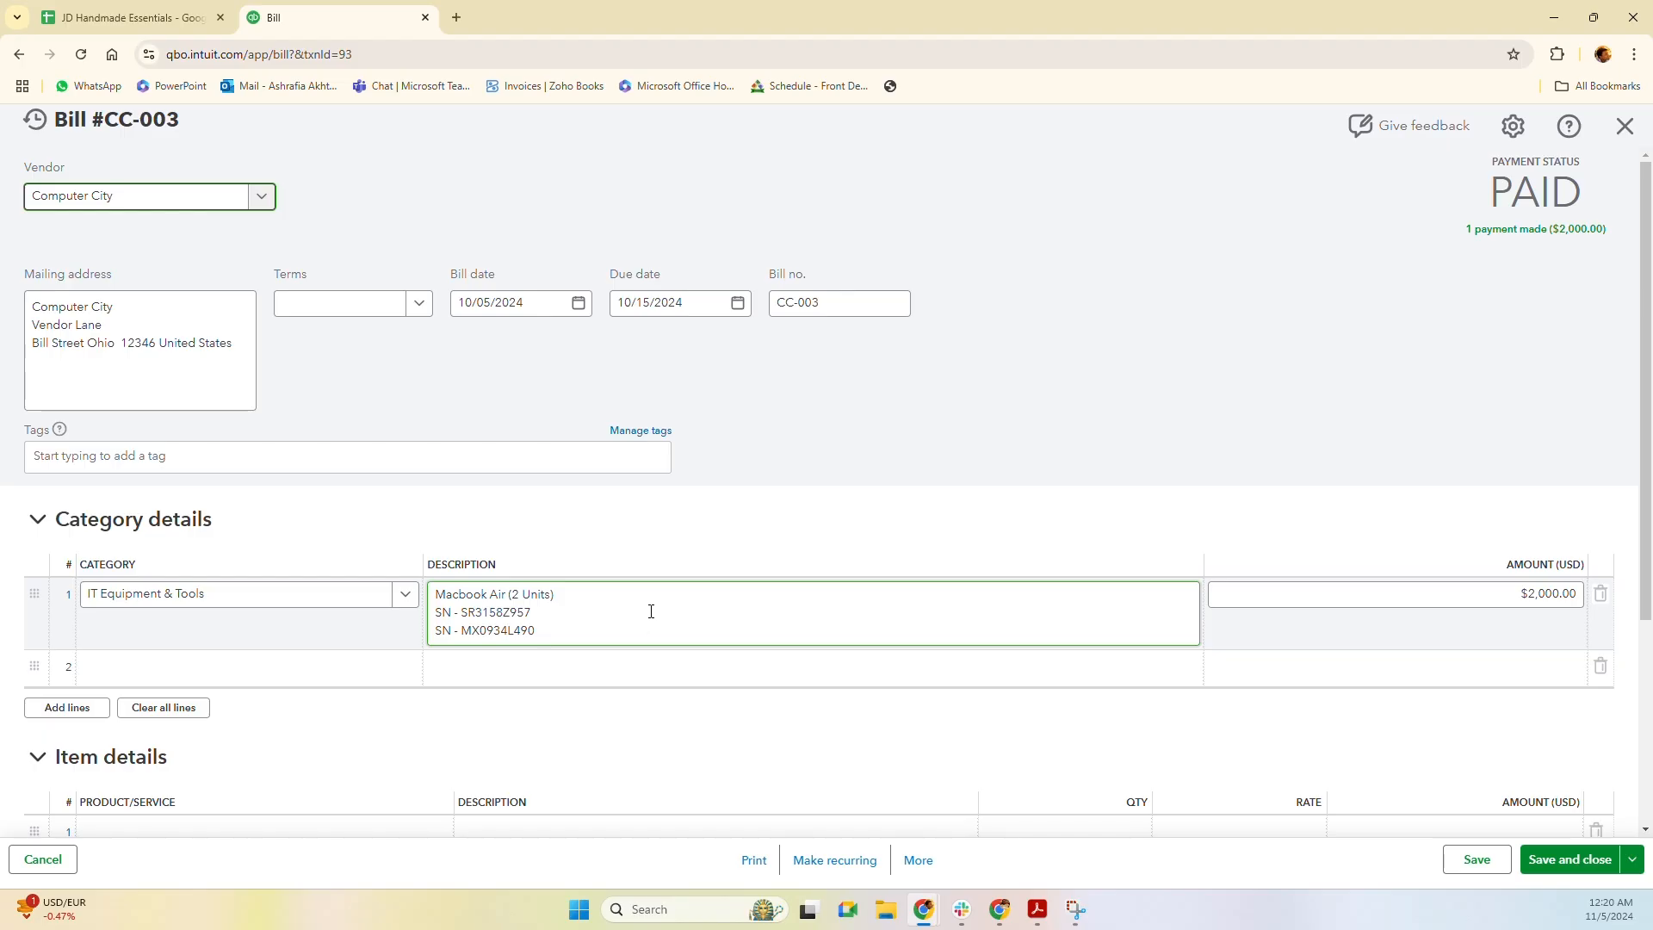
{"action": "left_click", "coordinate": [679, 671]}
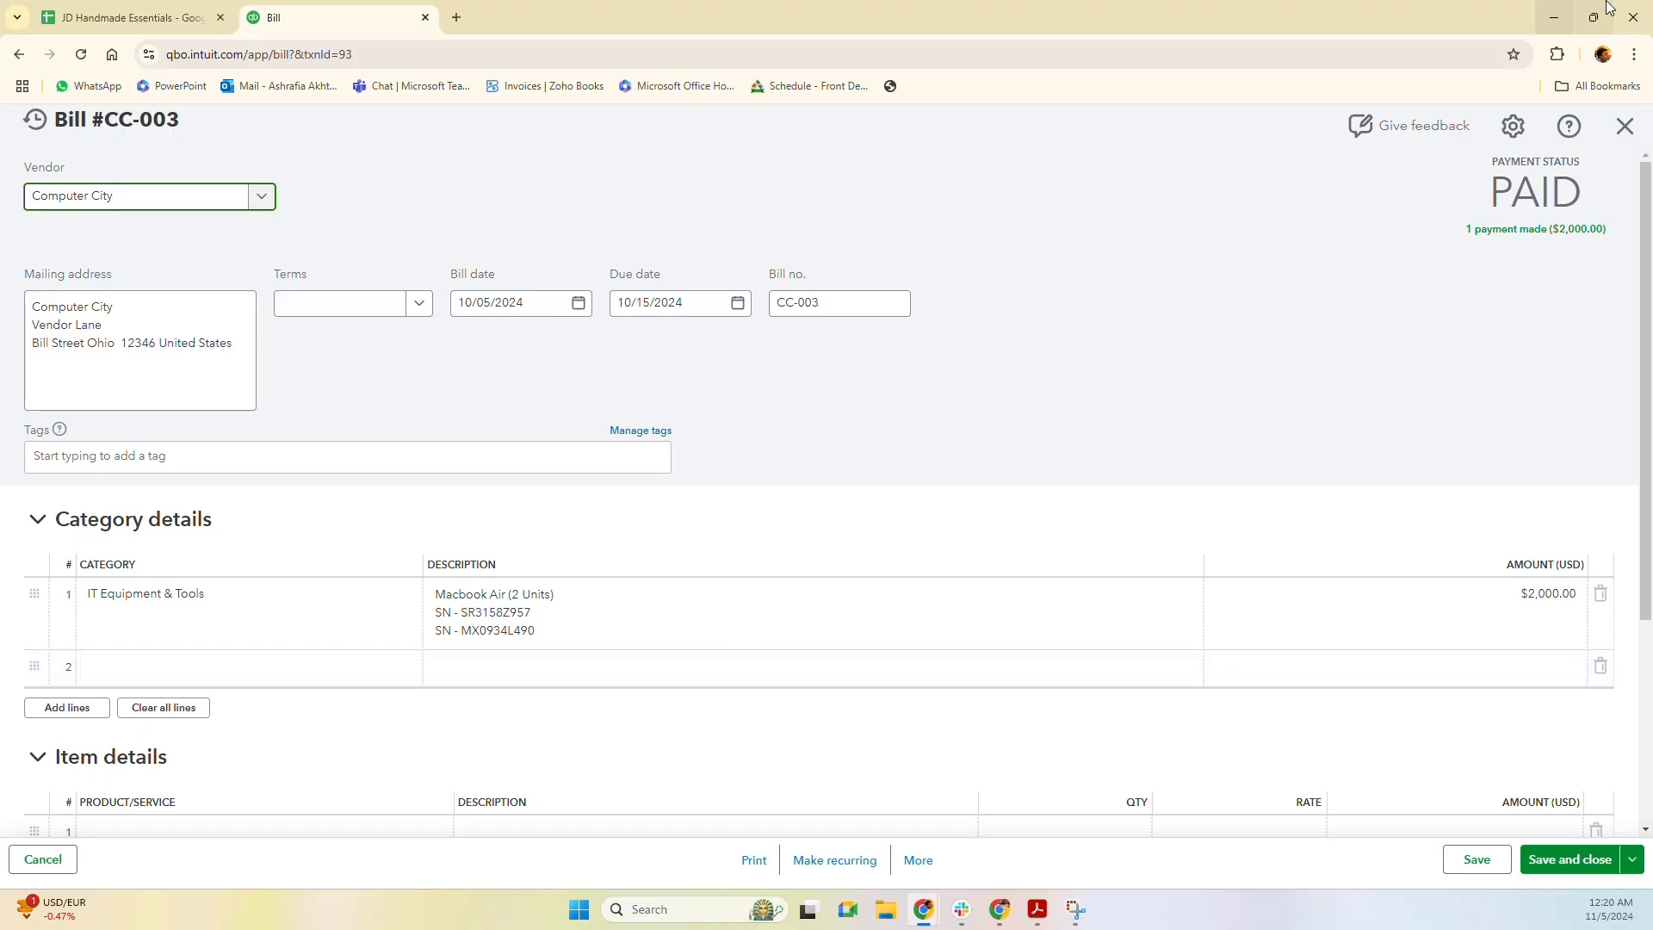
{"action": "left_click", "coordinate": [1626, 131]}
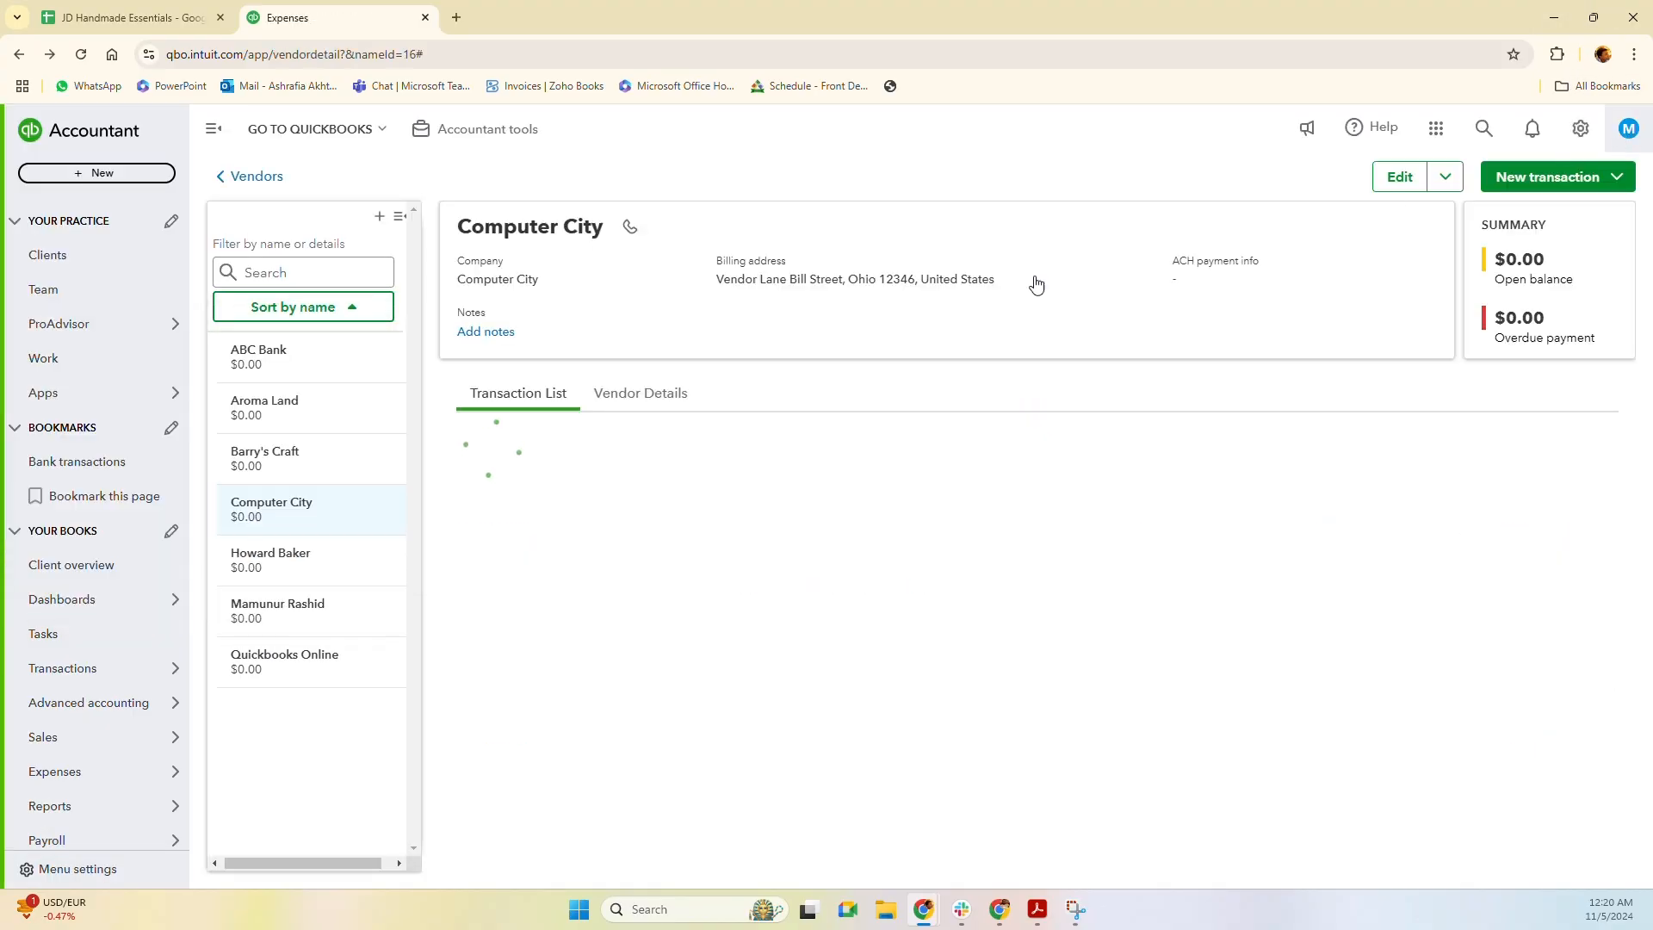
Review the Prepaid Adjustment - QBO recurring journal template, then close it without saving.
{"action": "mouse_move", "coordinate": [26, 669]}
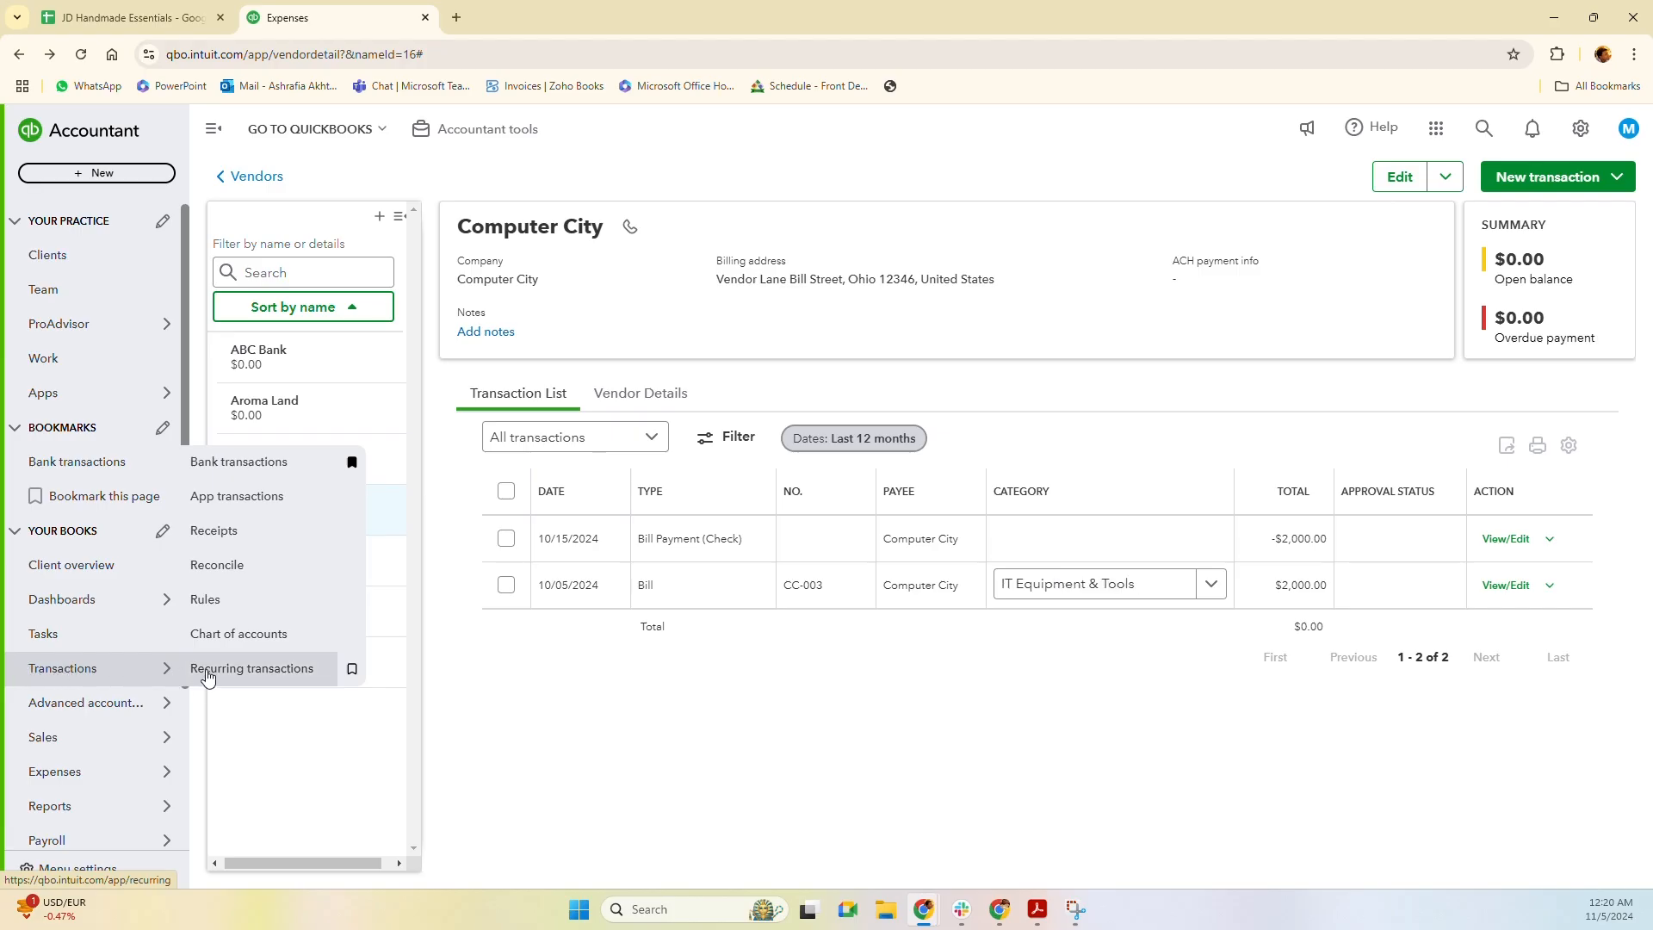
{"action": "left_click", "coordinate": [206, 677]}
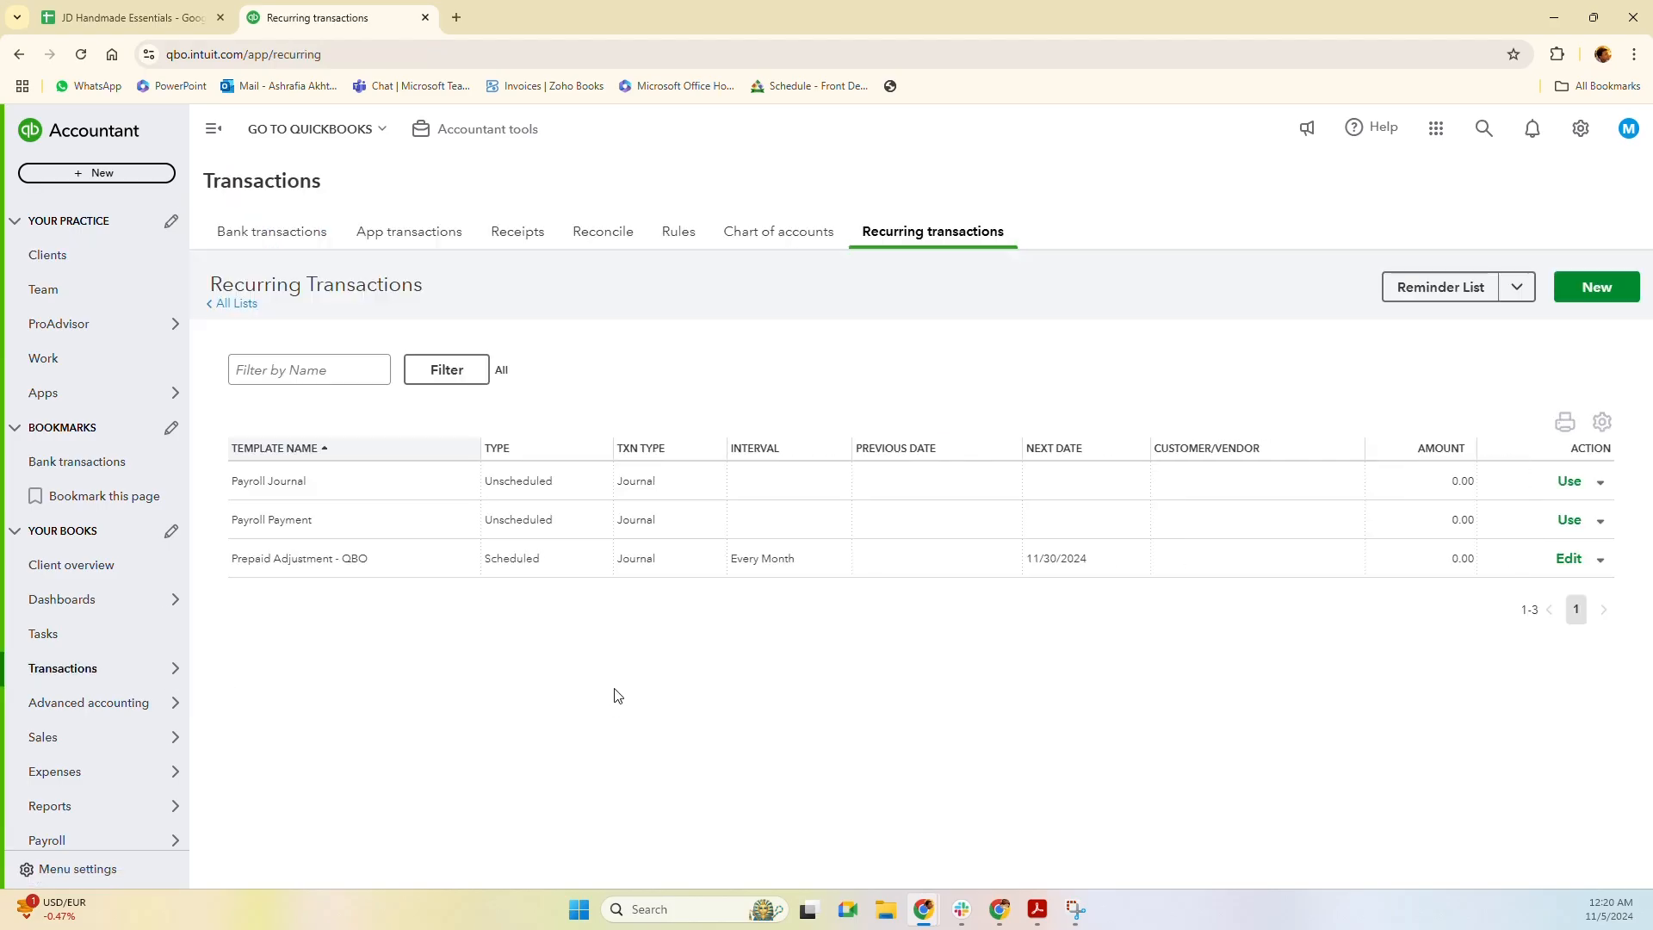
{"action": "left_click", "coordinate": [1568, 559]}
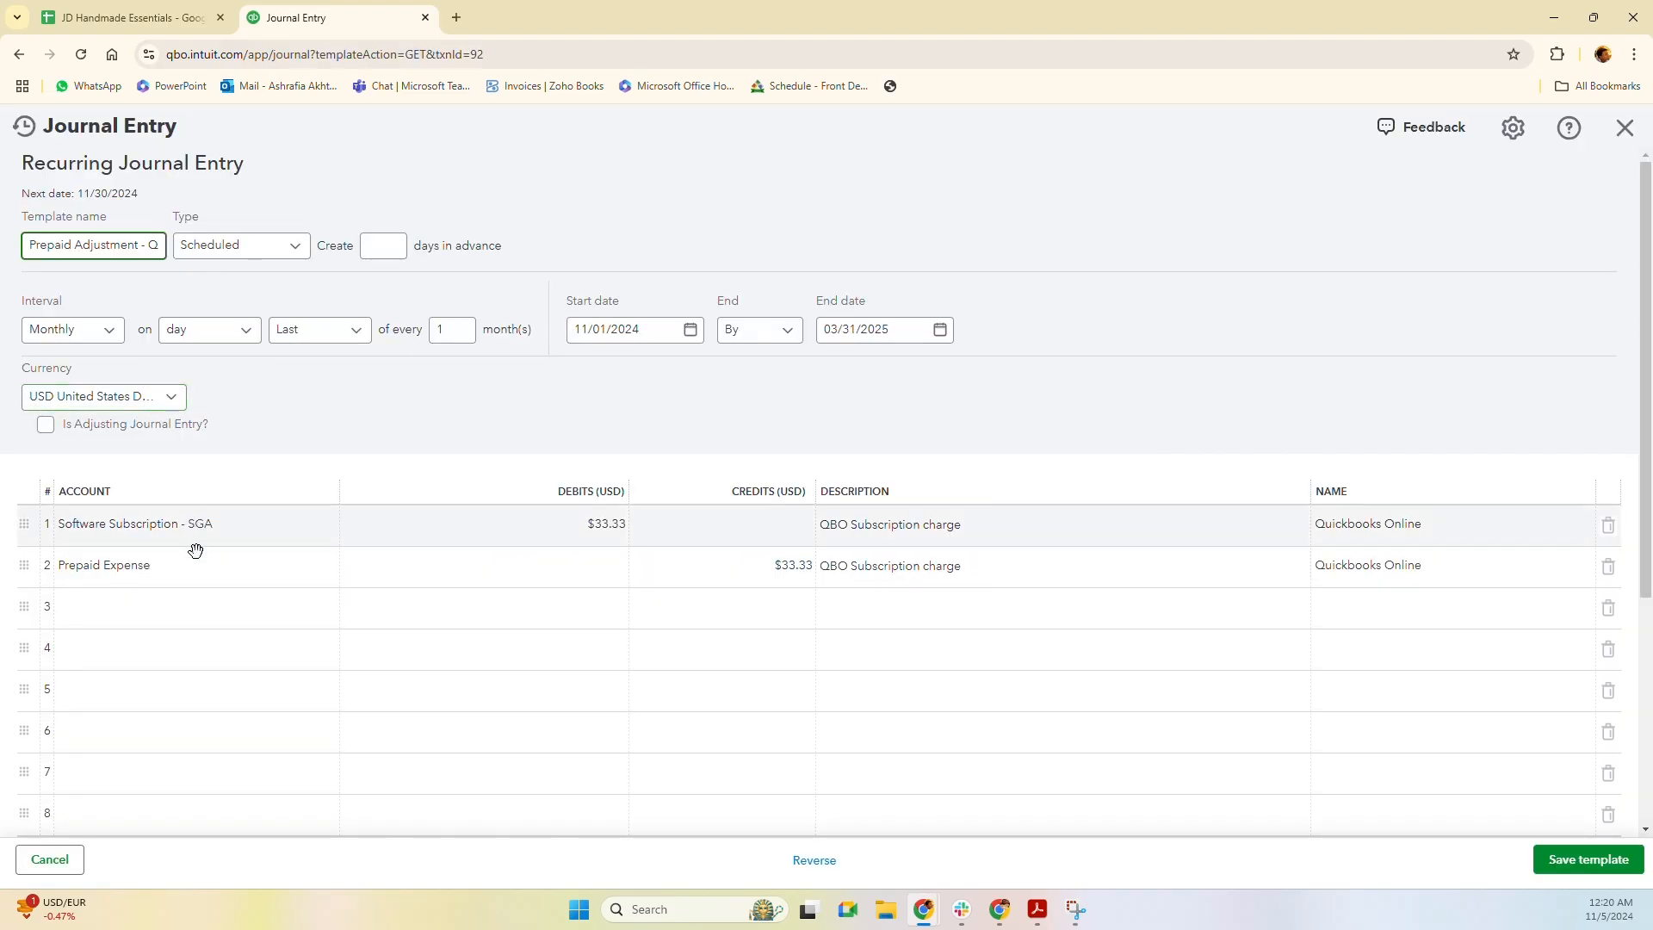
{"action": "left_click", "coordinate": [1621, 141]}
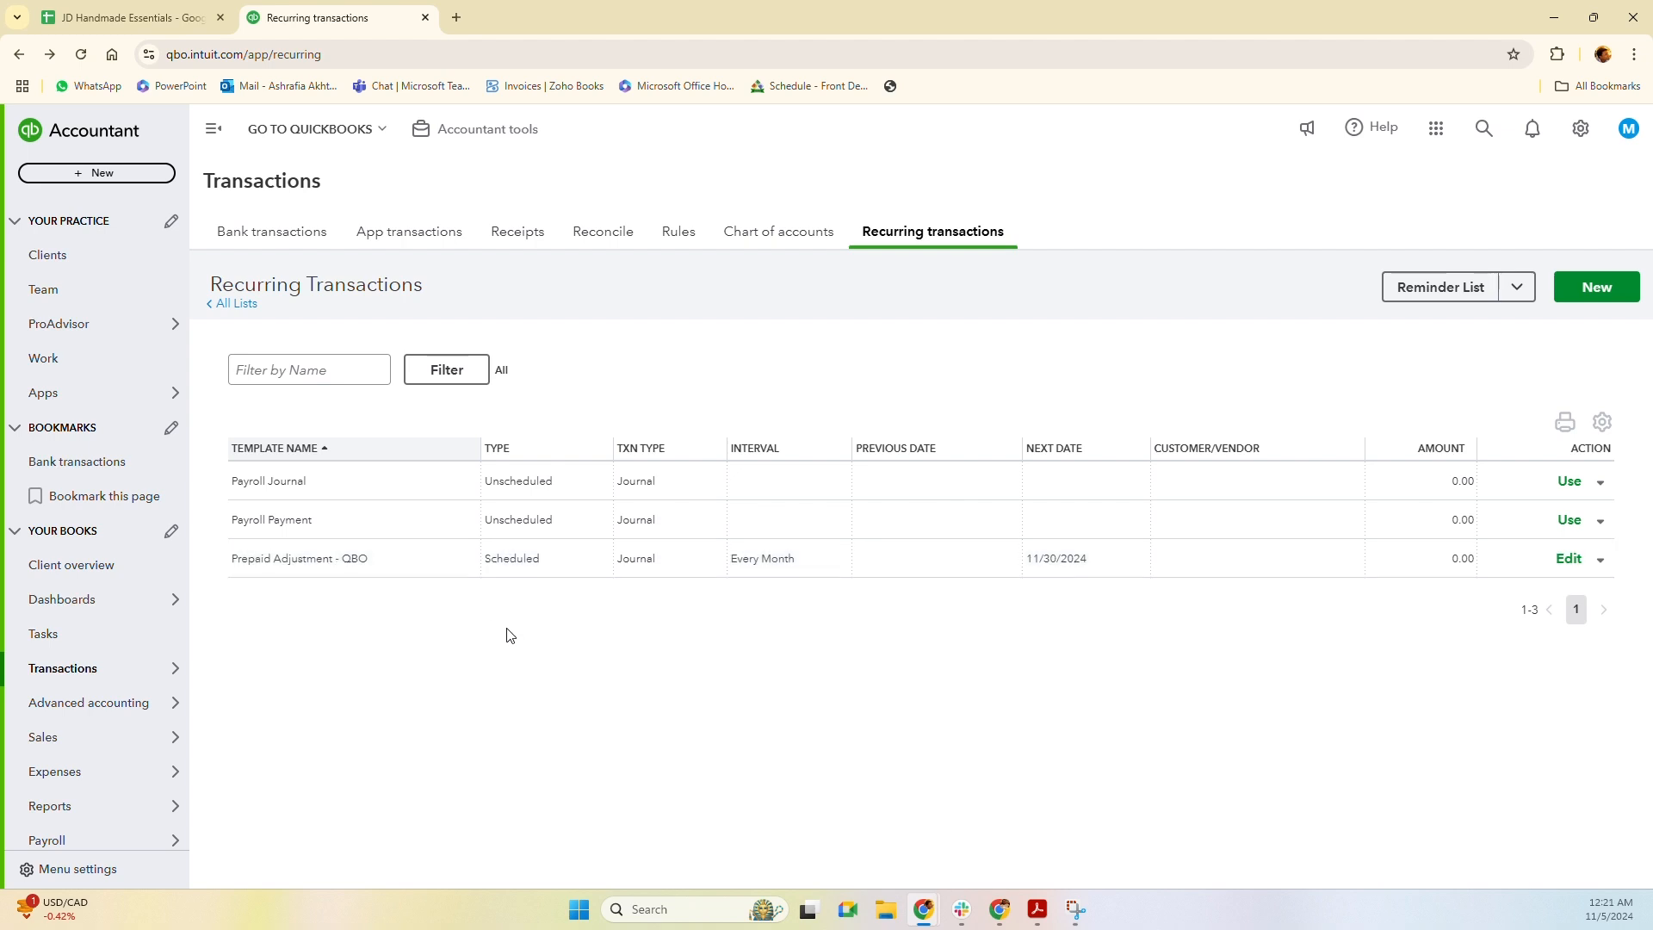
{"action": "mouse_move", "coordinate": [76, 714]}
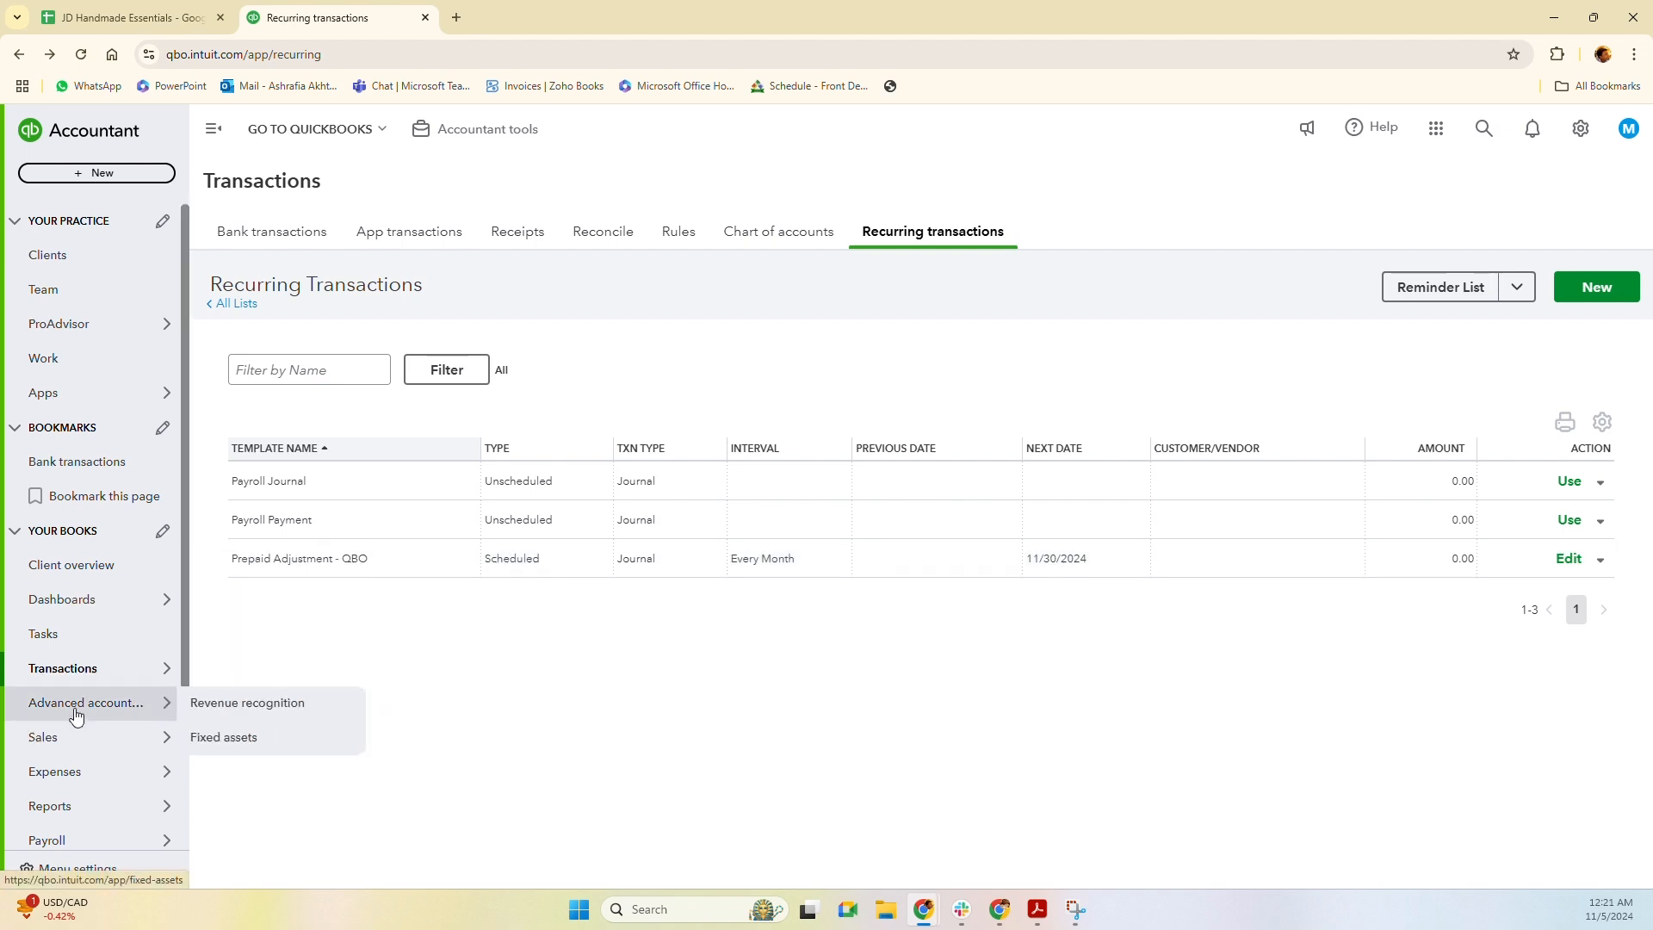
Start a new fixed asset named 'Macbook Air (LP-001)'.
{"action": "left_click", "coordinate": [258, 739]}
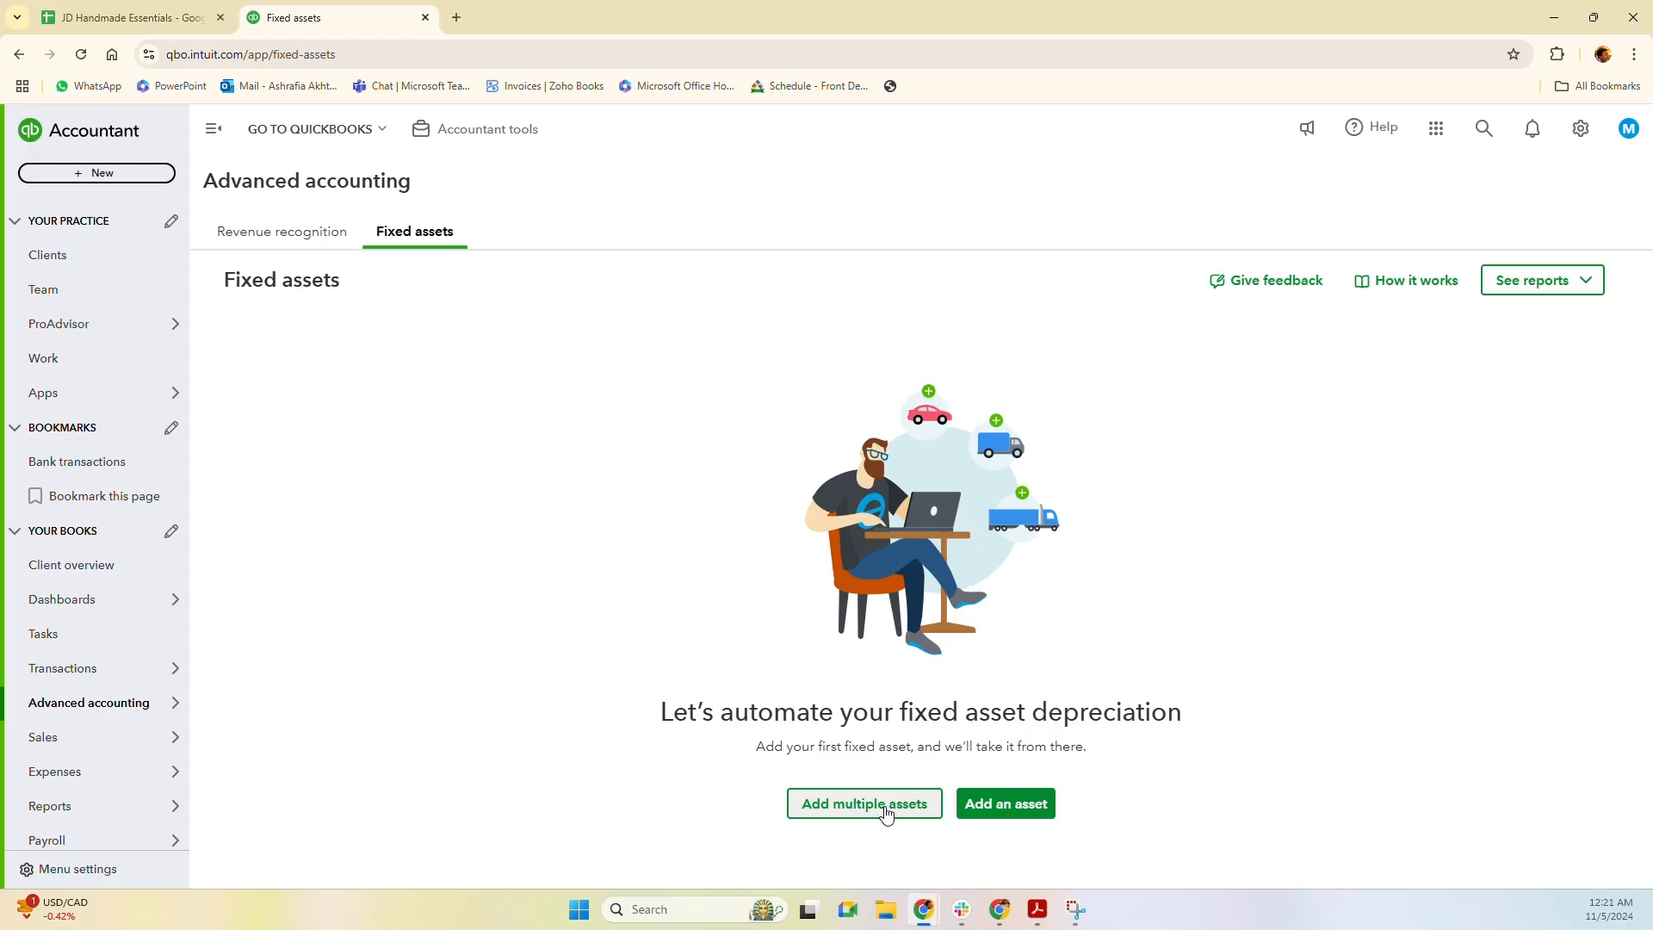
{"action": "left_click", "coordinate": [1030, 814]}
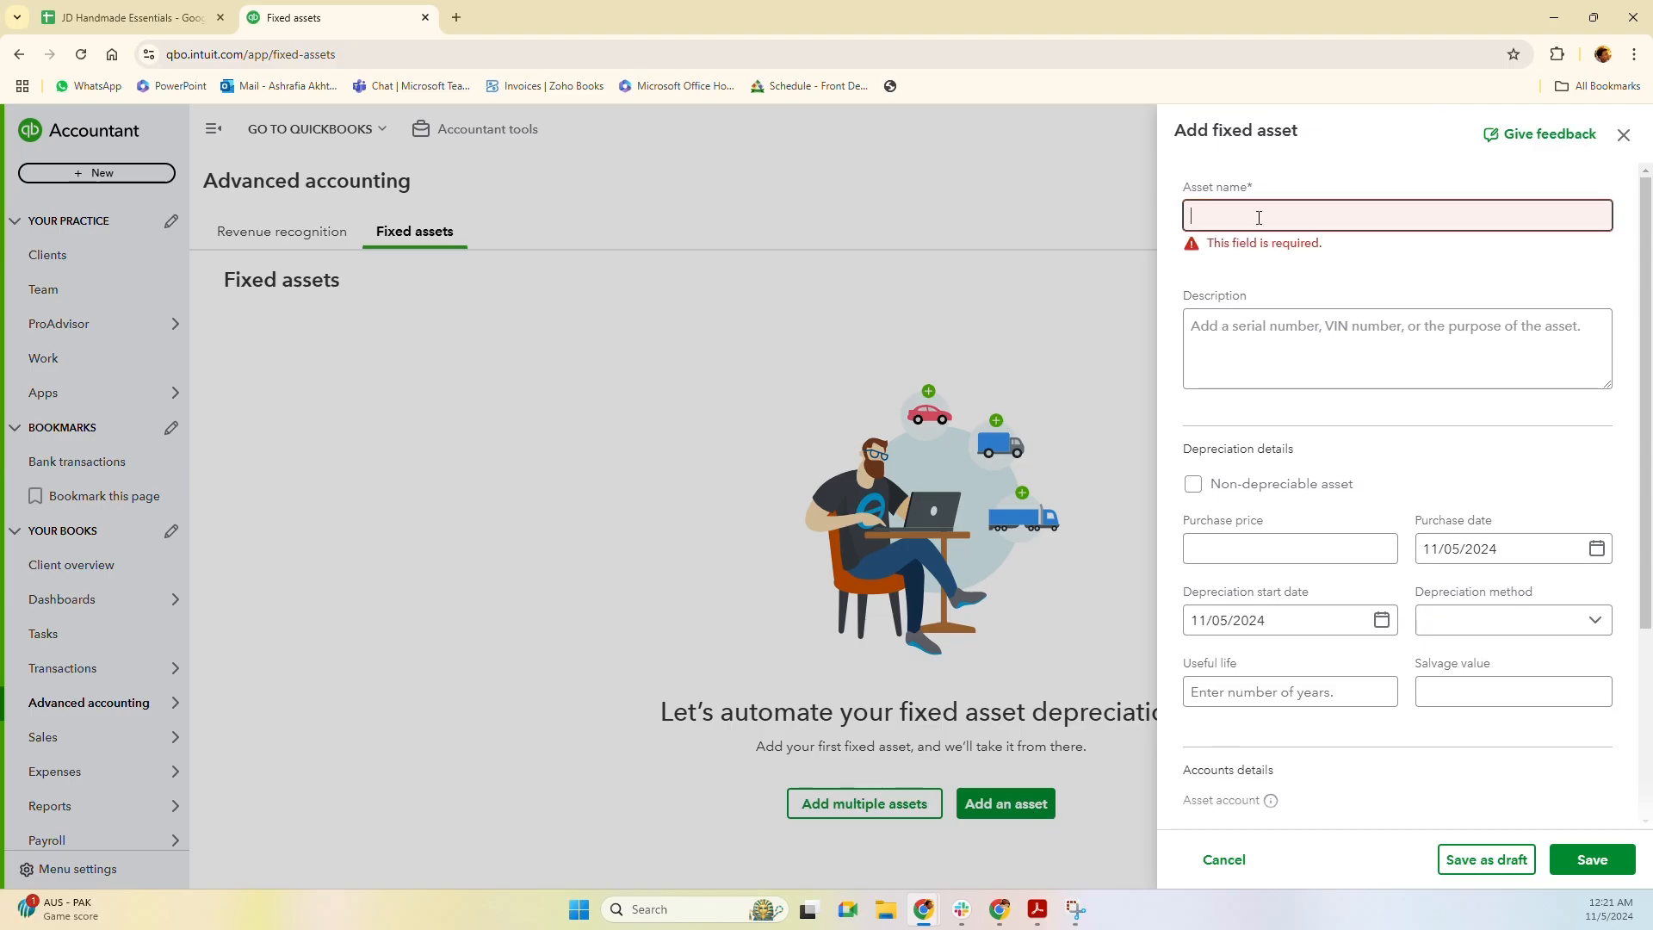
{"action": "left_click", "coordinate": [1259, 218]}
{"action": "type", "text": "M"}
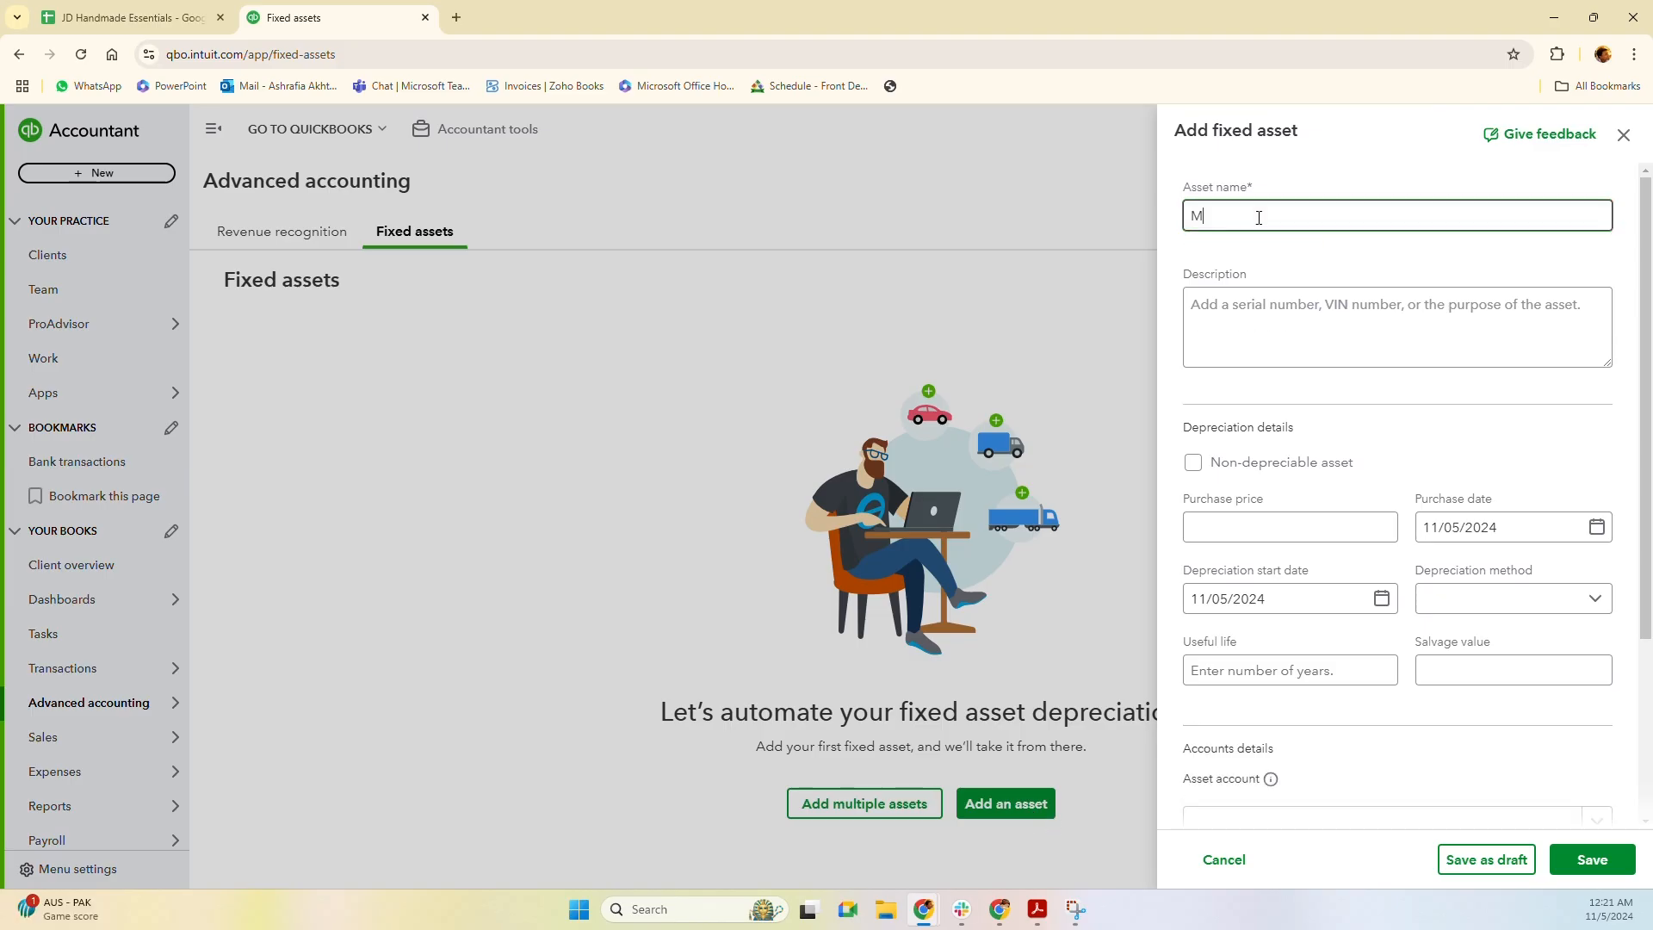
{"action": "type", "text": "acbook "}
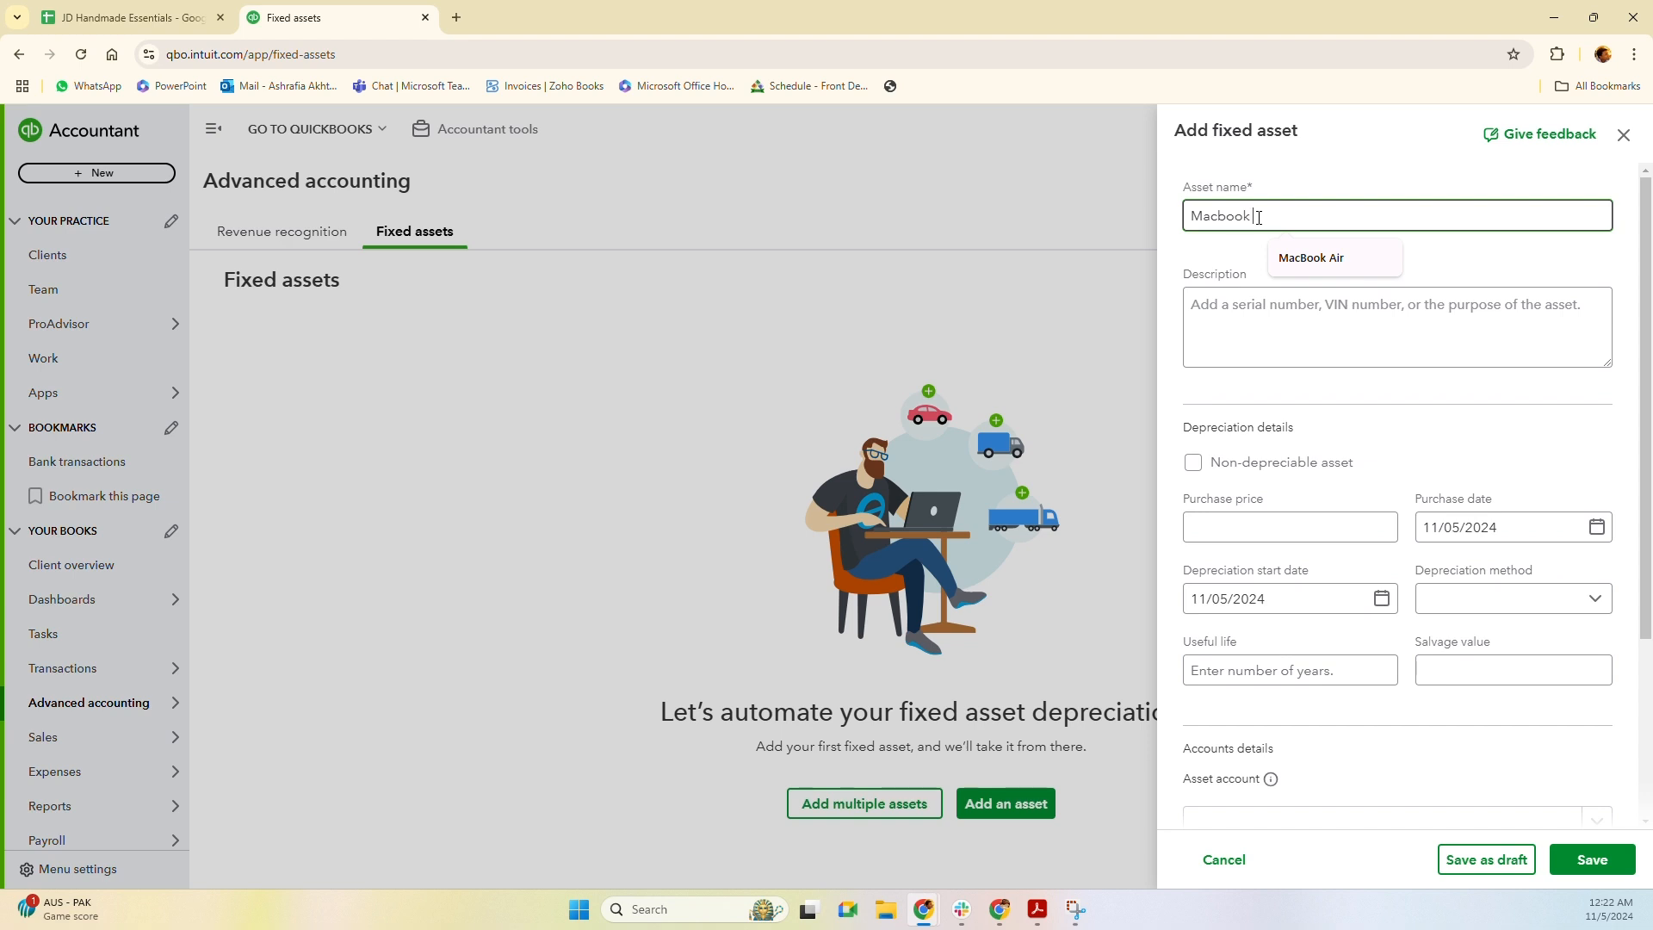
{"action": "type", "text": "Air ("}
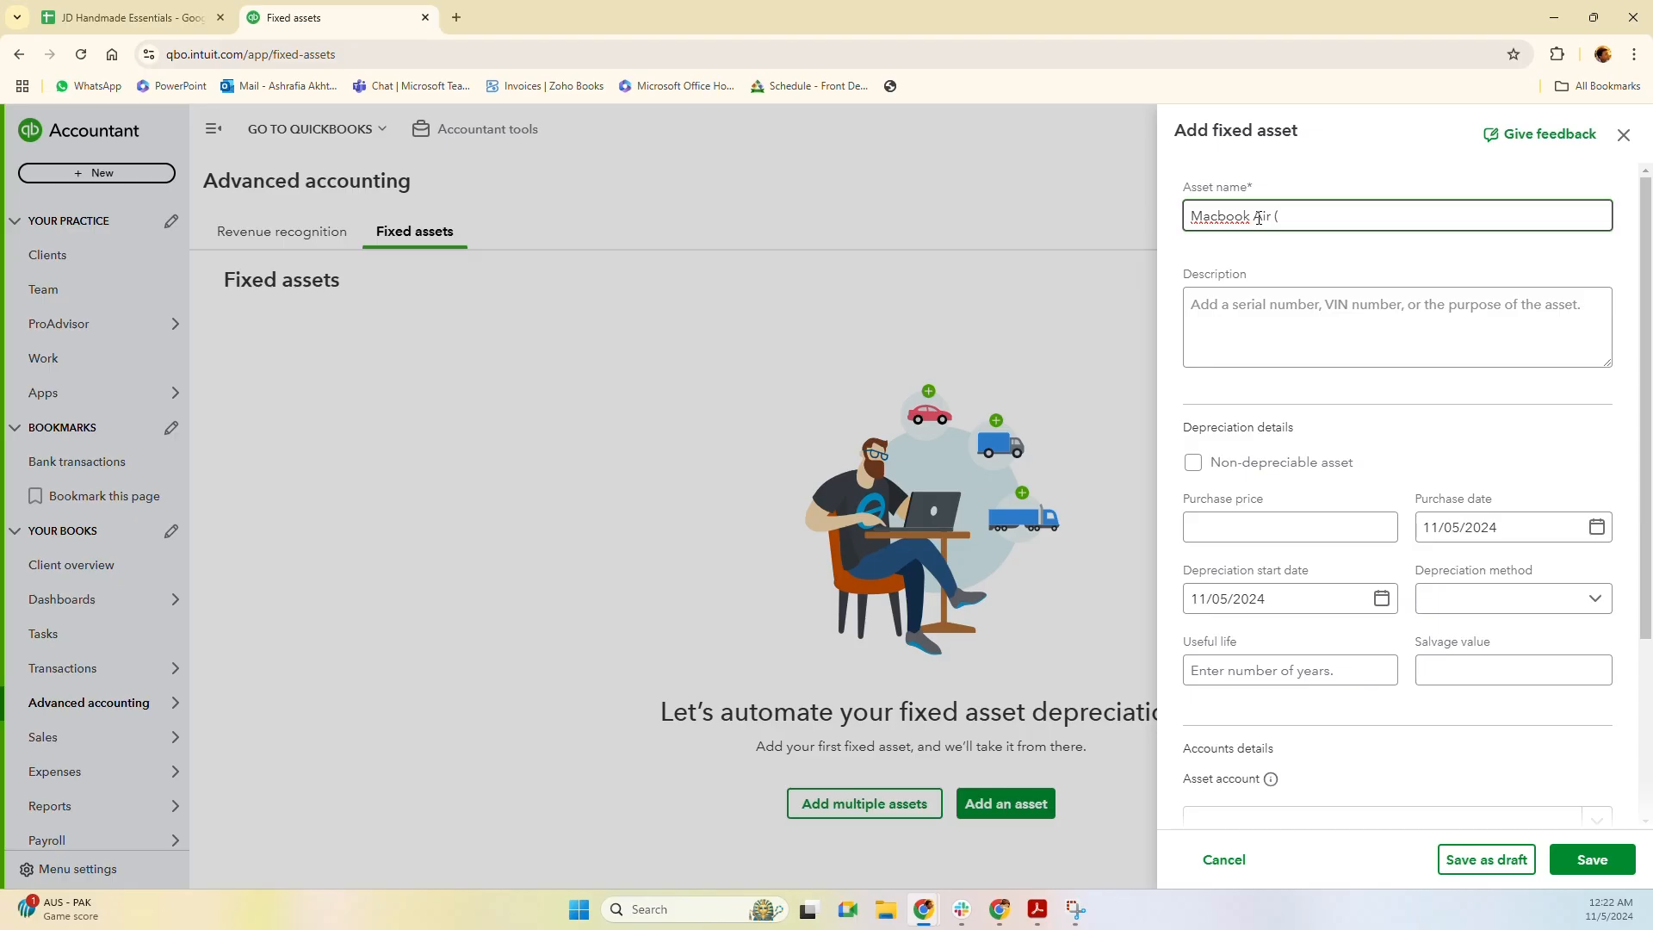
{"action": "type", "text": "LP-001"}
Select the first serial number line on the Computer City invoice PDF.
{"action": "left_click", "coordinate": [1258, 299]}
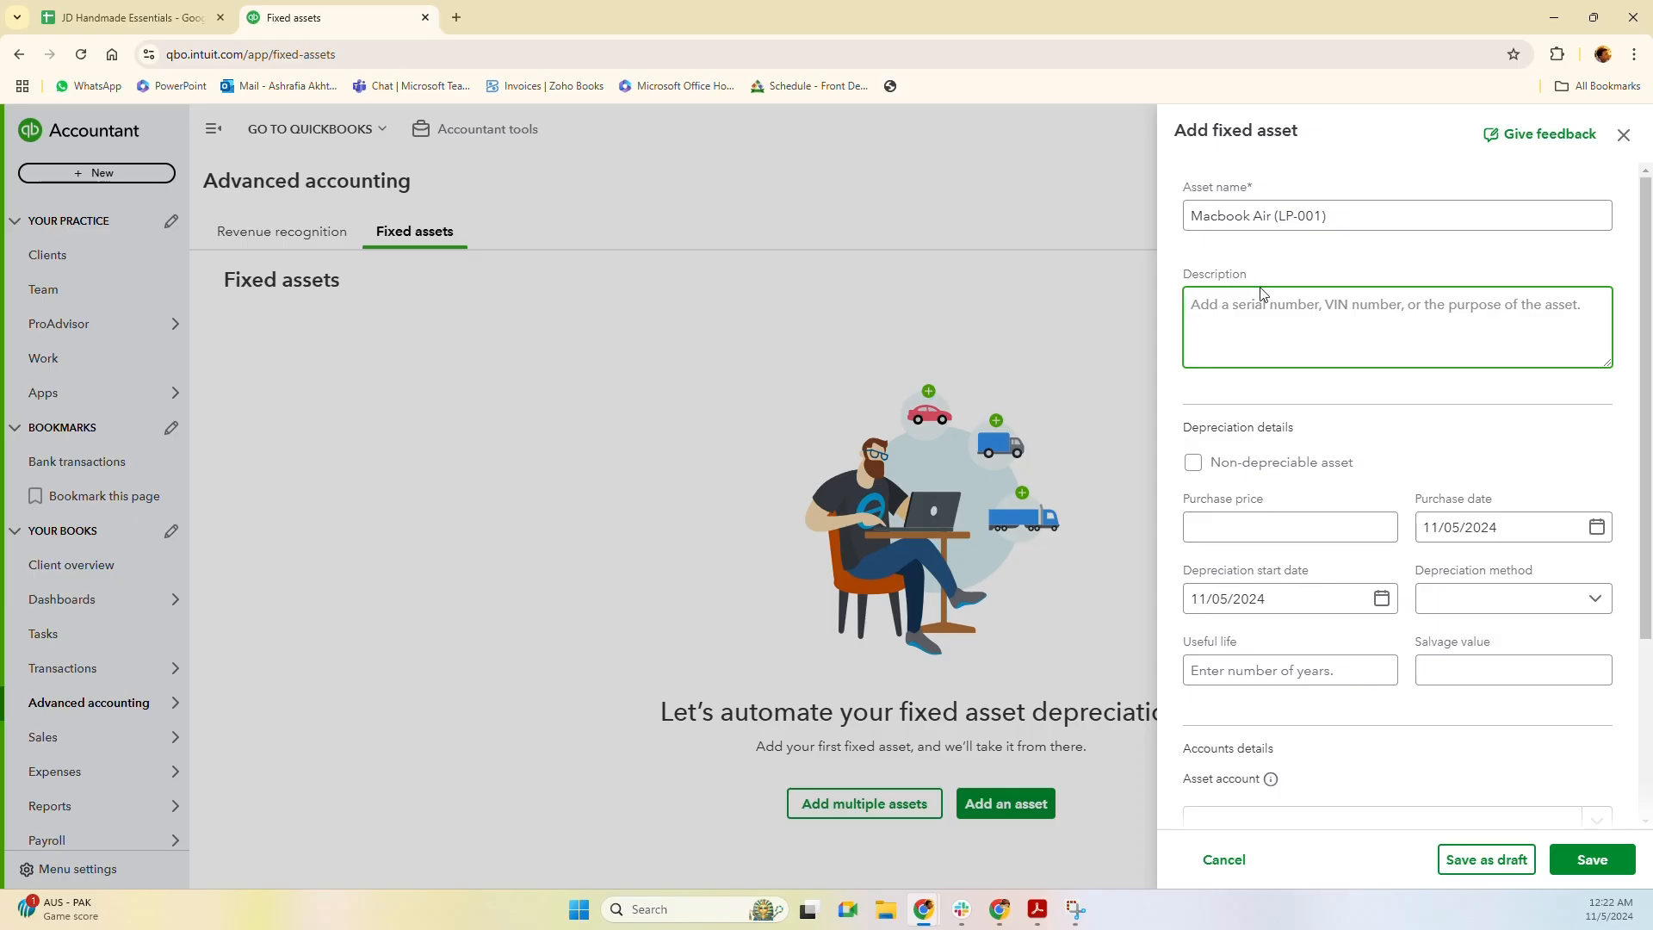
{"action": "left_click", "coordinate": [1037, 909]}
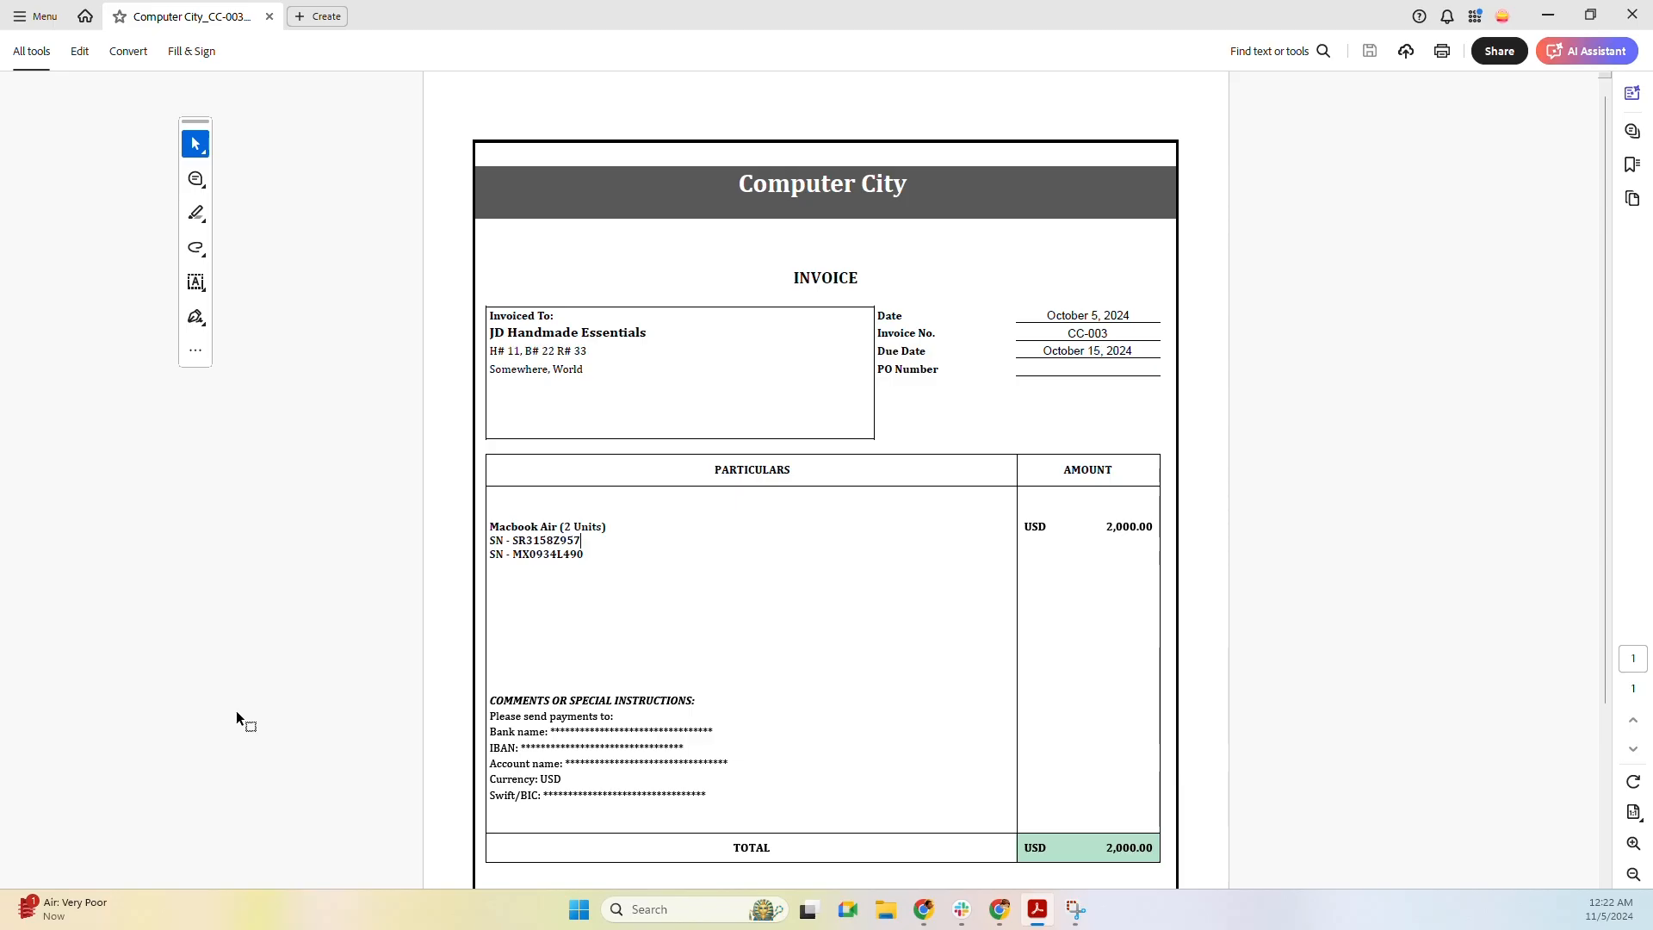
{"action": "triple_click", "coordinate": [535, 539]}
Fill the asset description with the serial number followed by the assigned employee's name.
{"action": "key", "text": "ctrl+c"}
{"action": "key", "text": "alt+Tab"}
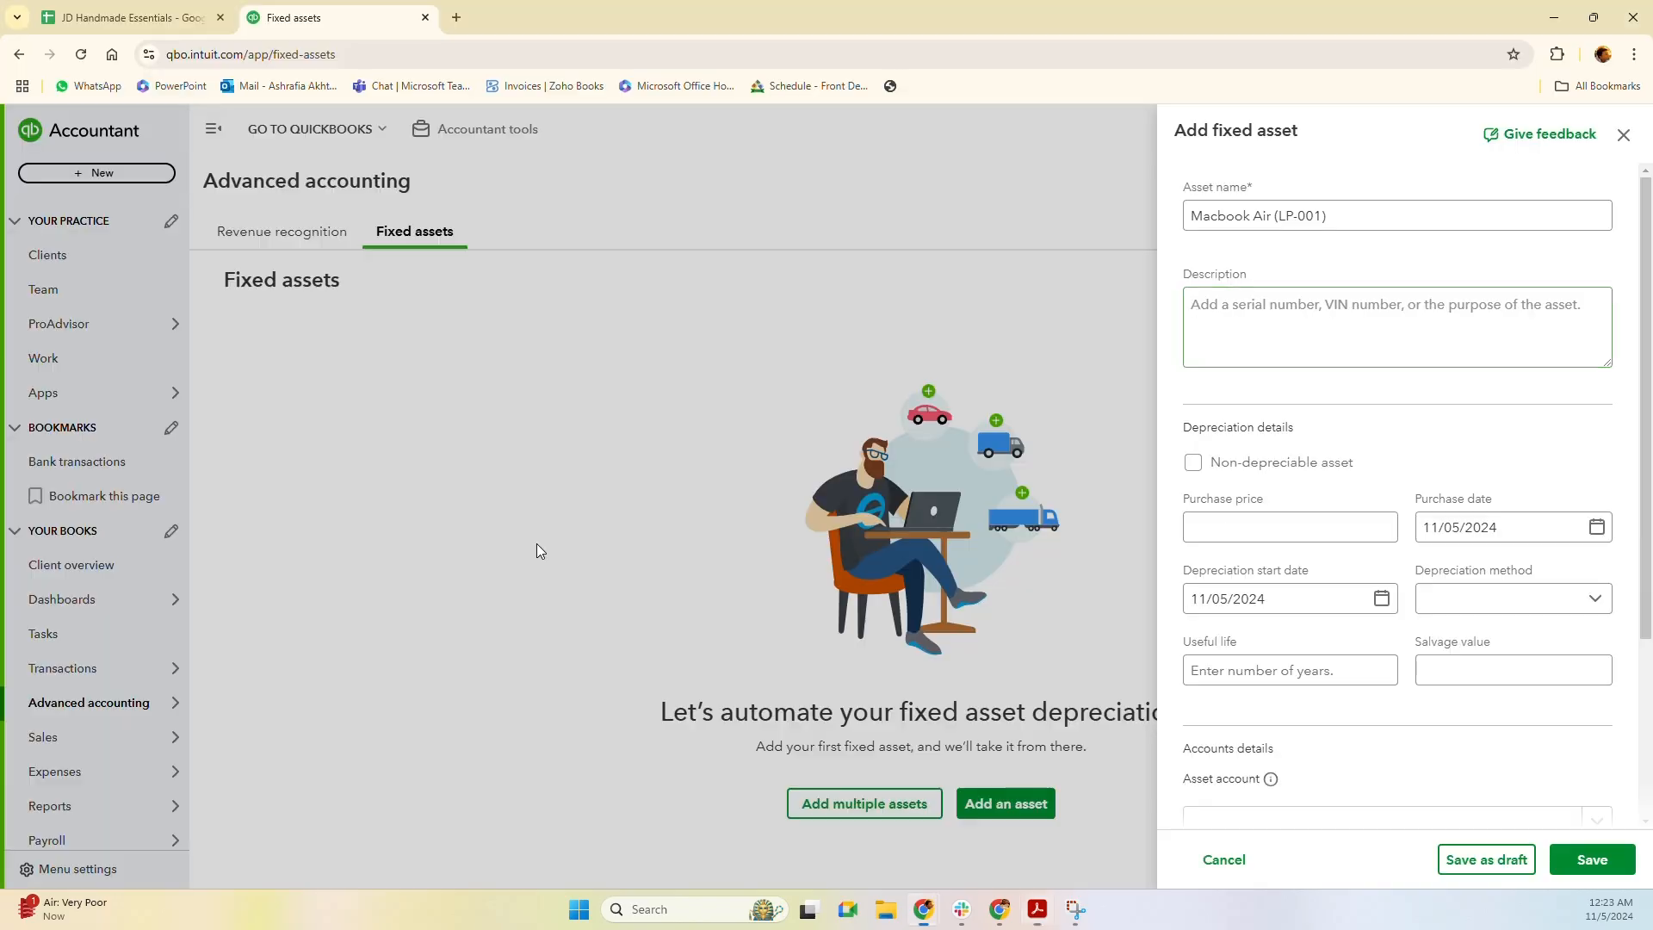
{"action": "key", "text": "ctrl+v"}
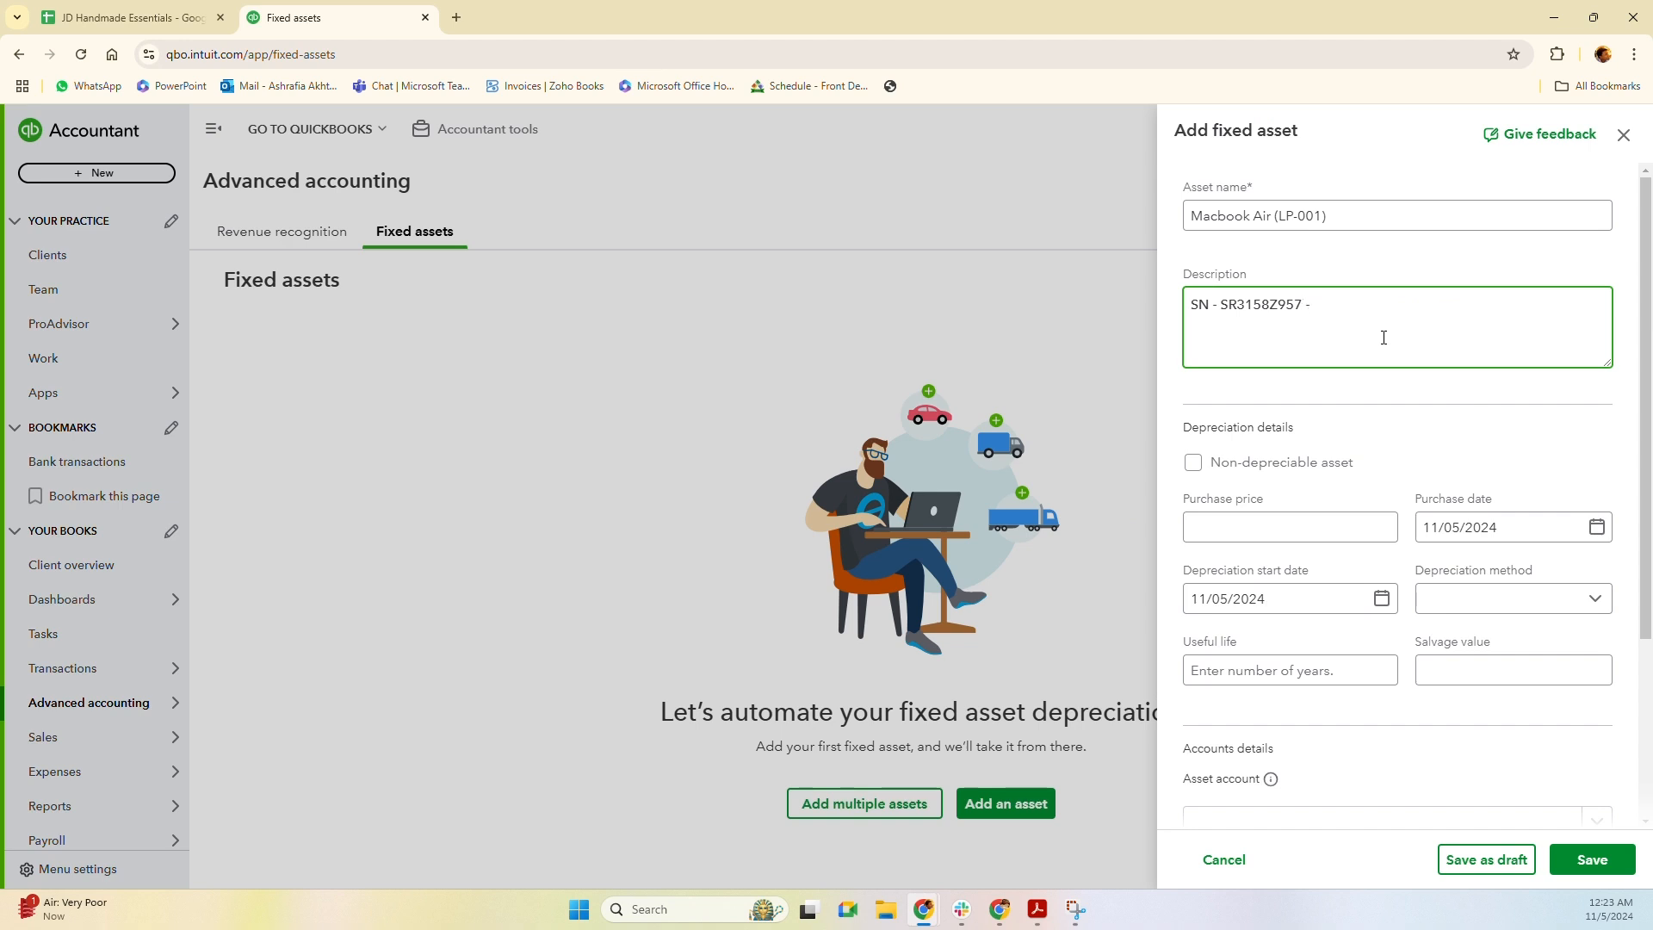
{"action": "scroll", "coordinate": [1279, 440], "scroll_direction": "down", "scroll_amount": 1}
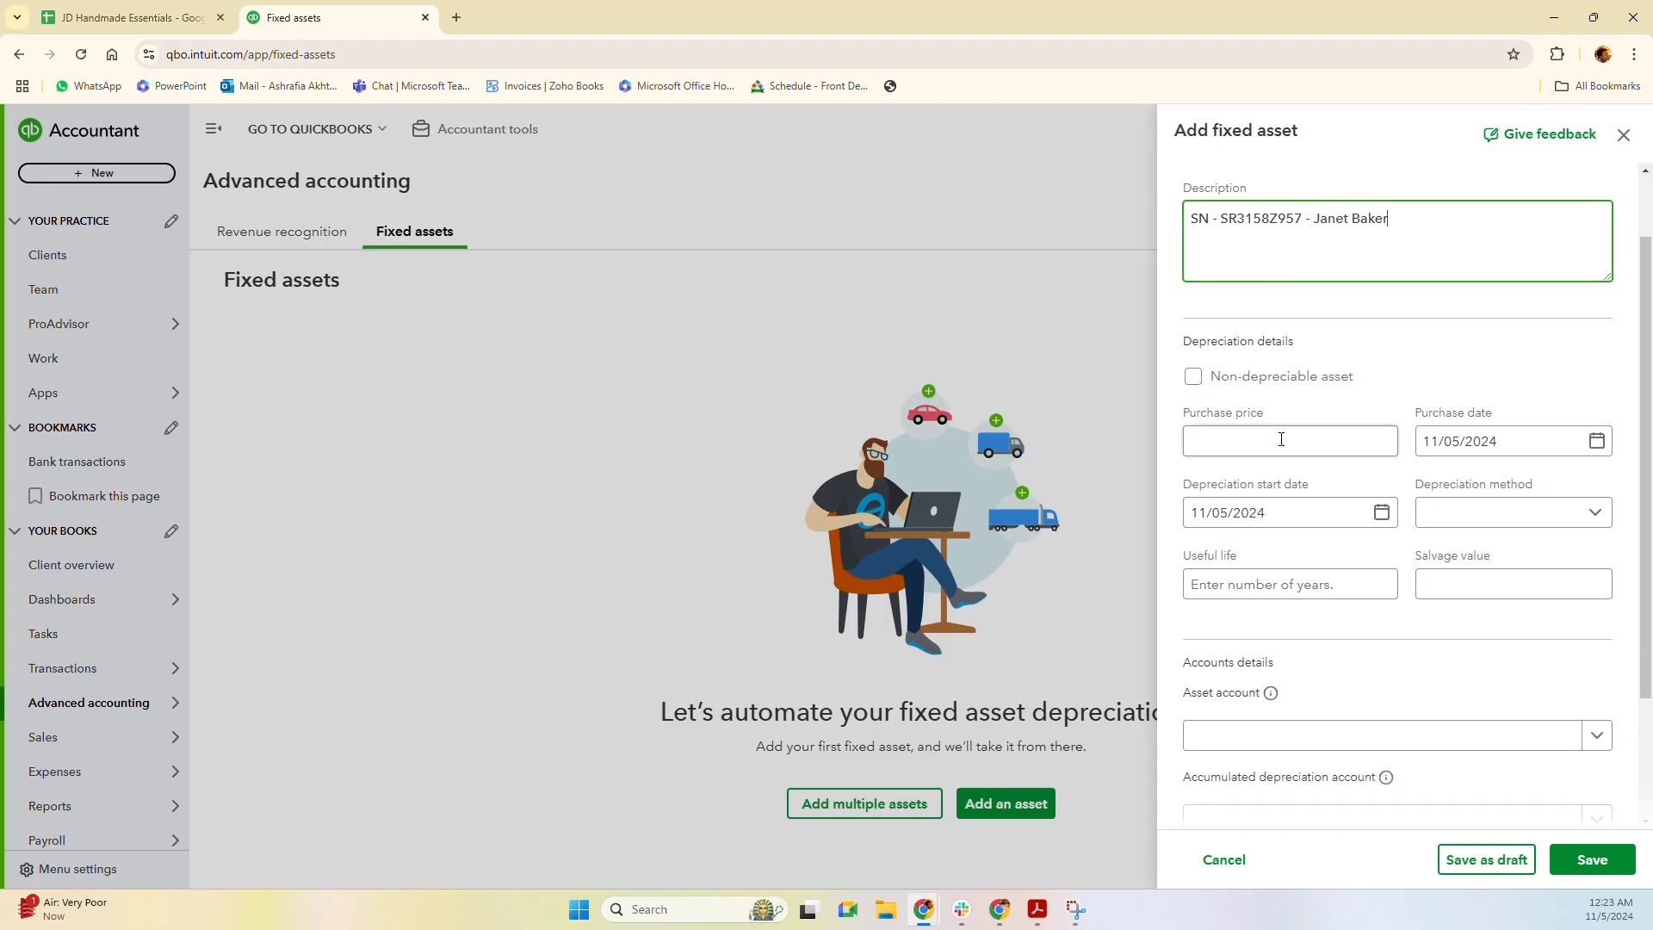
Mark the asset non-depreciable and check the 11/05/2024 purchase date field.
{"action": "left_click", "coordinate": [1193, 382]}
{"action": "left_click", "coordinate": [1194, 382]}
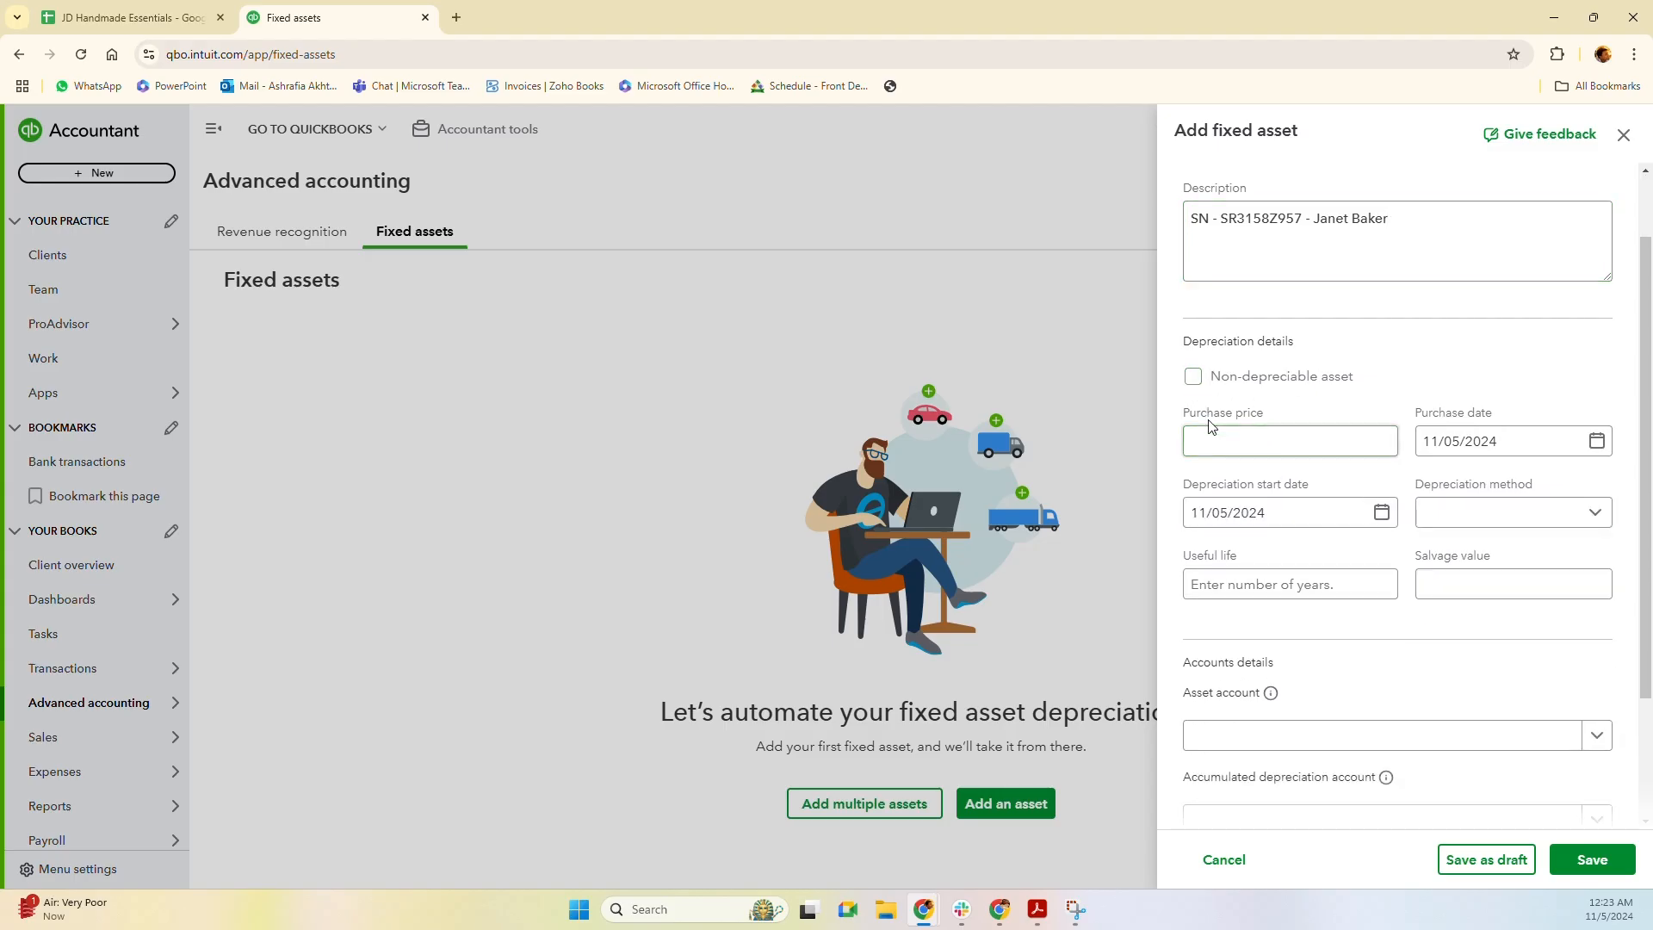
{"action": "left_click", "coordinate": [1194, 379]}
{"action": "left_click", "coordinate": [1224, 437]}
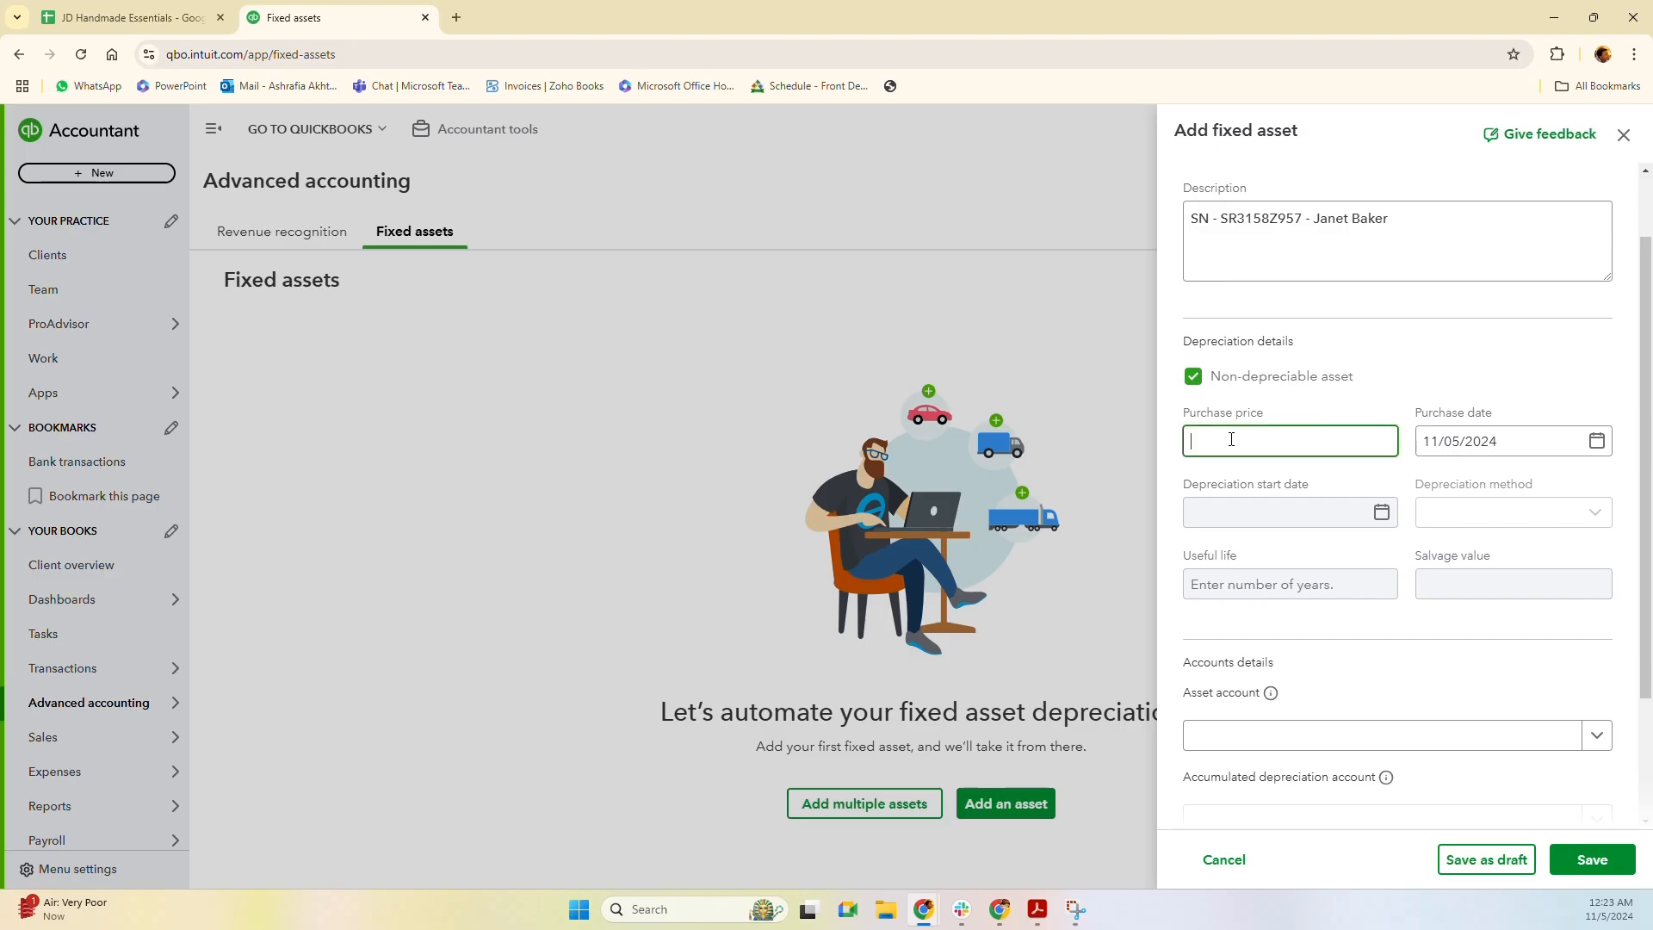
{"action": "left_click", "coordinate": [1533, 440]}
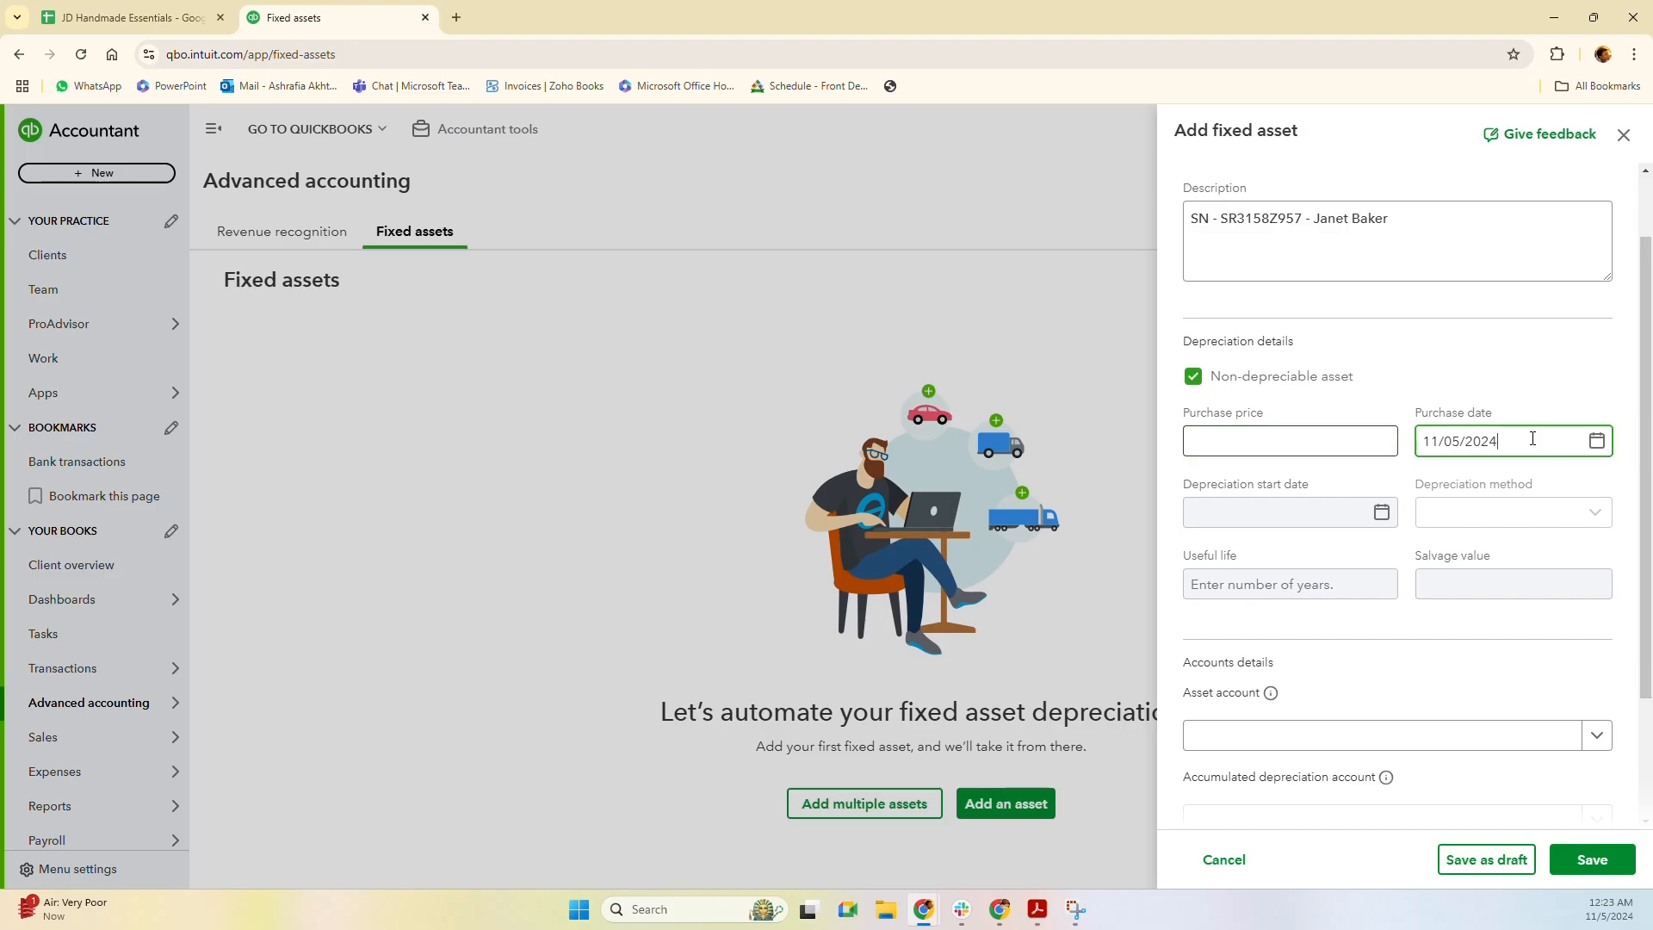
{"action": "double_click", "coordinate": [1534, 439]}
{"action": "left_click", "coordinate": [1534, 440]}
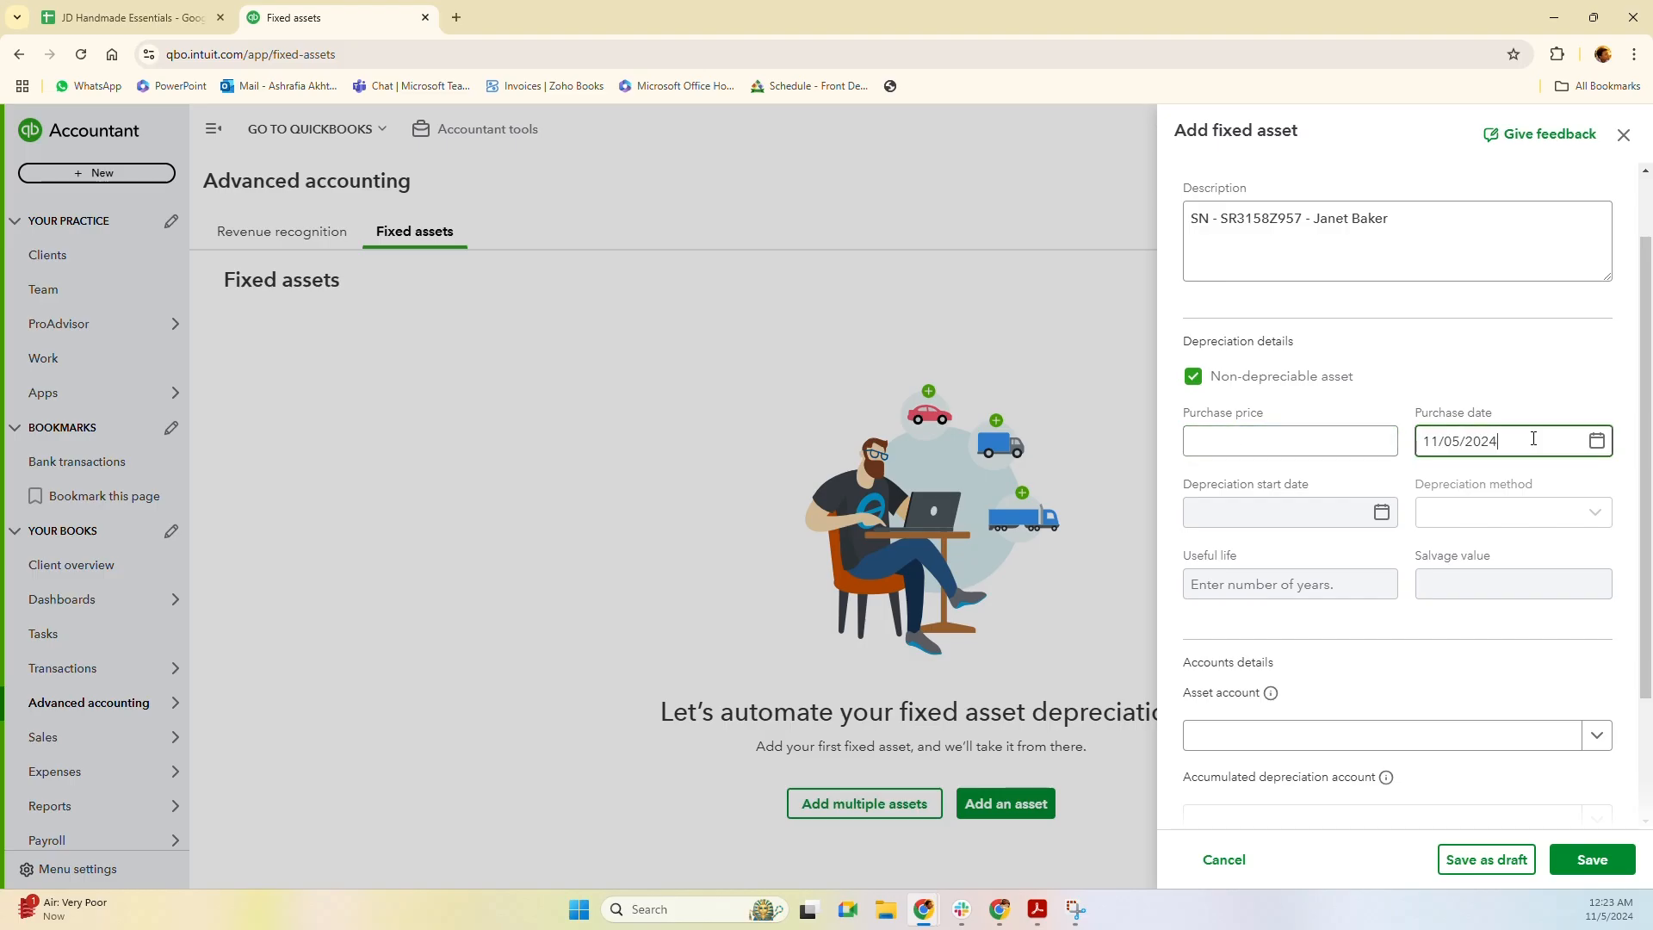
{"action": "left_click", "coordinate": [1284, 517]}
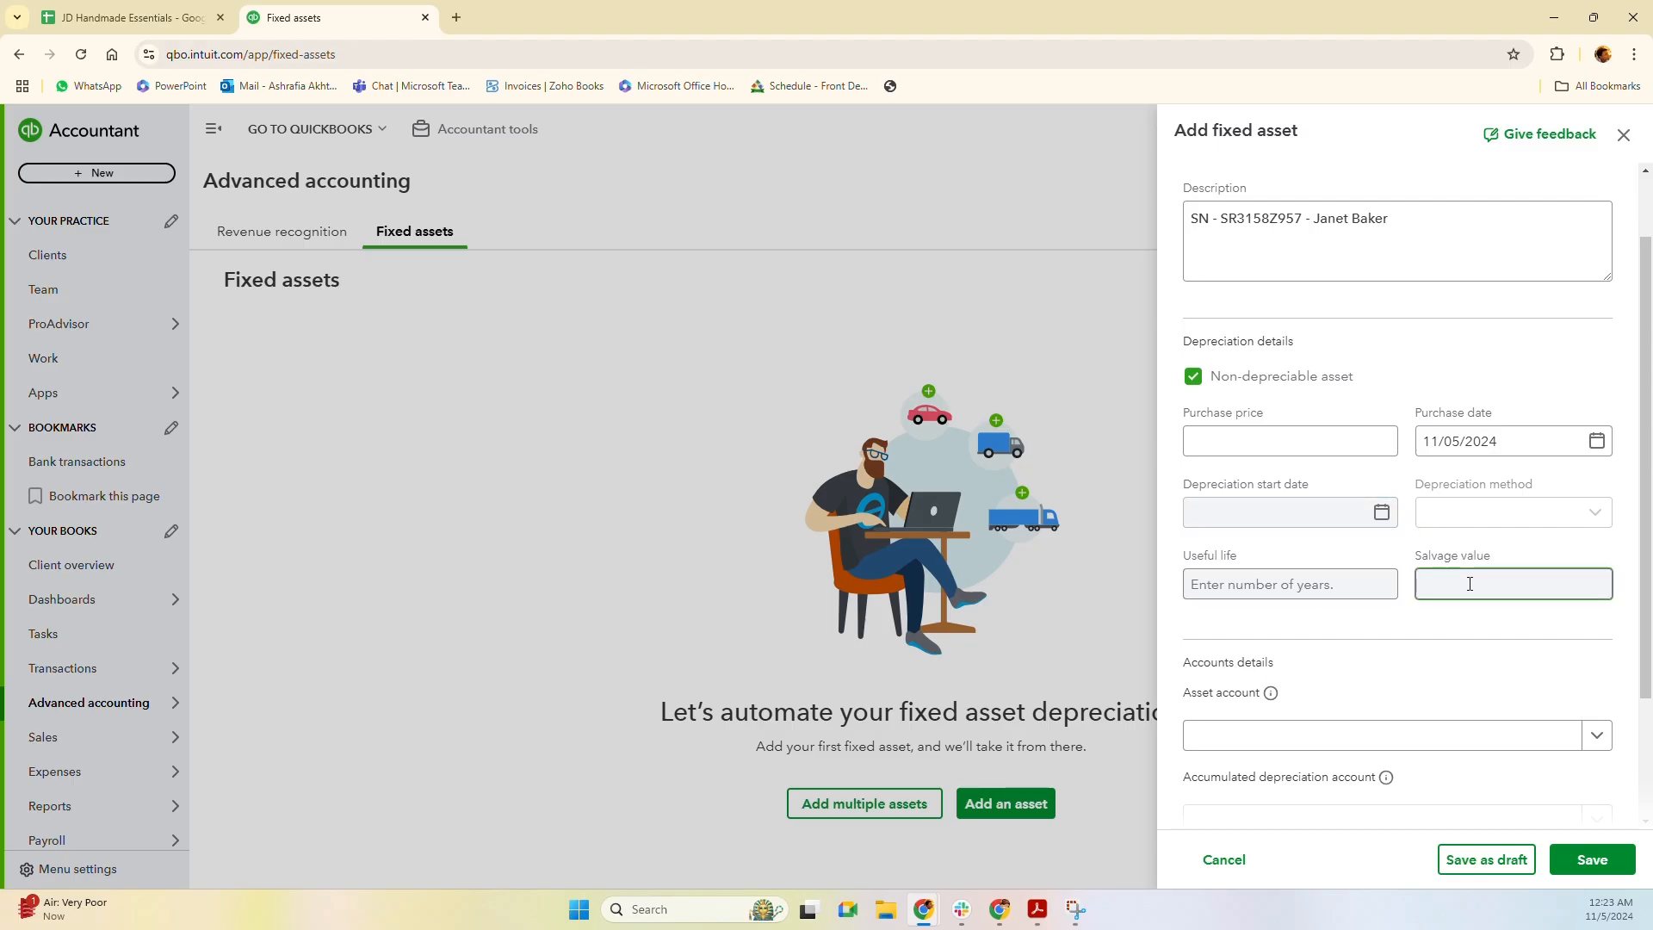
{"action": "scroll", "coordinate": [1412, 594], "scroll_direction": "down", "scroll_amount": 2}
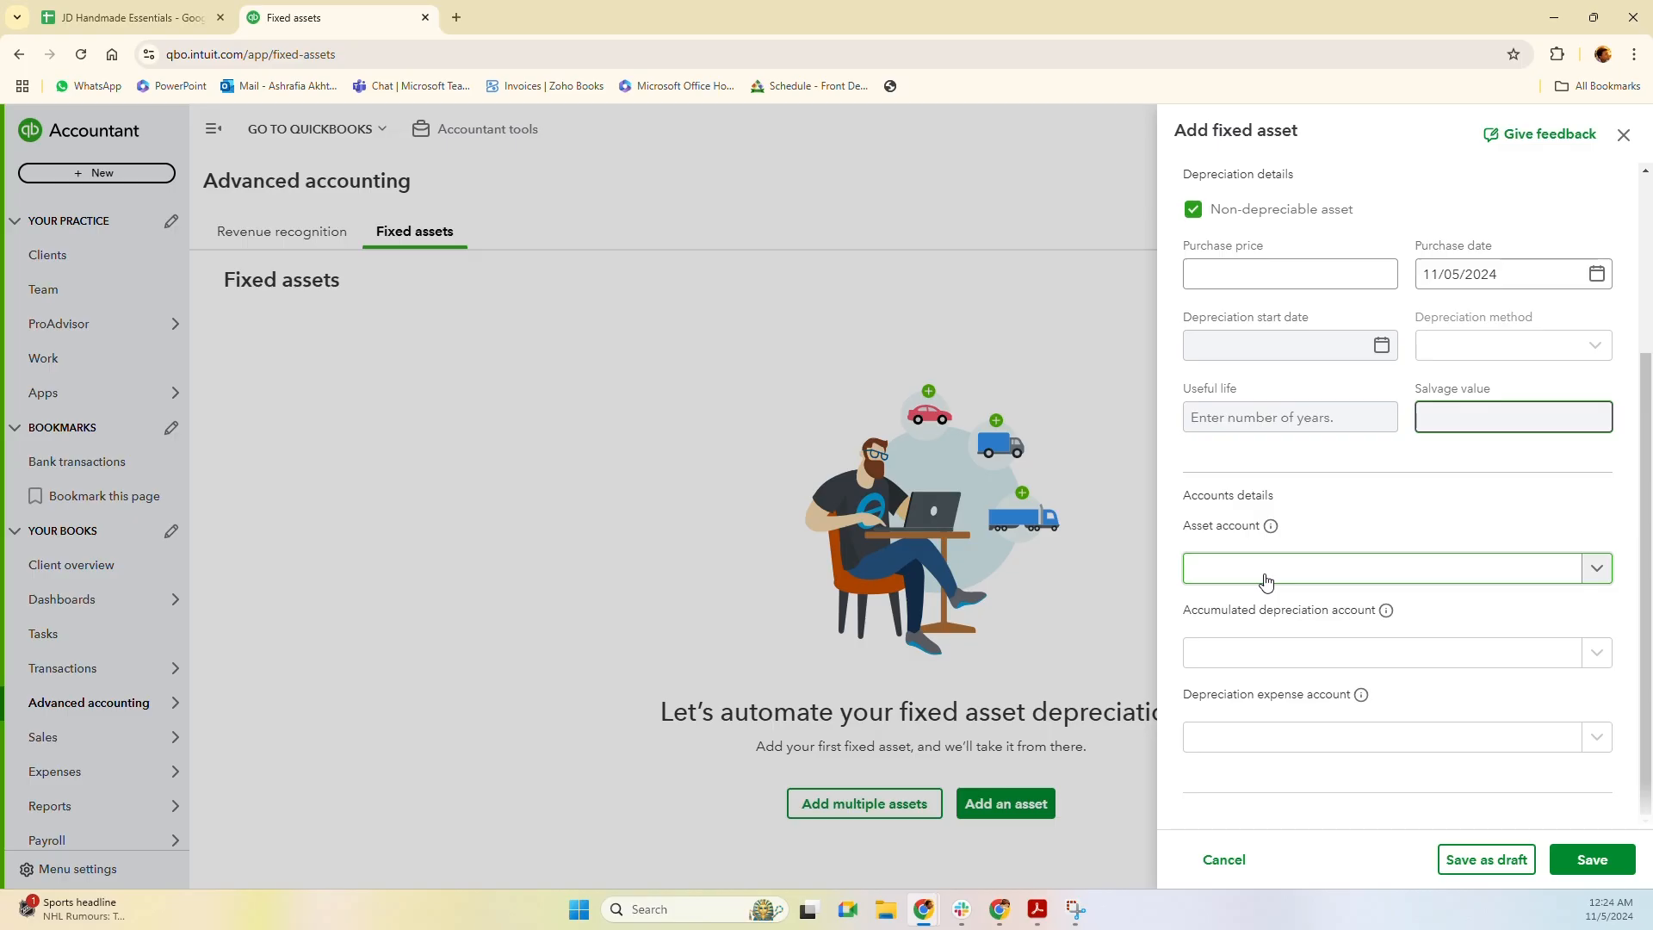
Make the asset depreciable at a $1,000 purchase price, bought October 5, 2024.
{"action": "left_click", "coordinate": [1191, 212]}
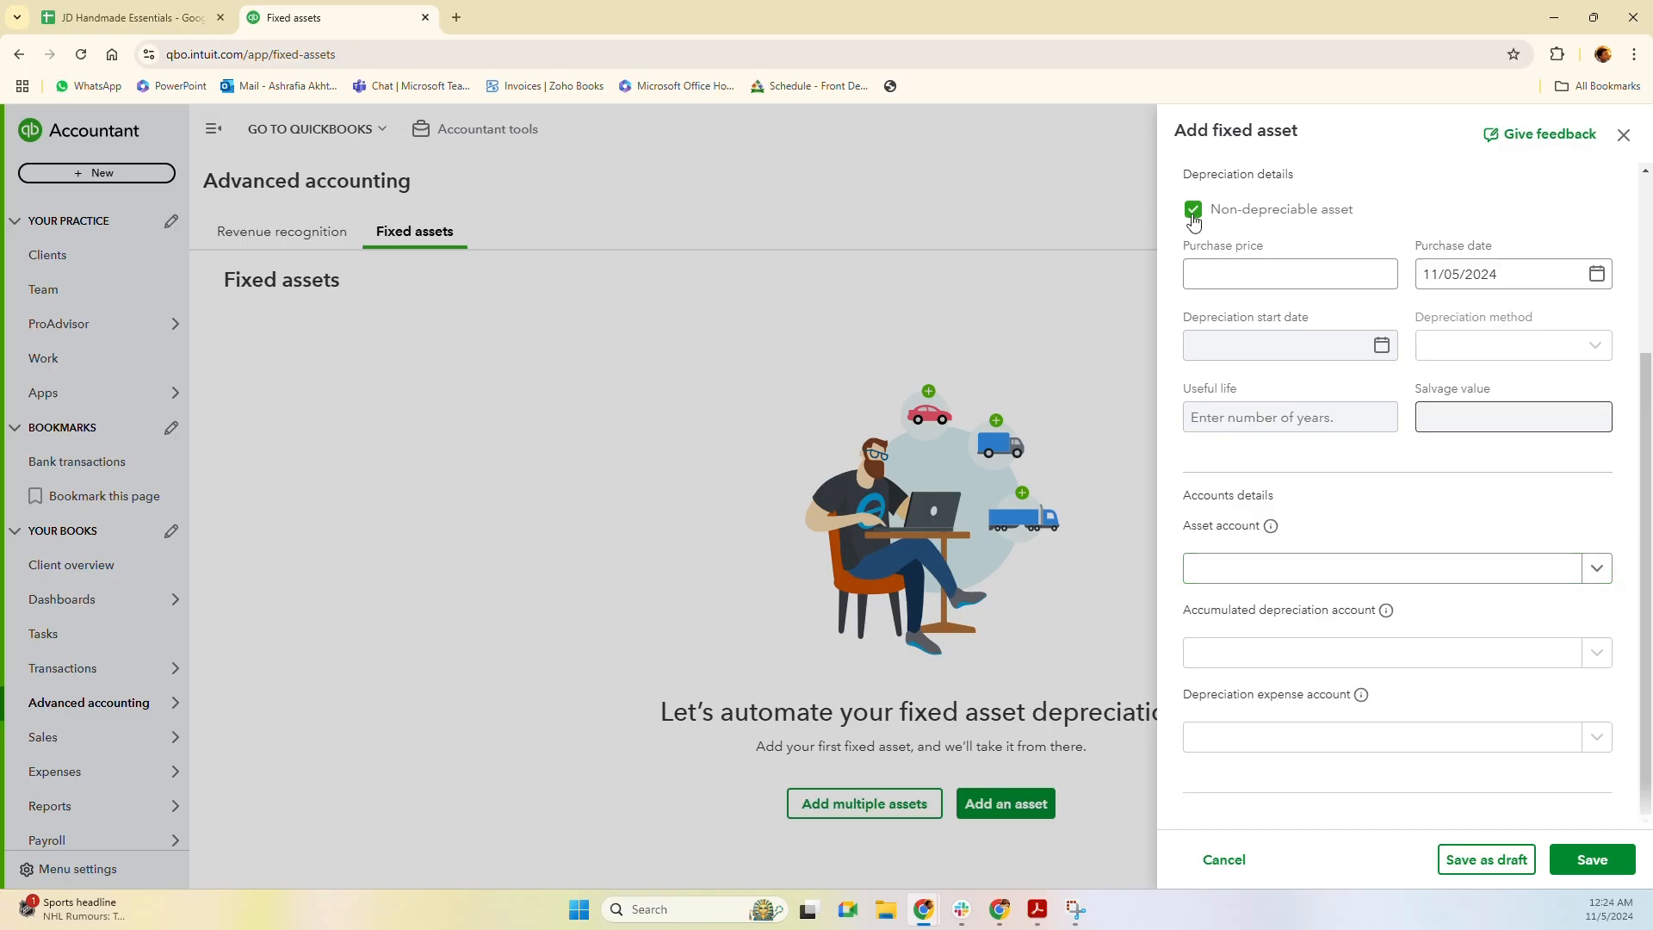
{"action": "left_click", "coordinate": [1252, 272]}
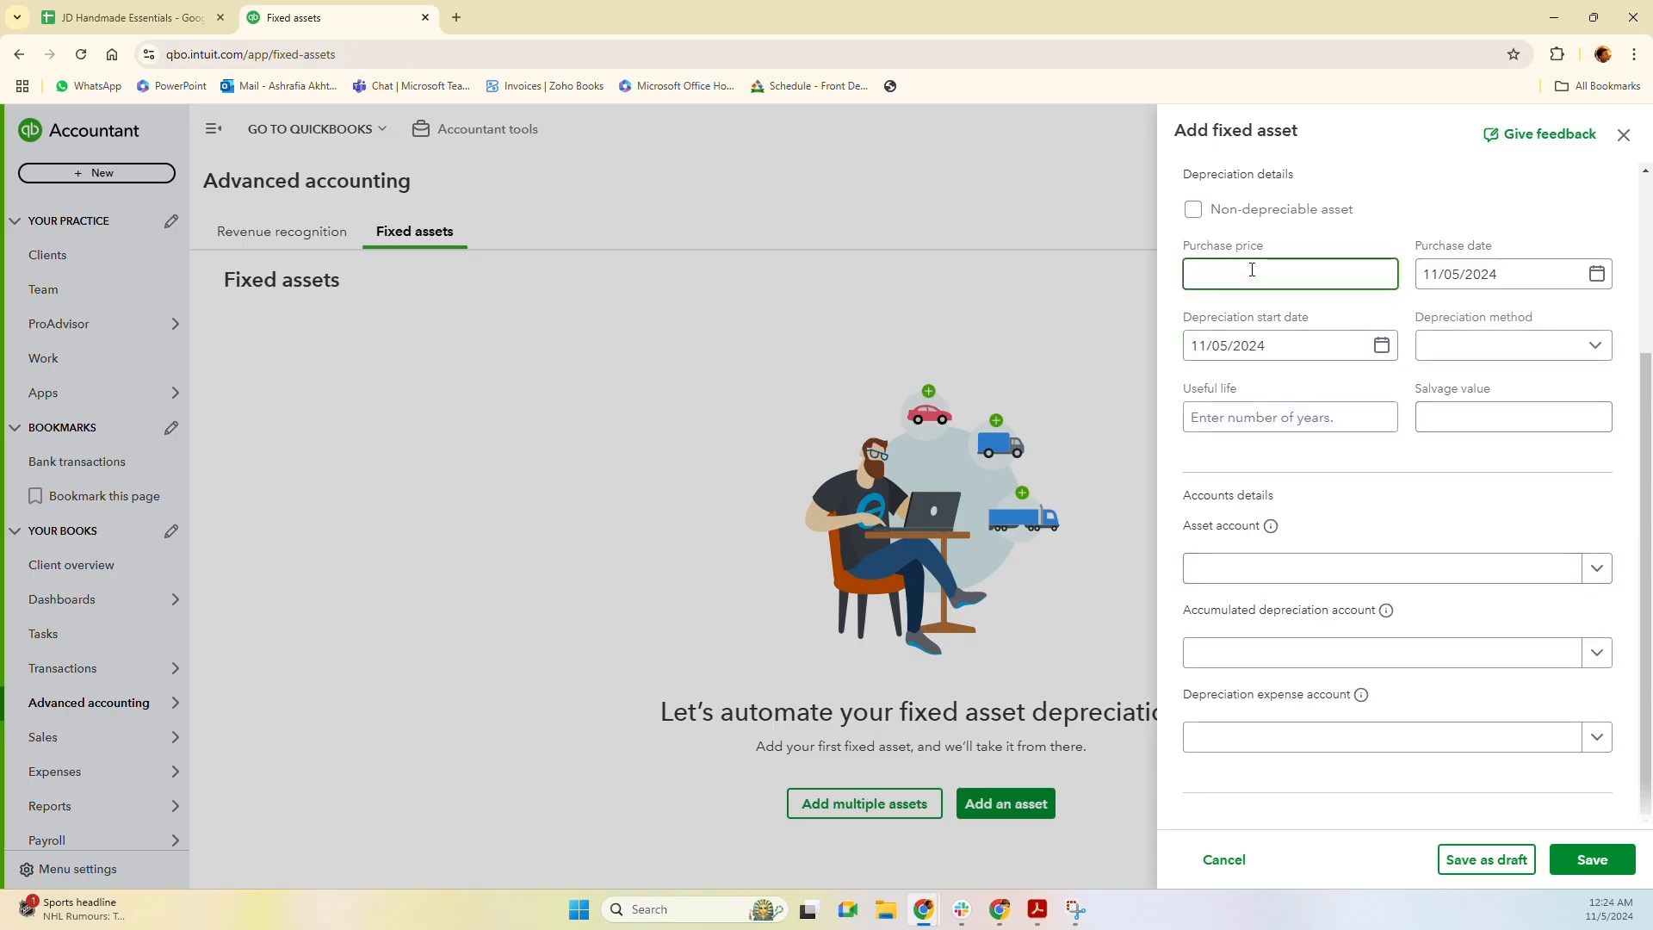
{"action": "type", "text": "1000"}
{"action": "left_click", "coordinate": [1597, 274]}
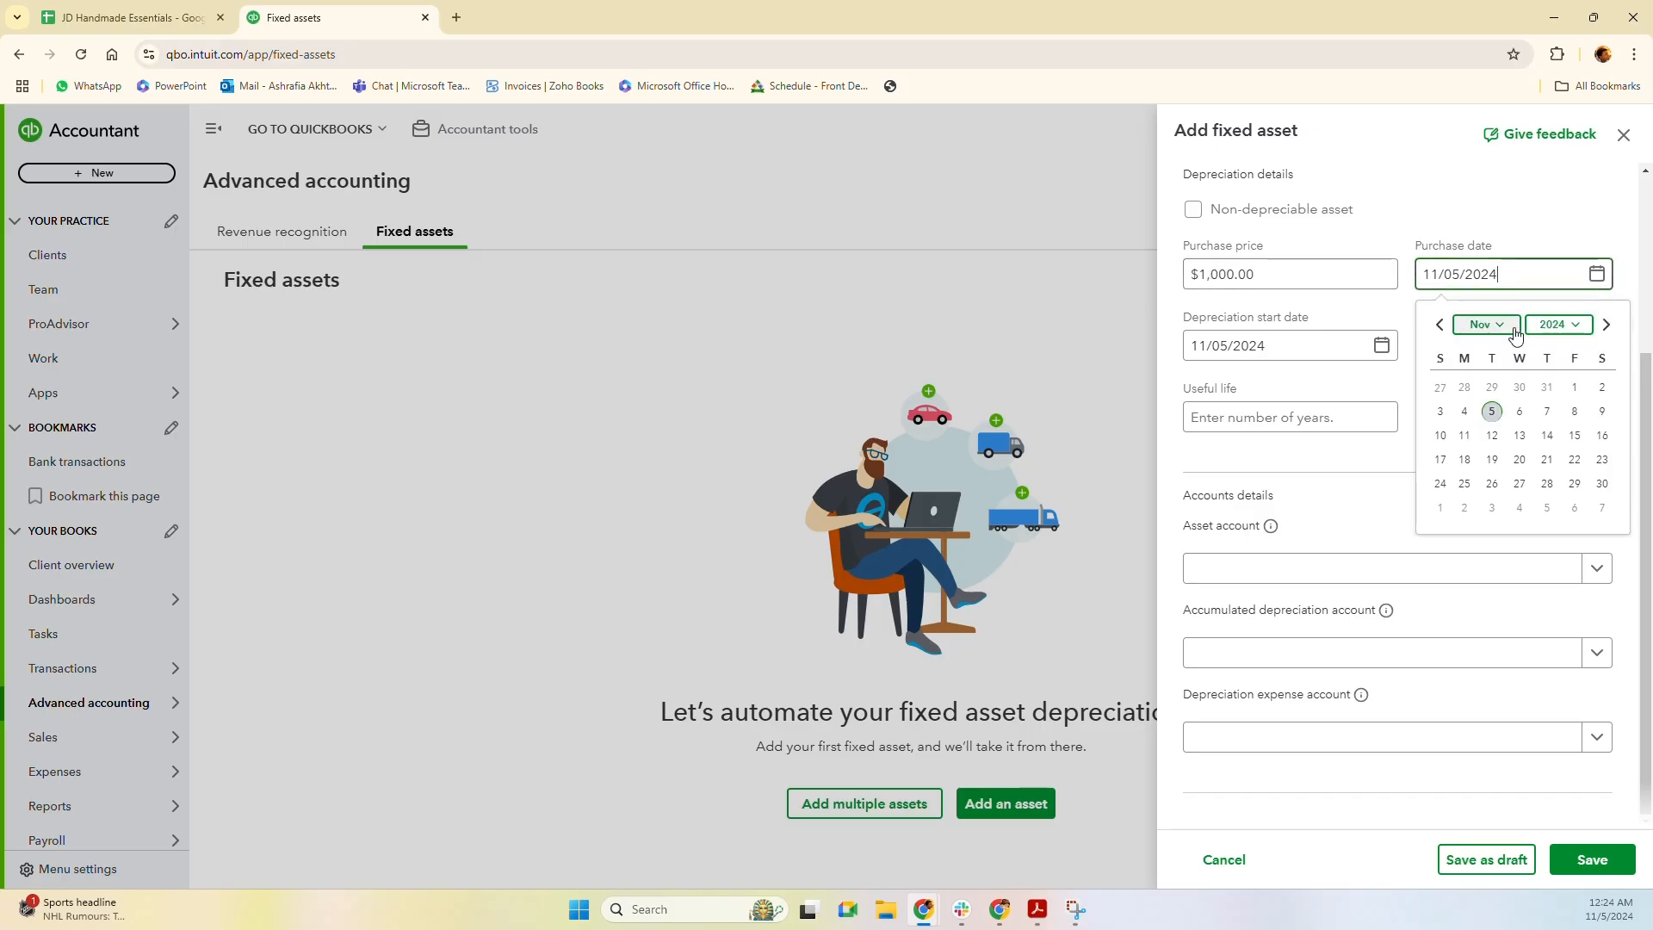
{"action": "left_click", "coordinate": [1440, 325]}
{"action": "left_click", "coordinate": [1602, 386]}
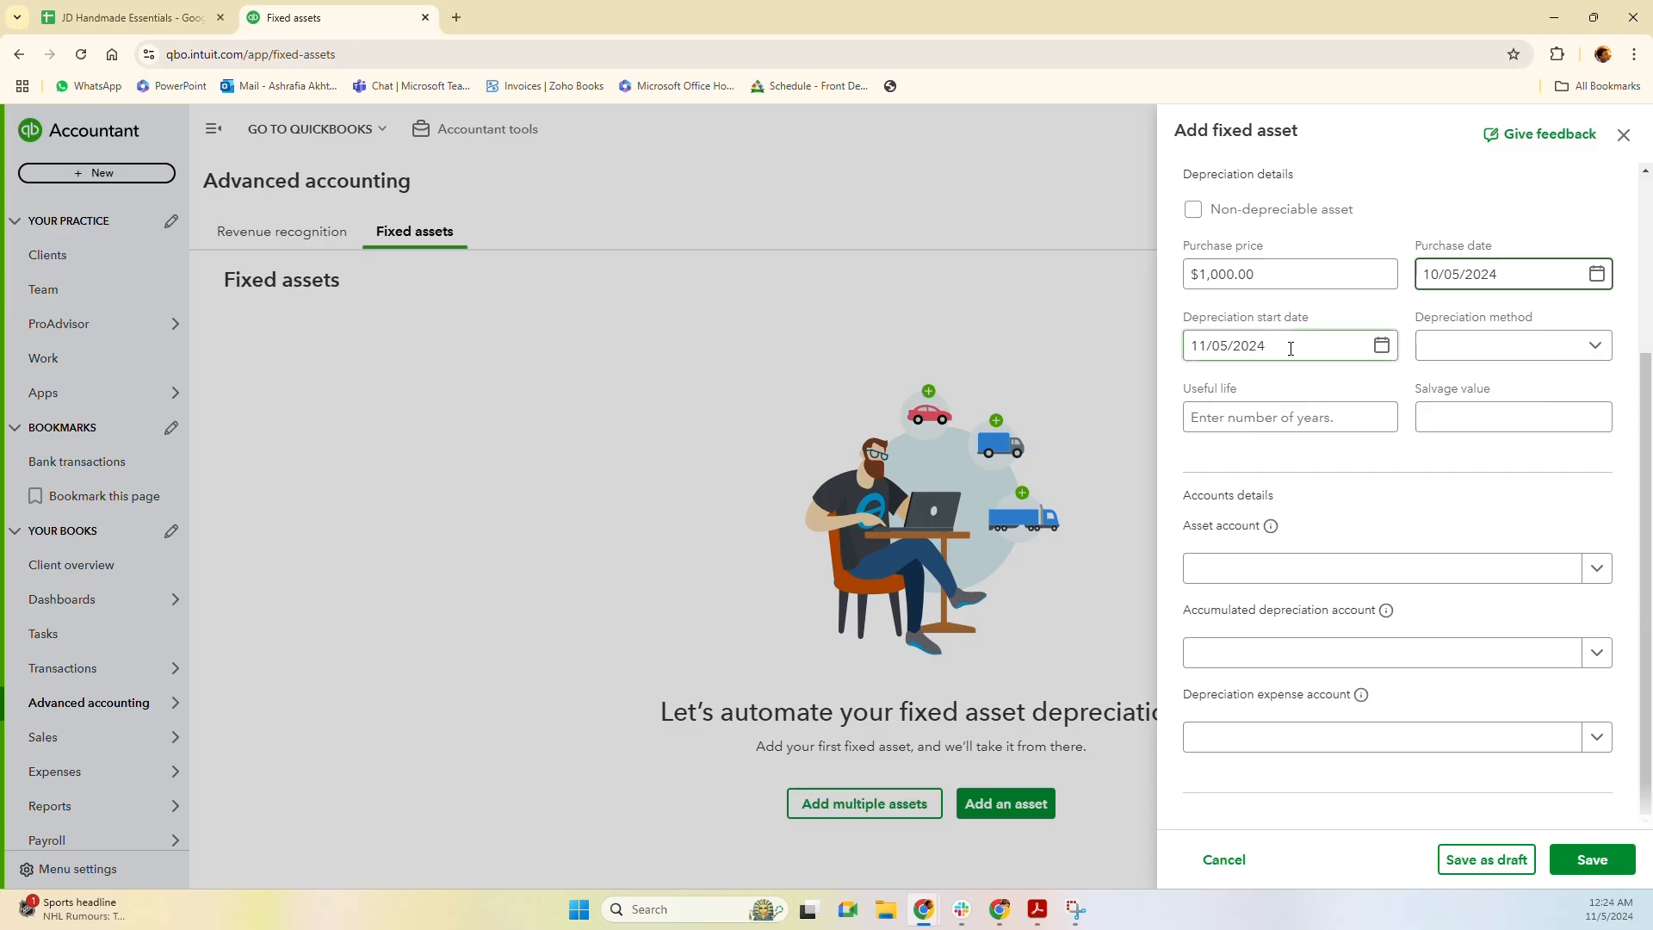
{"action": "left_click", "coordinate": [1382, 348]}
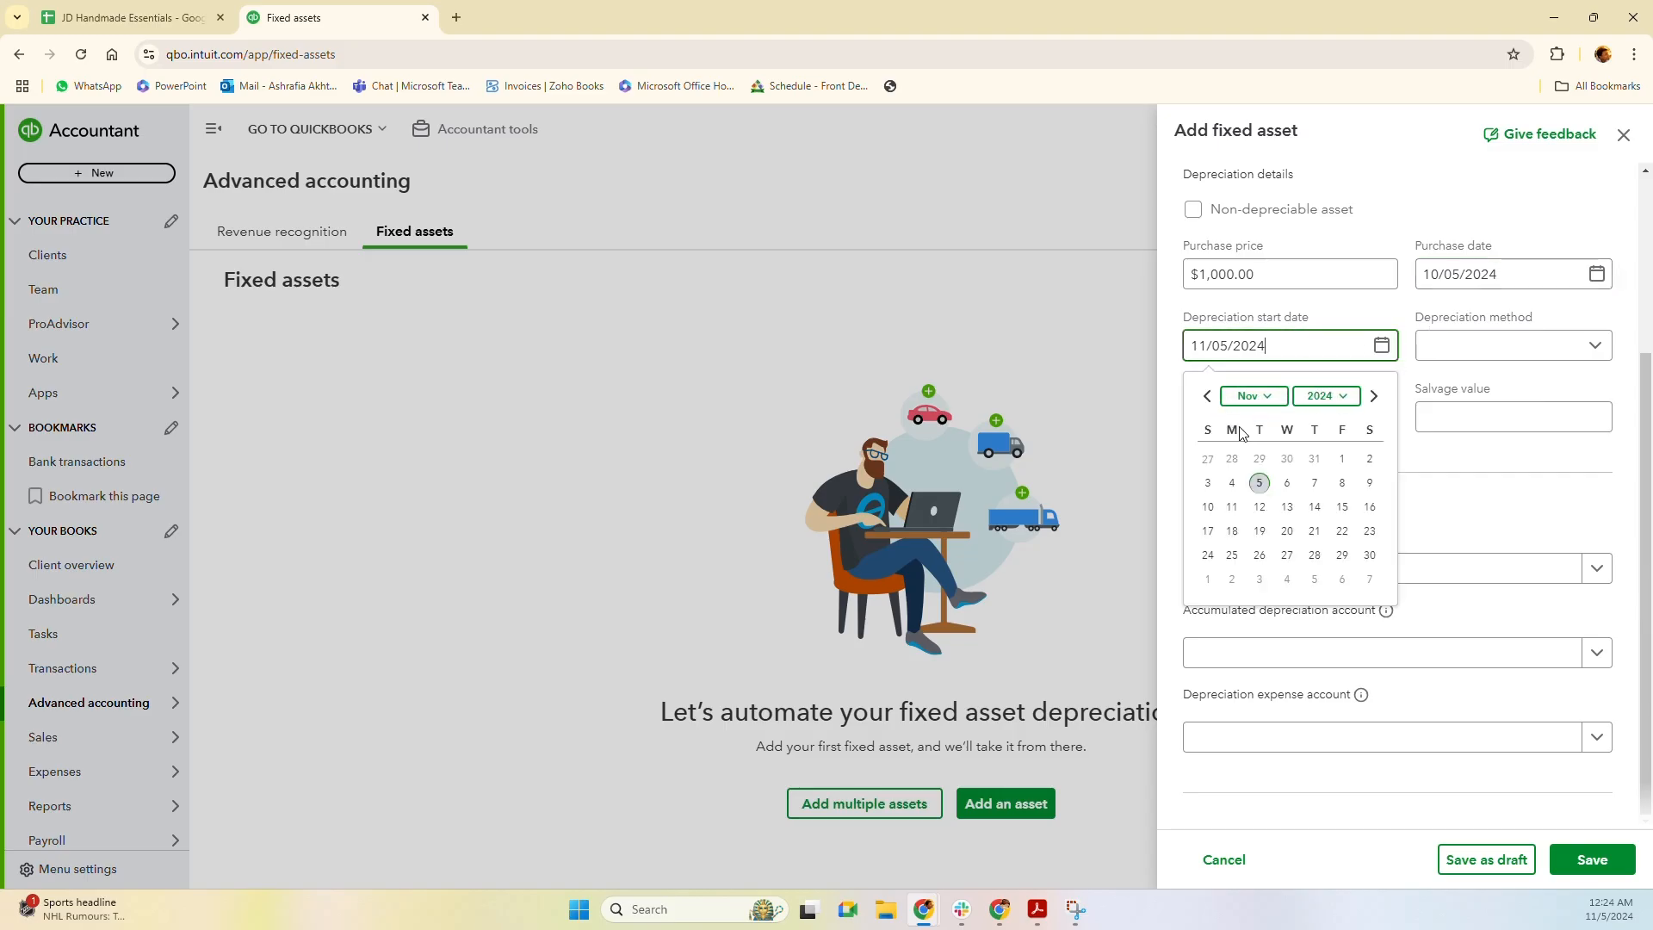
Start depreciation on 11/01/2024 using Straight Line over a 3-year useful life.
{"action": "left_click", "coordinate": [1345, 462]}
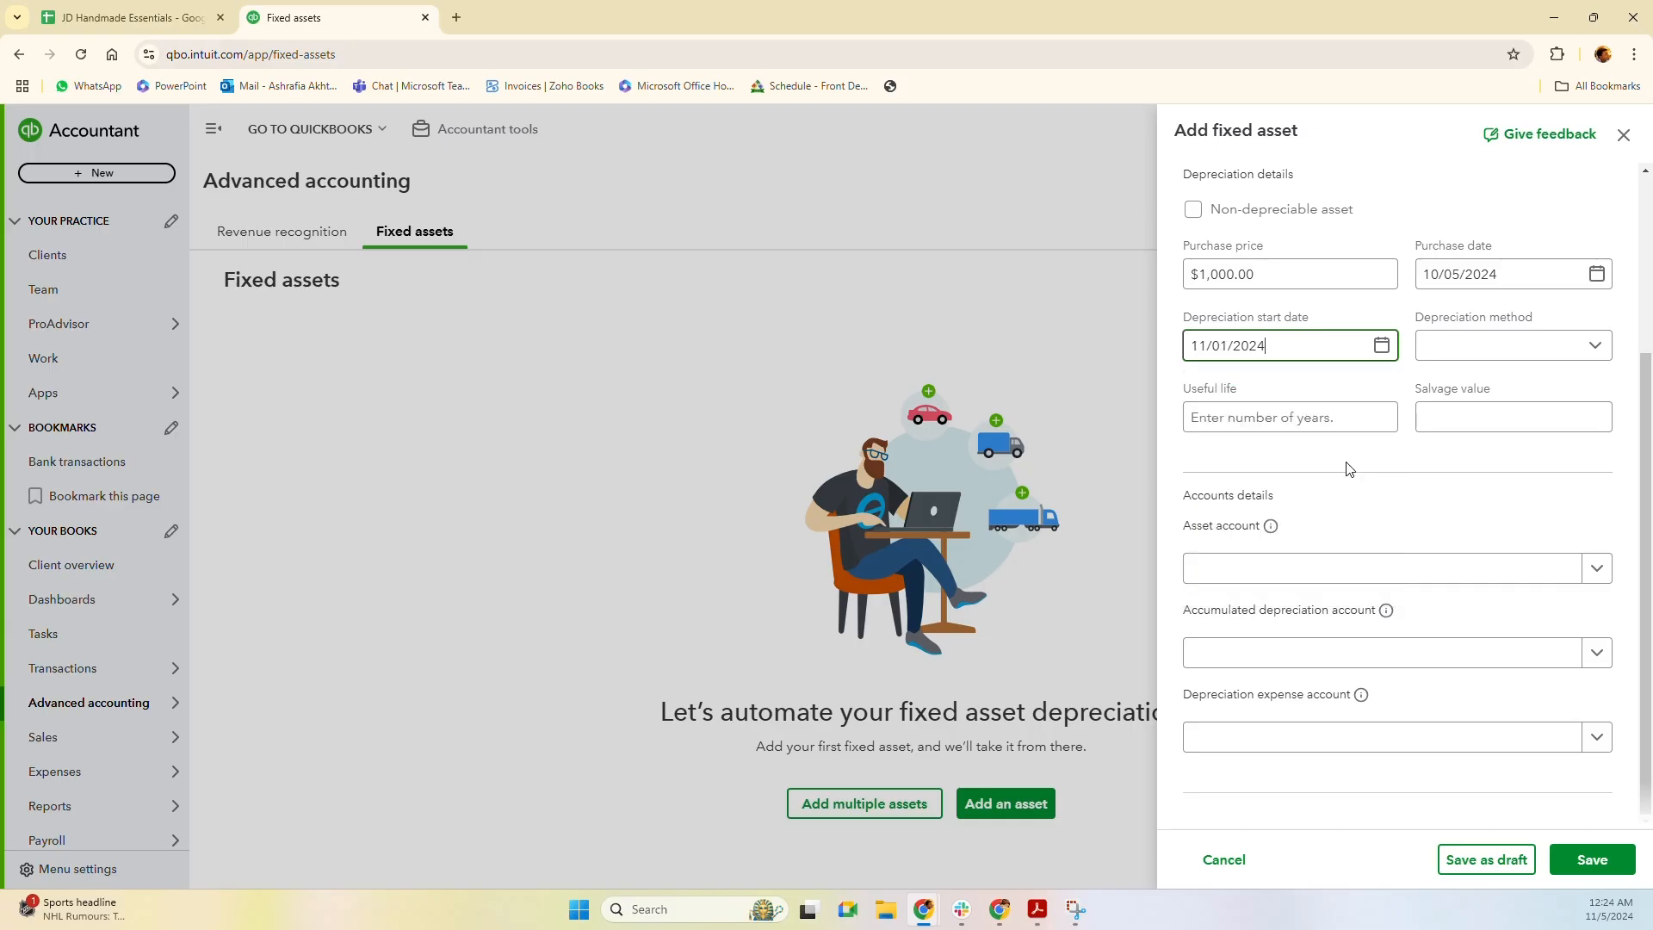
{"action": "left_click", "coordinate": [1542, 356]}
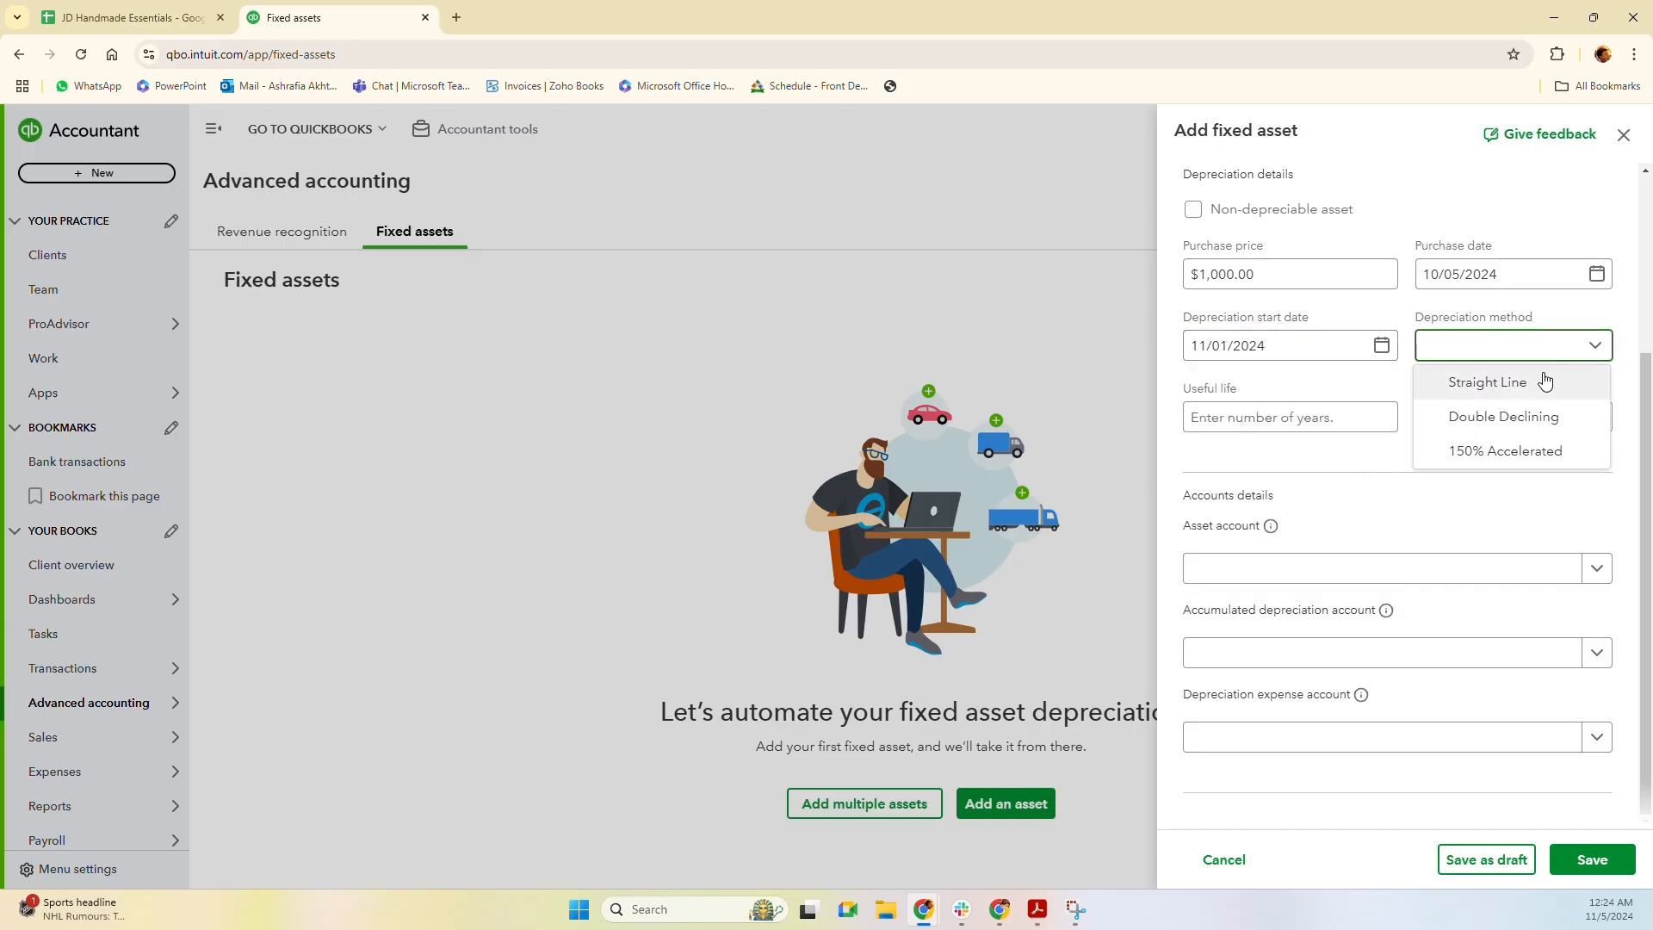
{"action": "left_click", "coordinate": [1537, 382]}
{"action": "left_click", "coordinate": [1296, 418]}
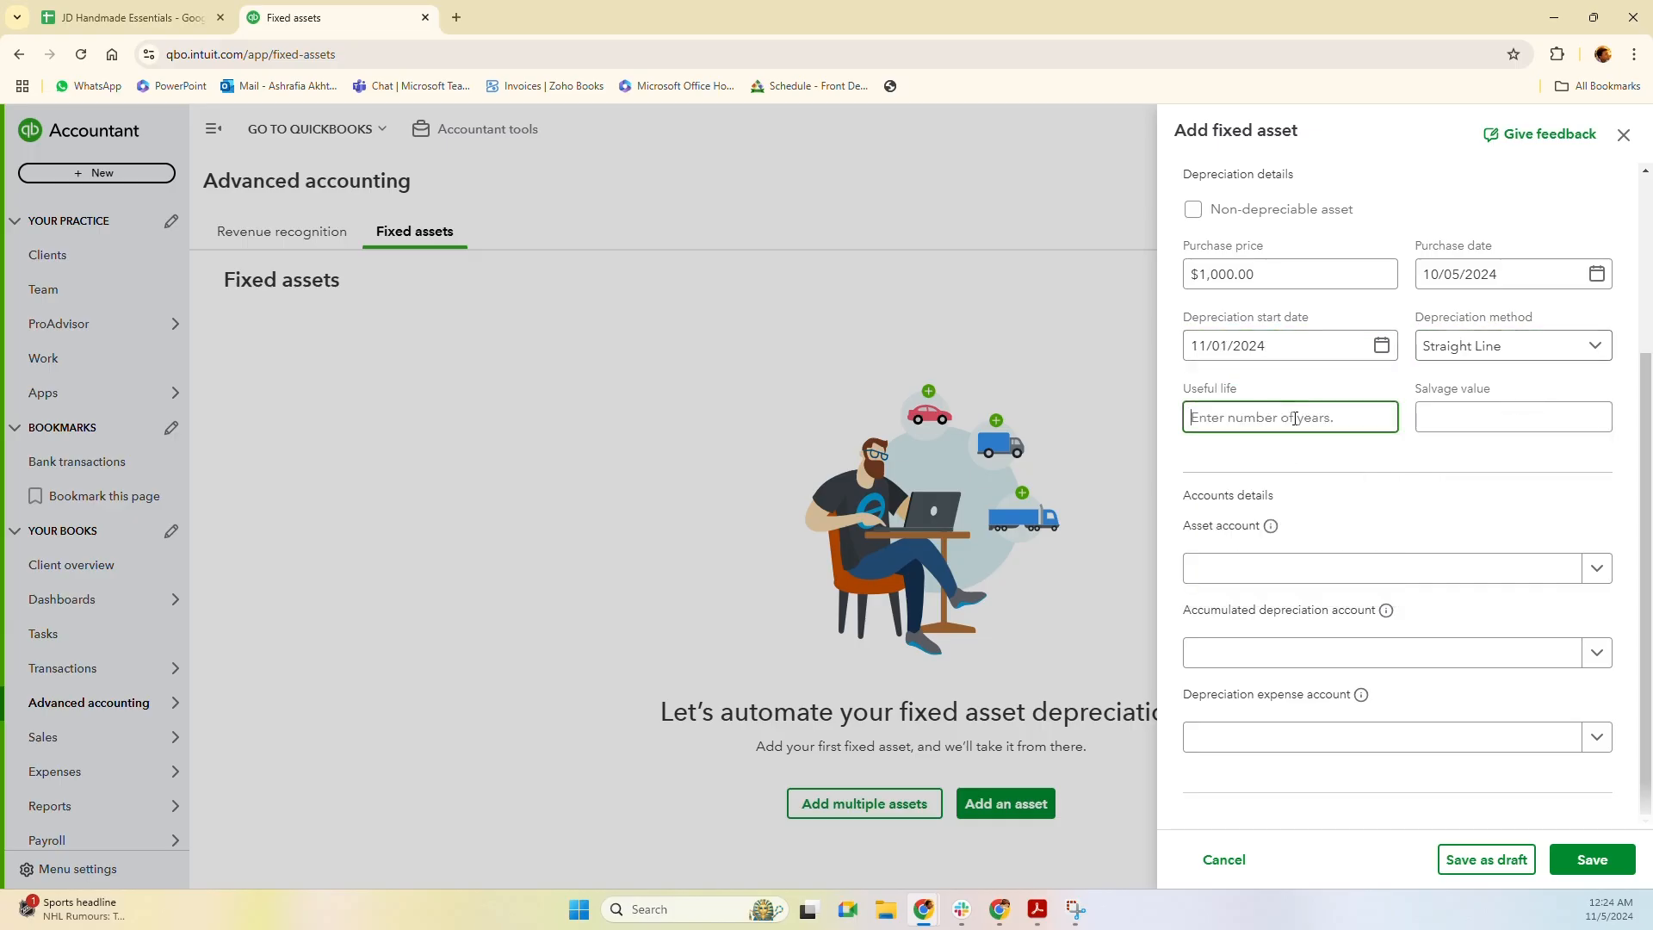
{"action": "type", "text": "3"}
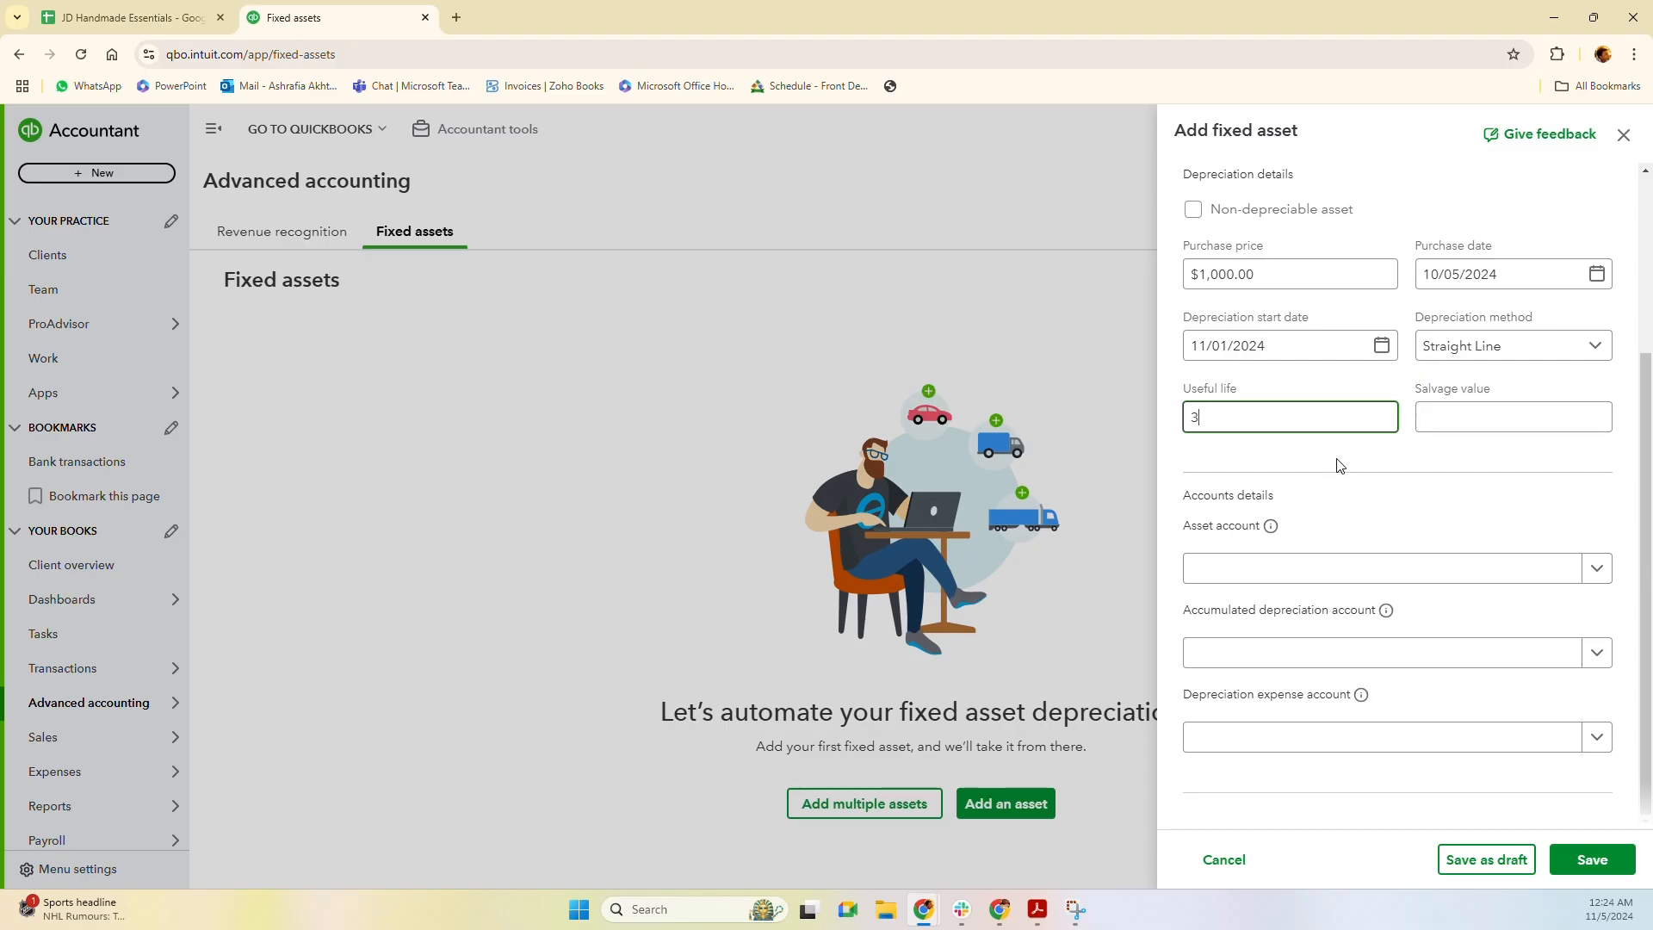
{"action": "left_click", "coordinate": [1492, 428]}
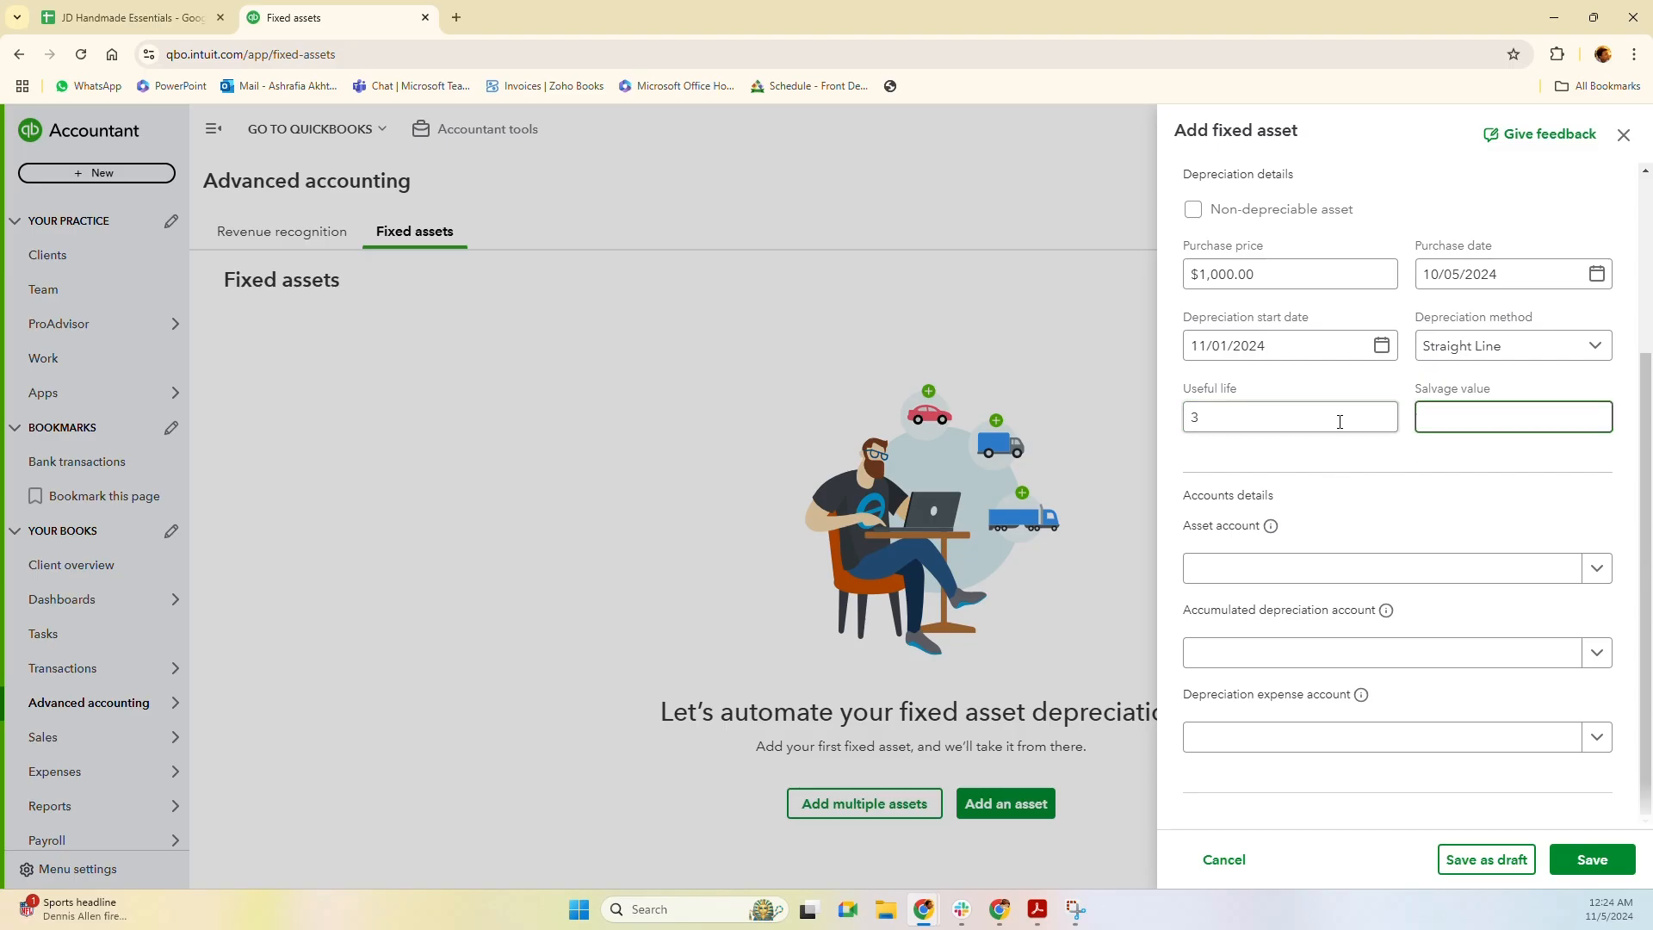
{"action": "left_click", "coordinate": [1280, 566]}
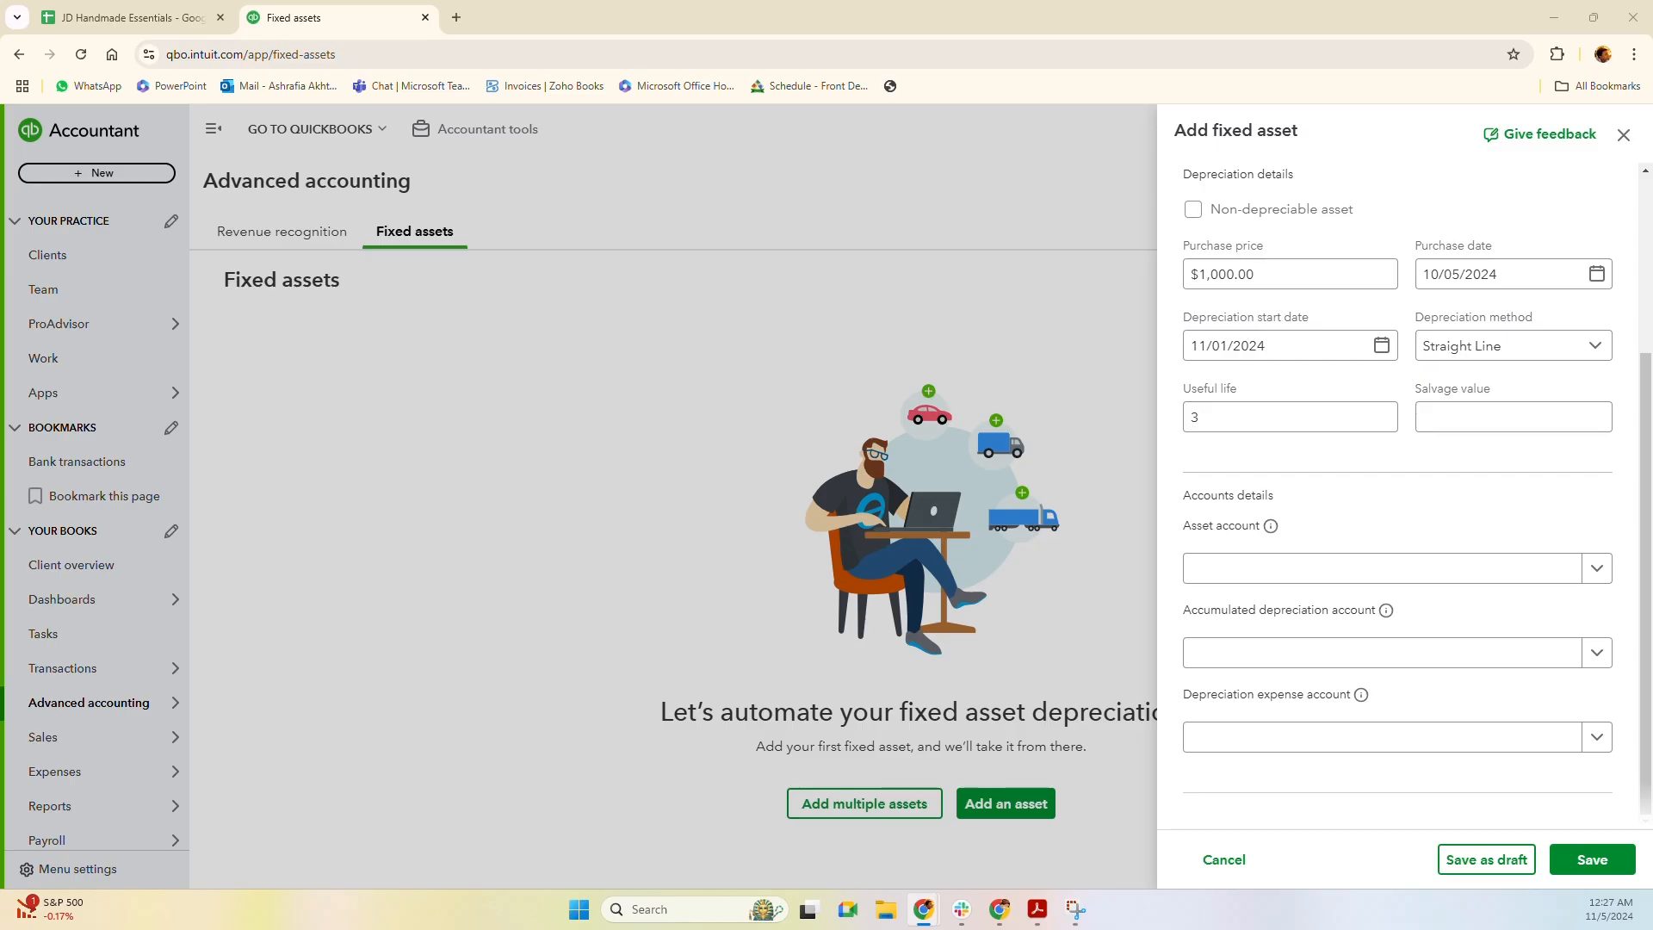
Choose IT Equipment & Tools - USD as the asset account.
{"action": "left_click", "coordinate": [1273, 265]}
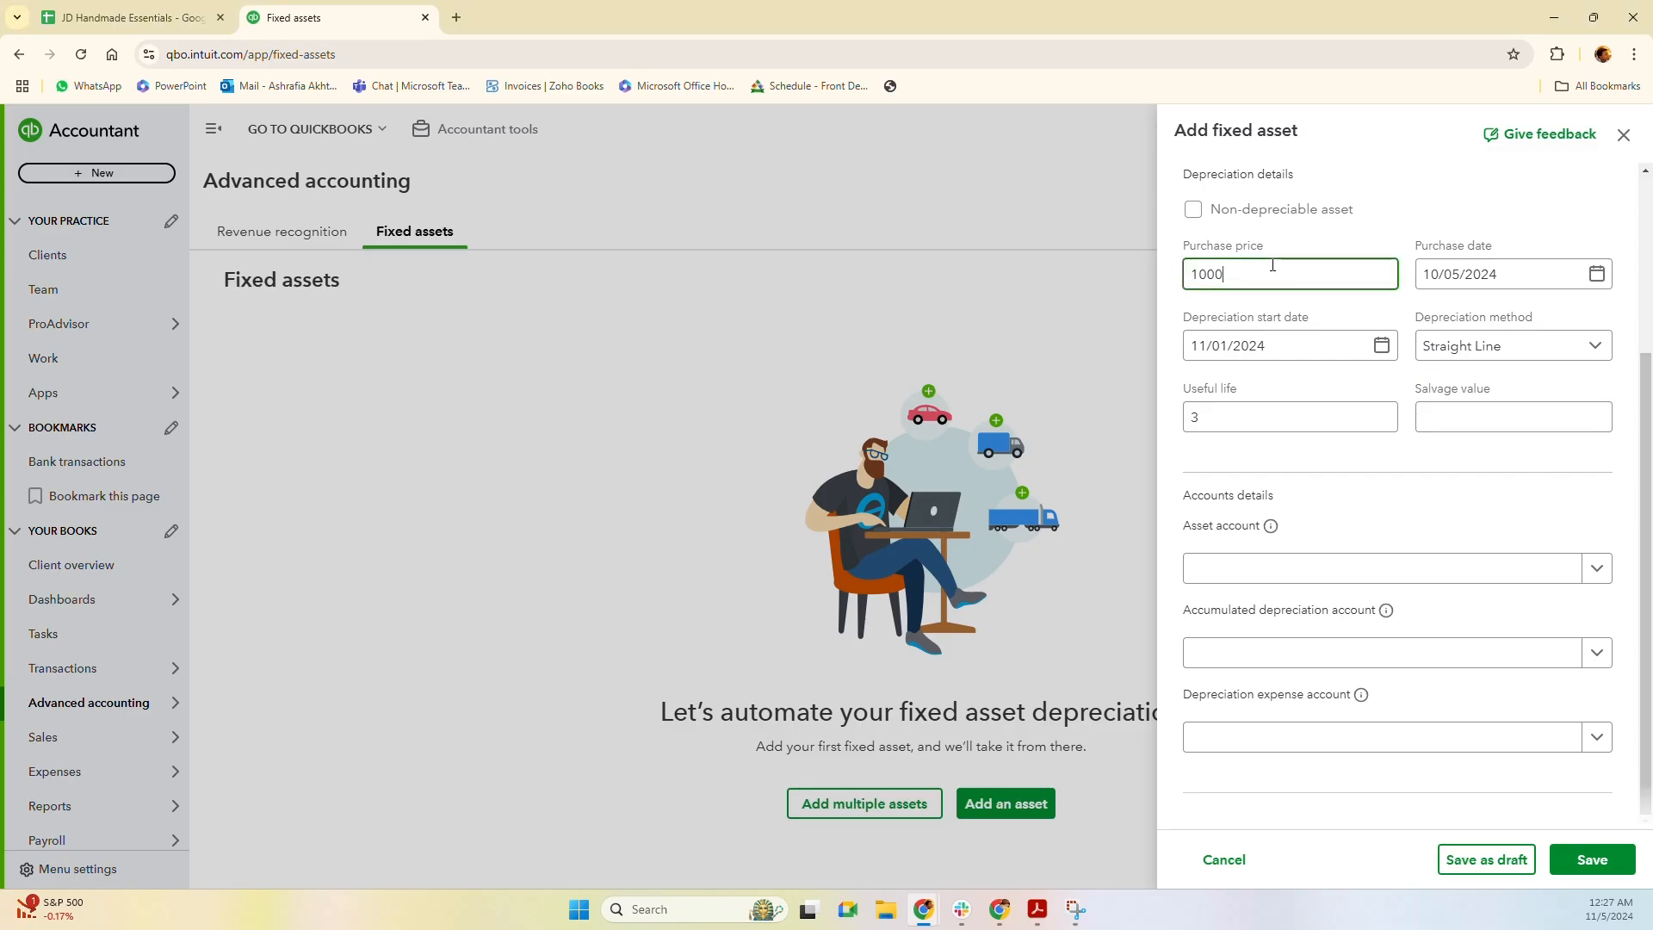
{"action": "left_click", "coordinate": [1322, 584]}
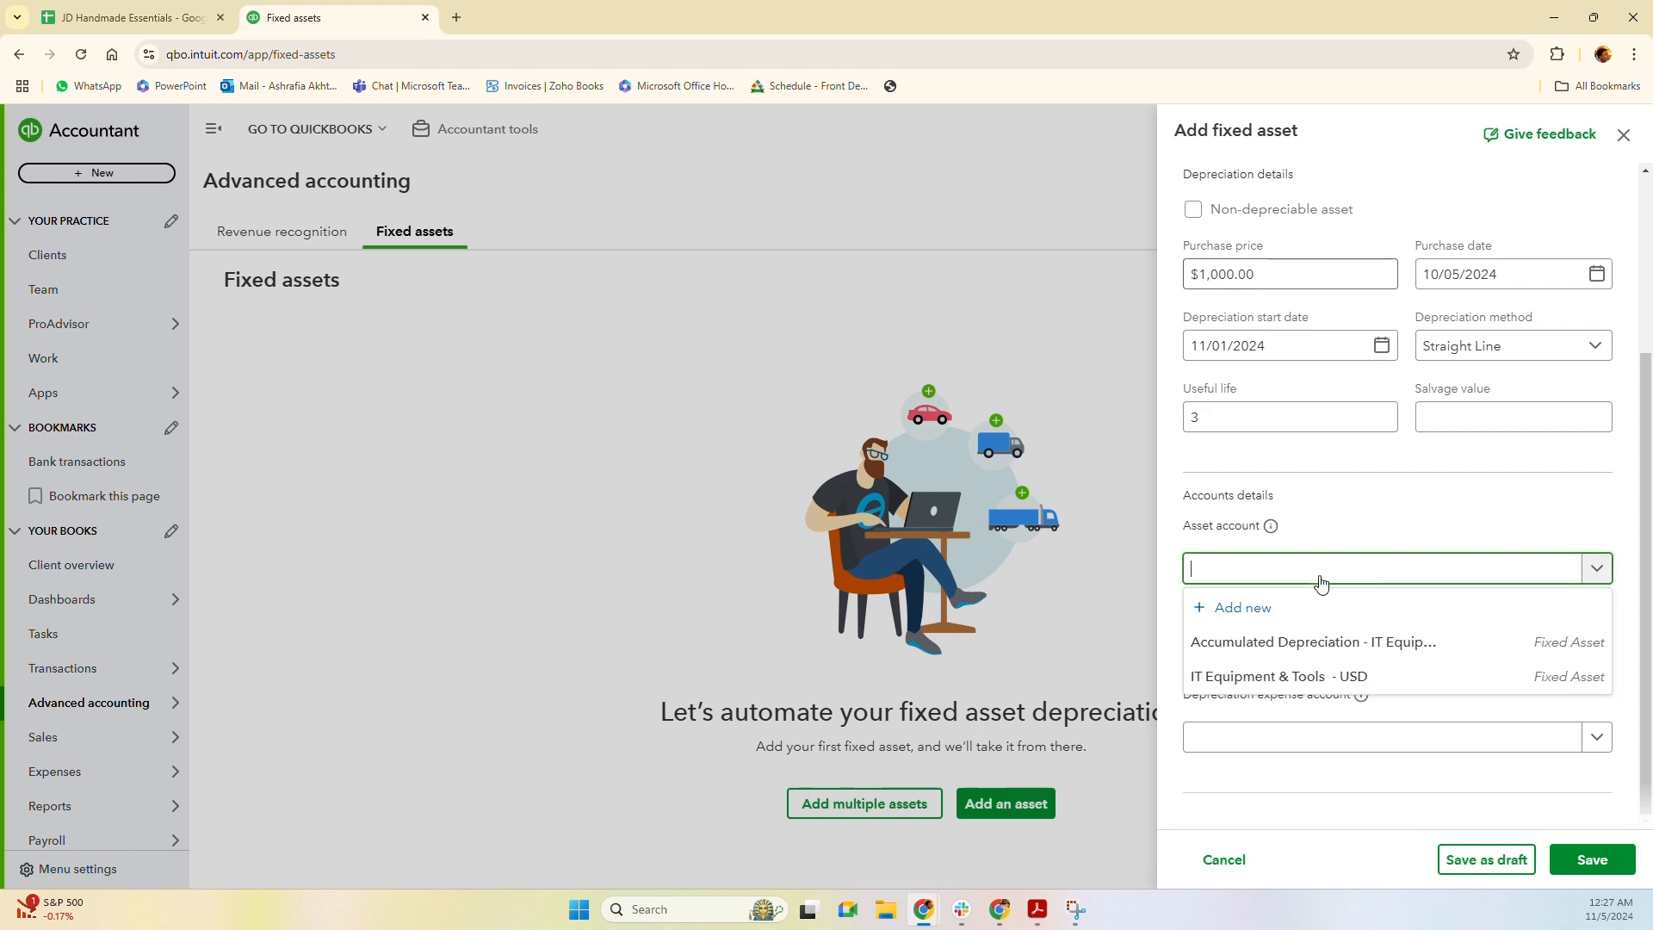
{"action": "left_click", "coordinate": [1312, 680]}
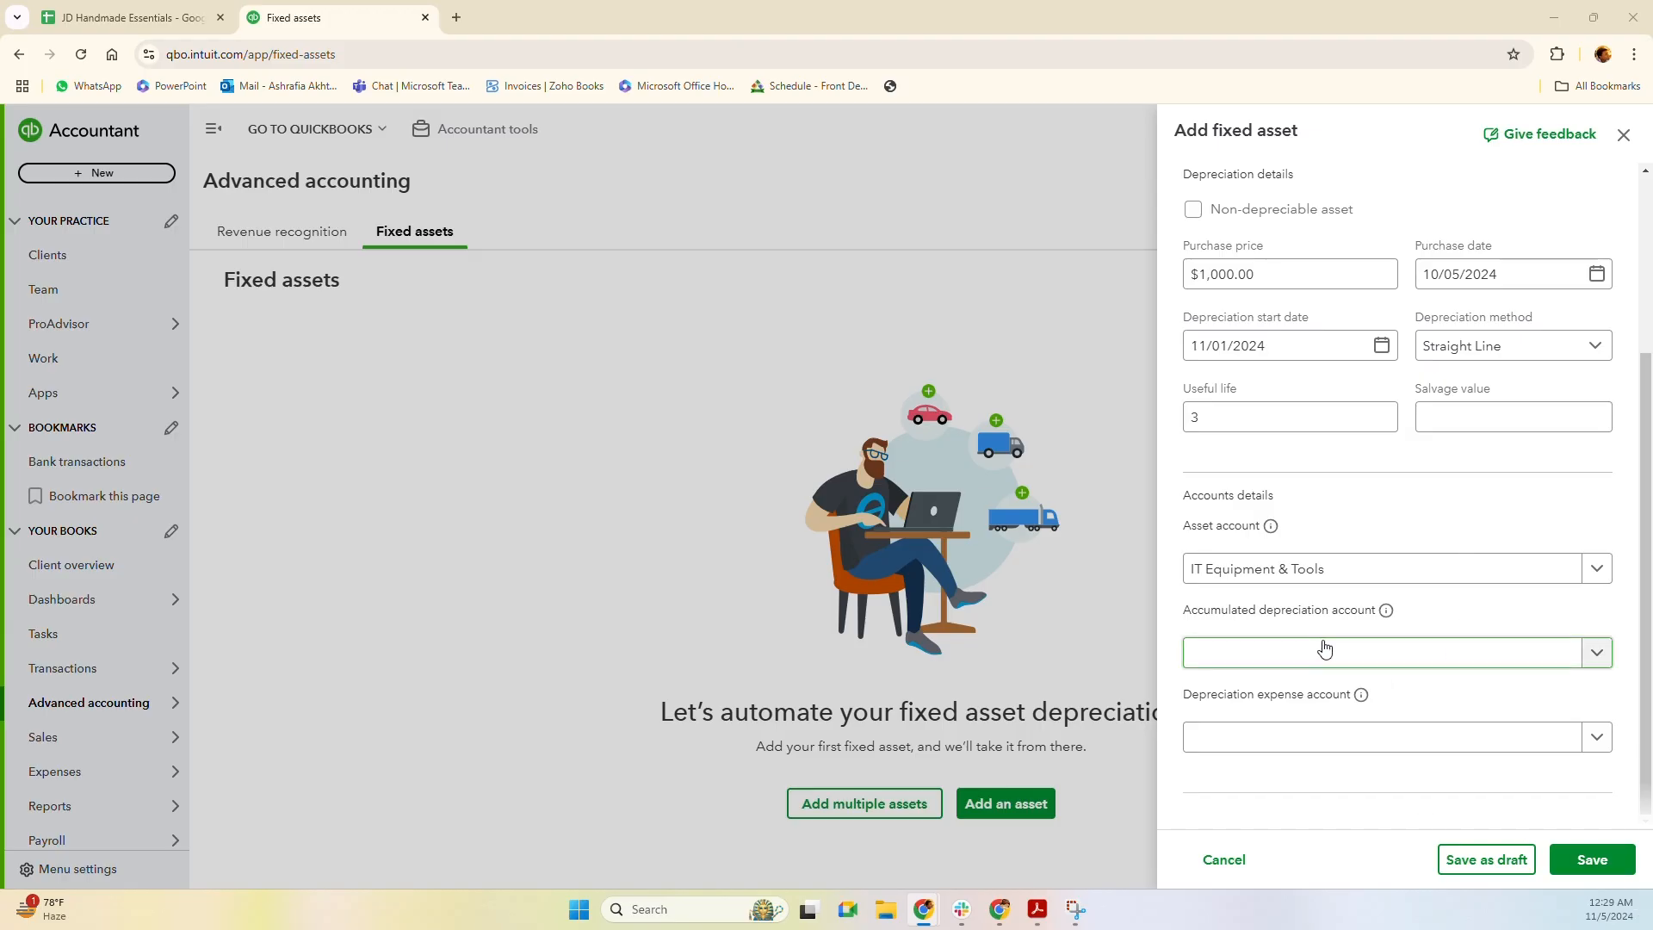
Set the Accumulated Depreciation and Depreciation Expense accounts to their IT Equipment & Tools versions.
{"action": "left_click", "coordinate": [1594, 654]}
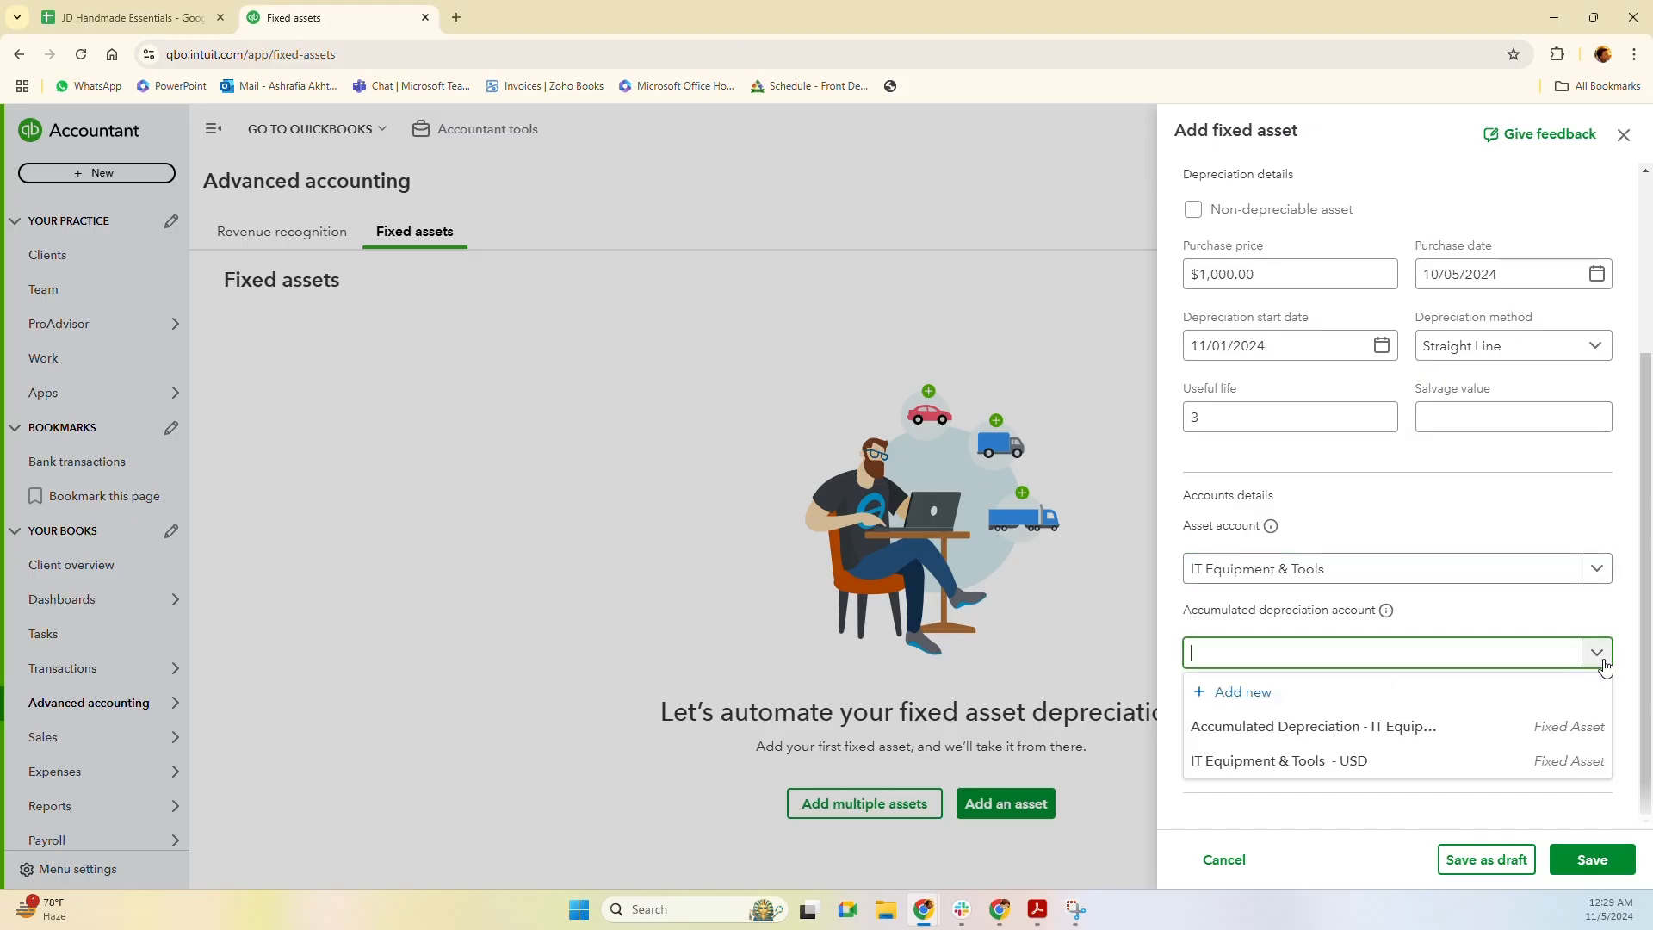
{"action": "left_click", "coordinate": [1281, 732]}
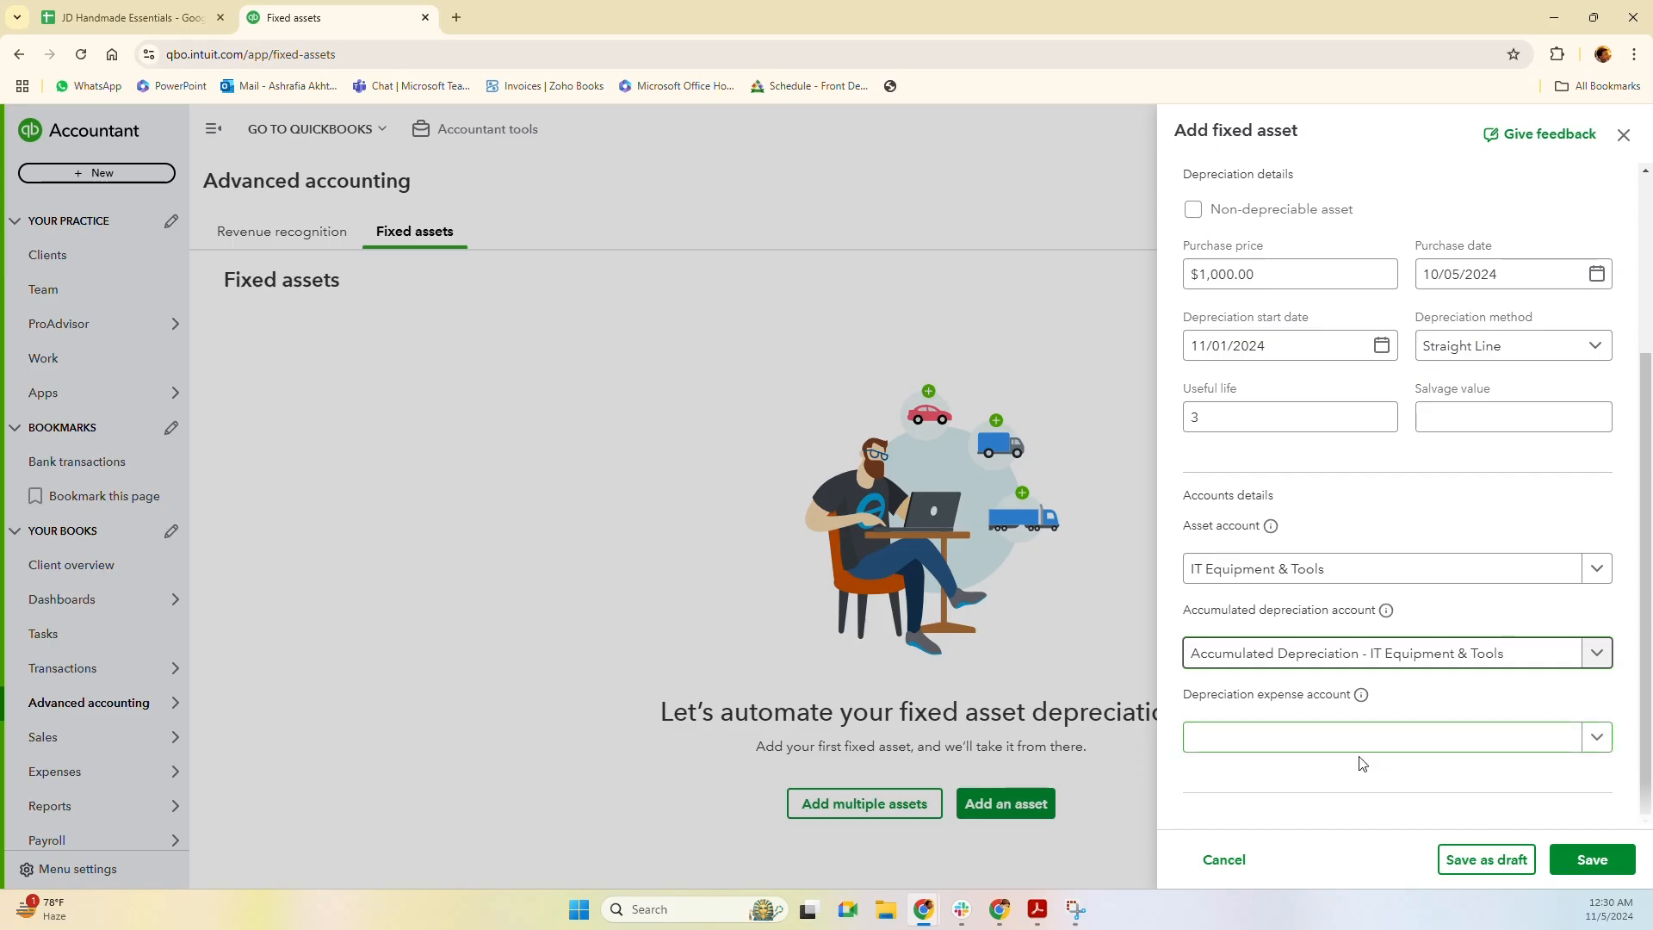
{"action": "left_click", "coordinate": [1594, 743]}
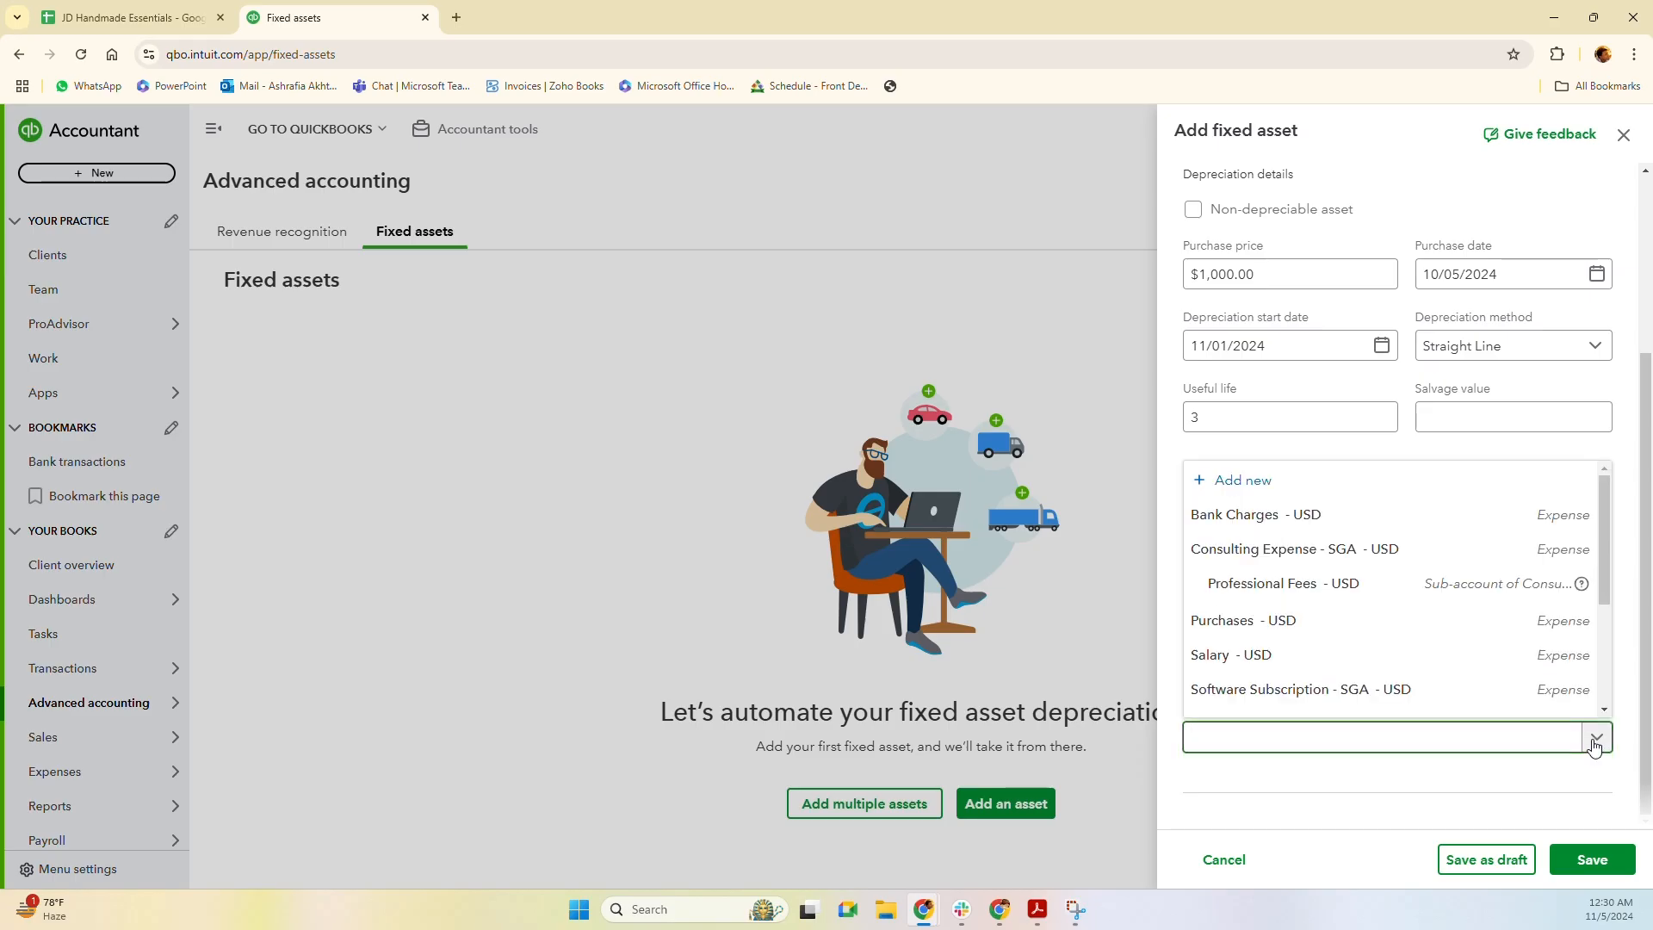
{"action": "type", "text": "depr"}
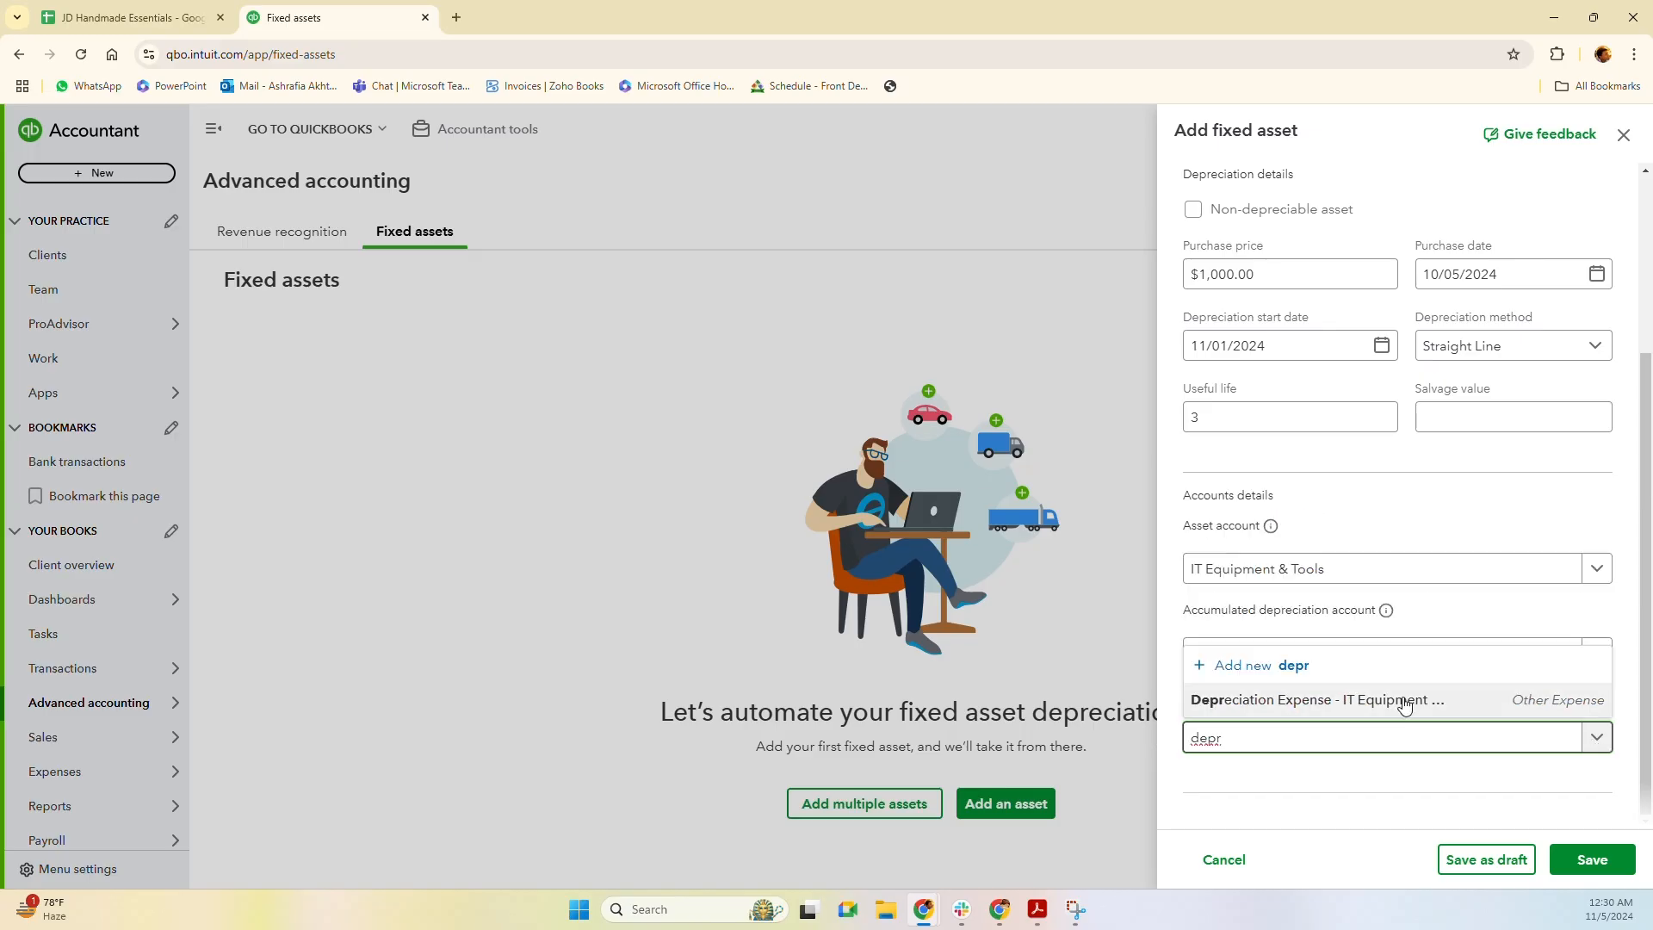
{"action": "left_click", "coordinate": [1325, 701]}
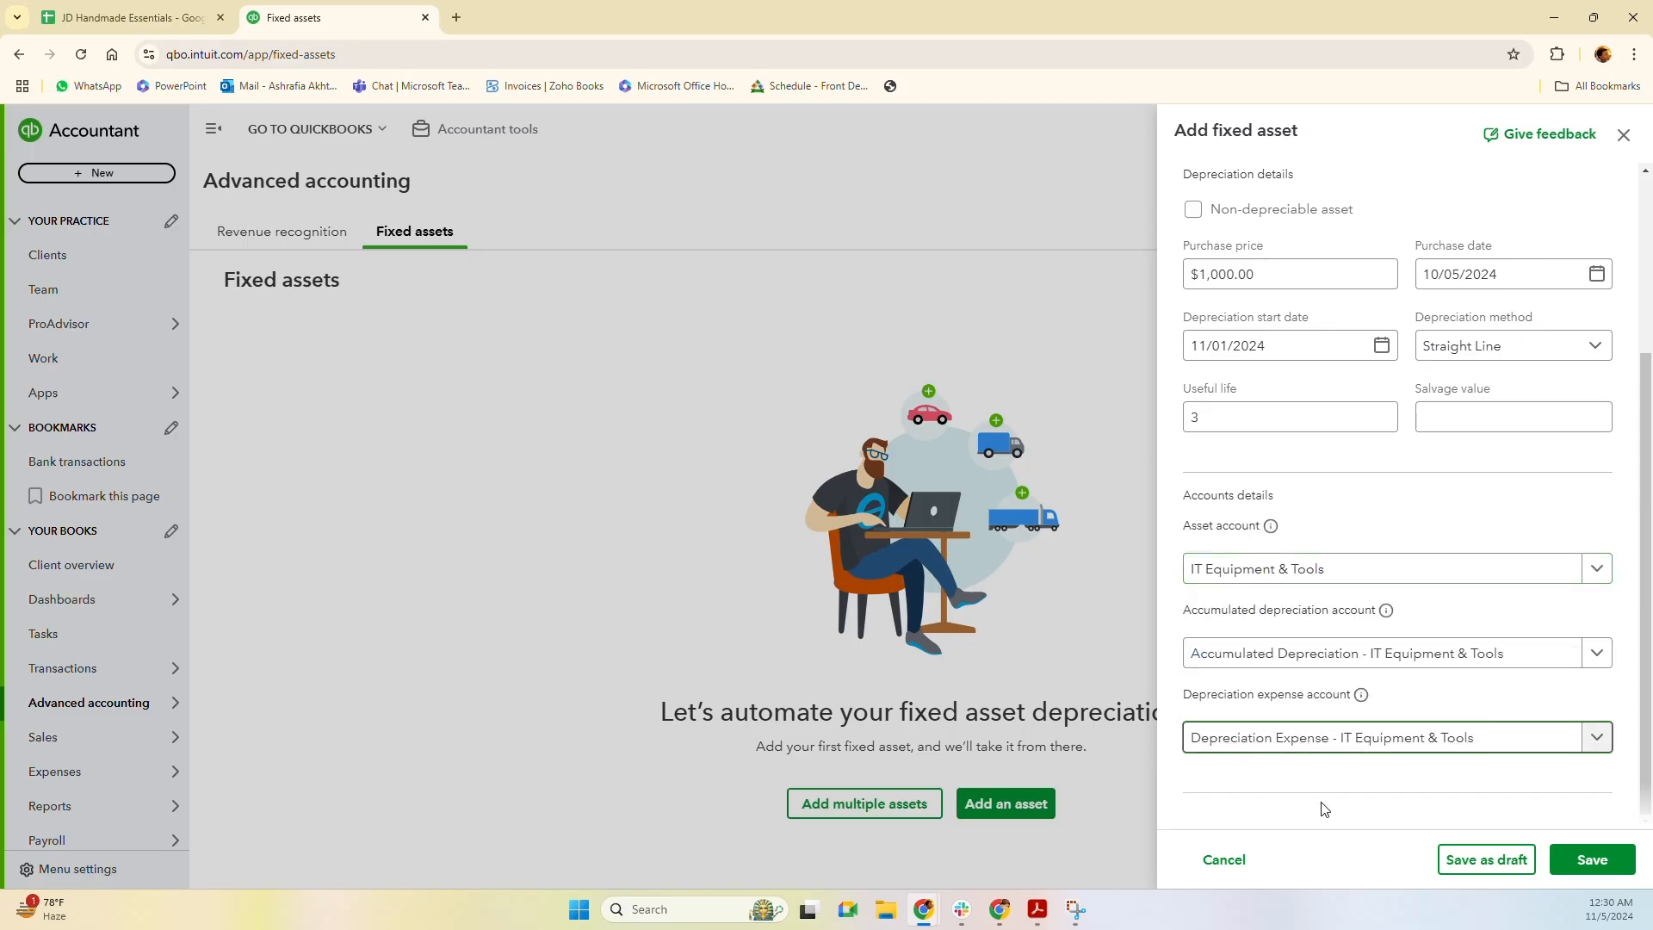
{"action": "scroll", "coordinate": [1317, 491], "scroll_direction": "up", "scroll_amount": 3}
{"action": "scroll", "coordinate": [1332, 450], "scroll_direction": "down", "scroll_amount": 1}
{"action": "scroll", "coordinate": [1332, 449], "scroll_direction": "down", "scroll_amount": 2}
Save Macbook Air (LP-001) and return to the Fixed assets table.
{"action": "left_click", "coordinate": [1589, 872]}
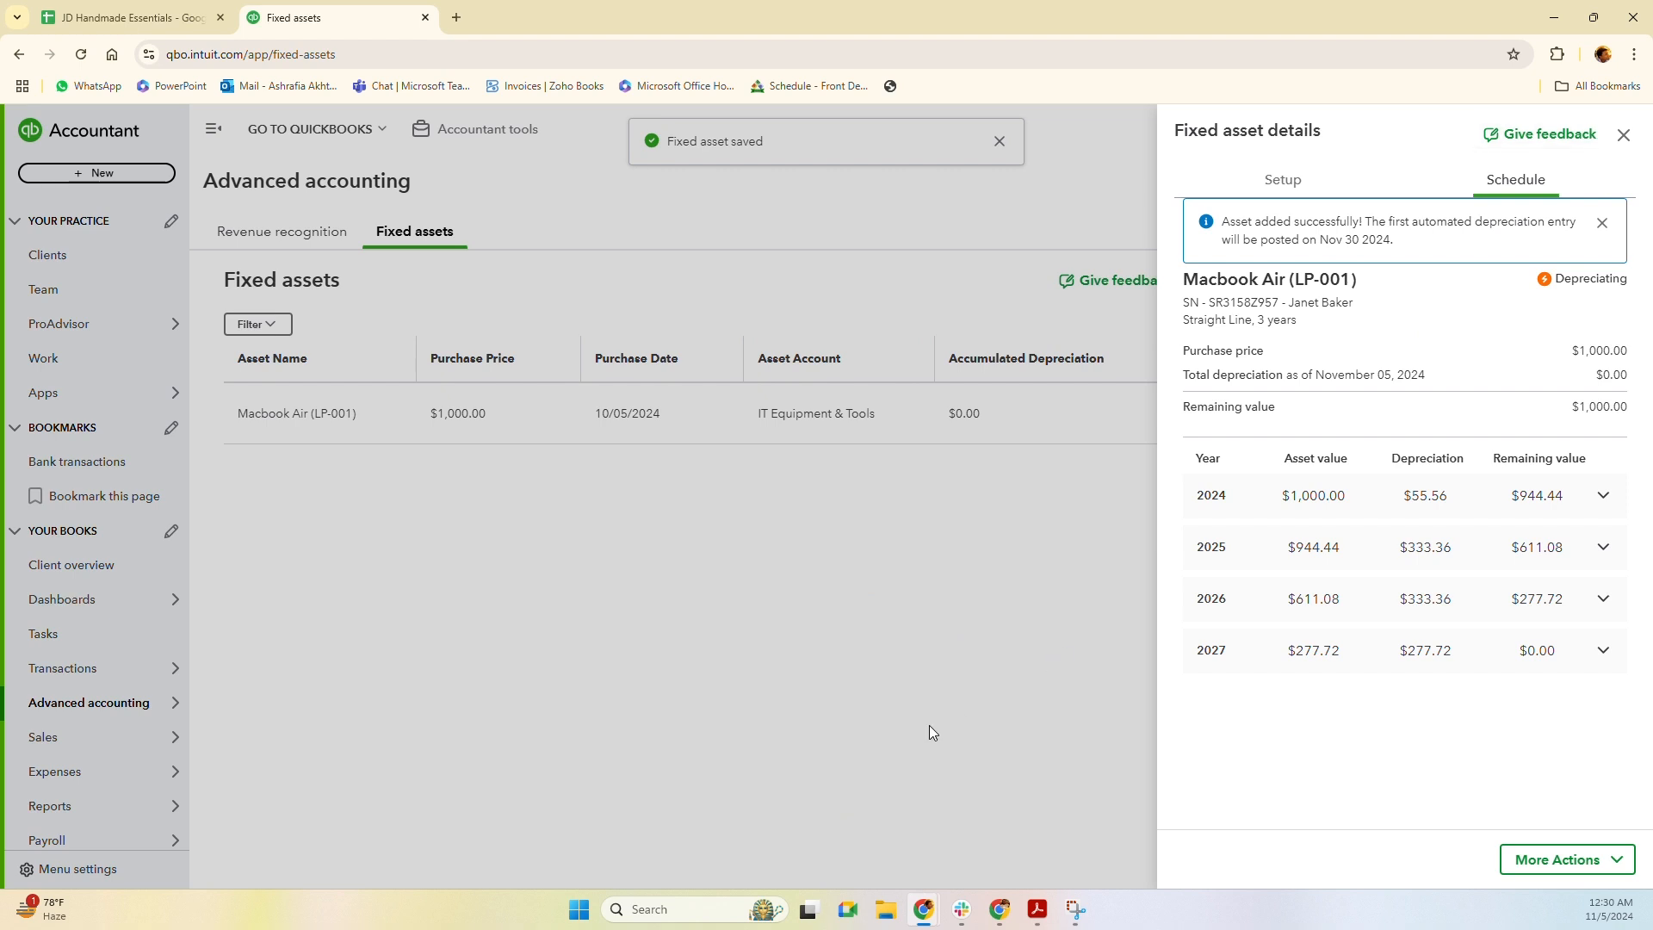
{"action": "left_click", "coordinate": [860, 634]}
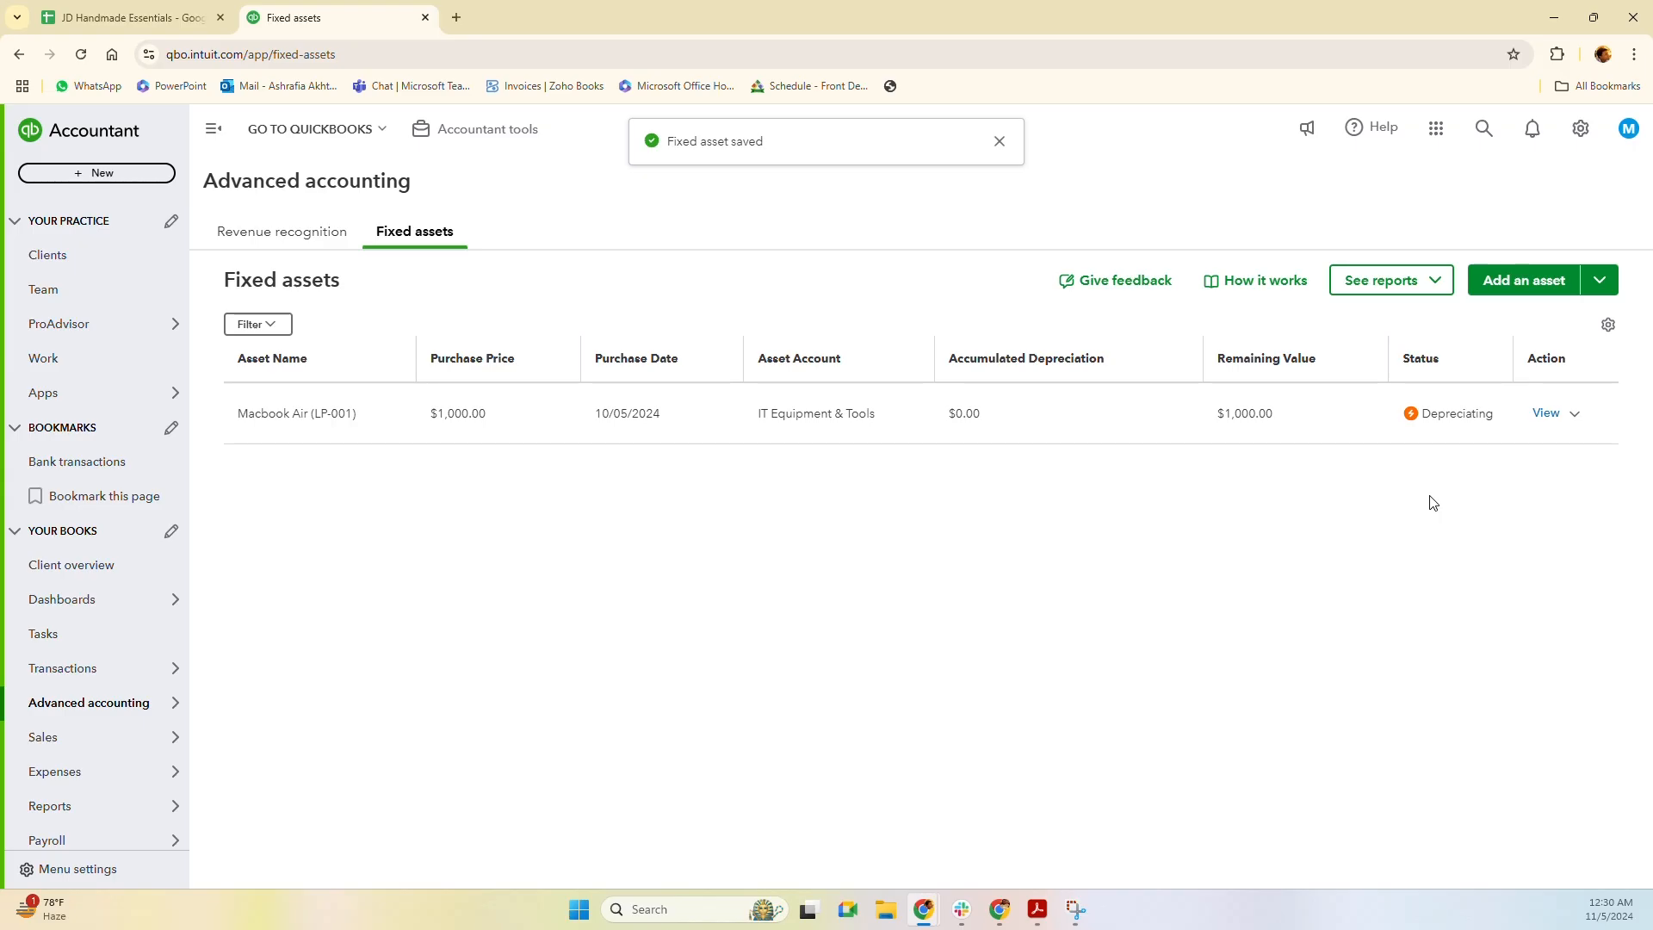
Duplicate the LP-001 asset and rename the copy 'Macbook Air (LP-002)'.
{"action": "left_click", "coordinate": [1581, 418]}
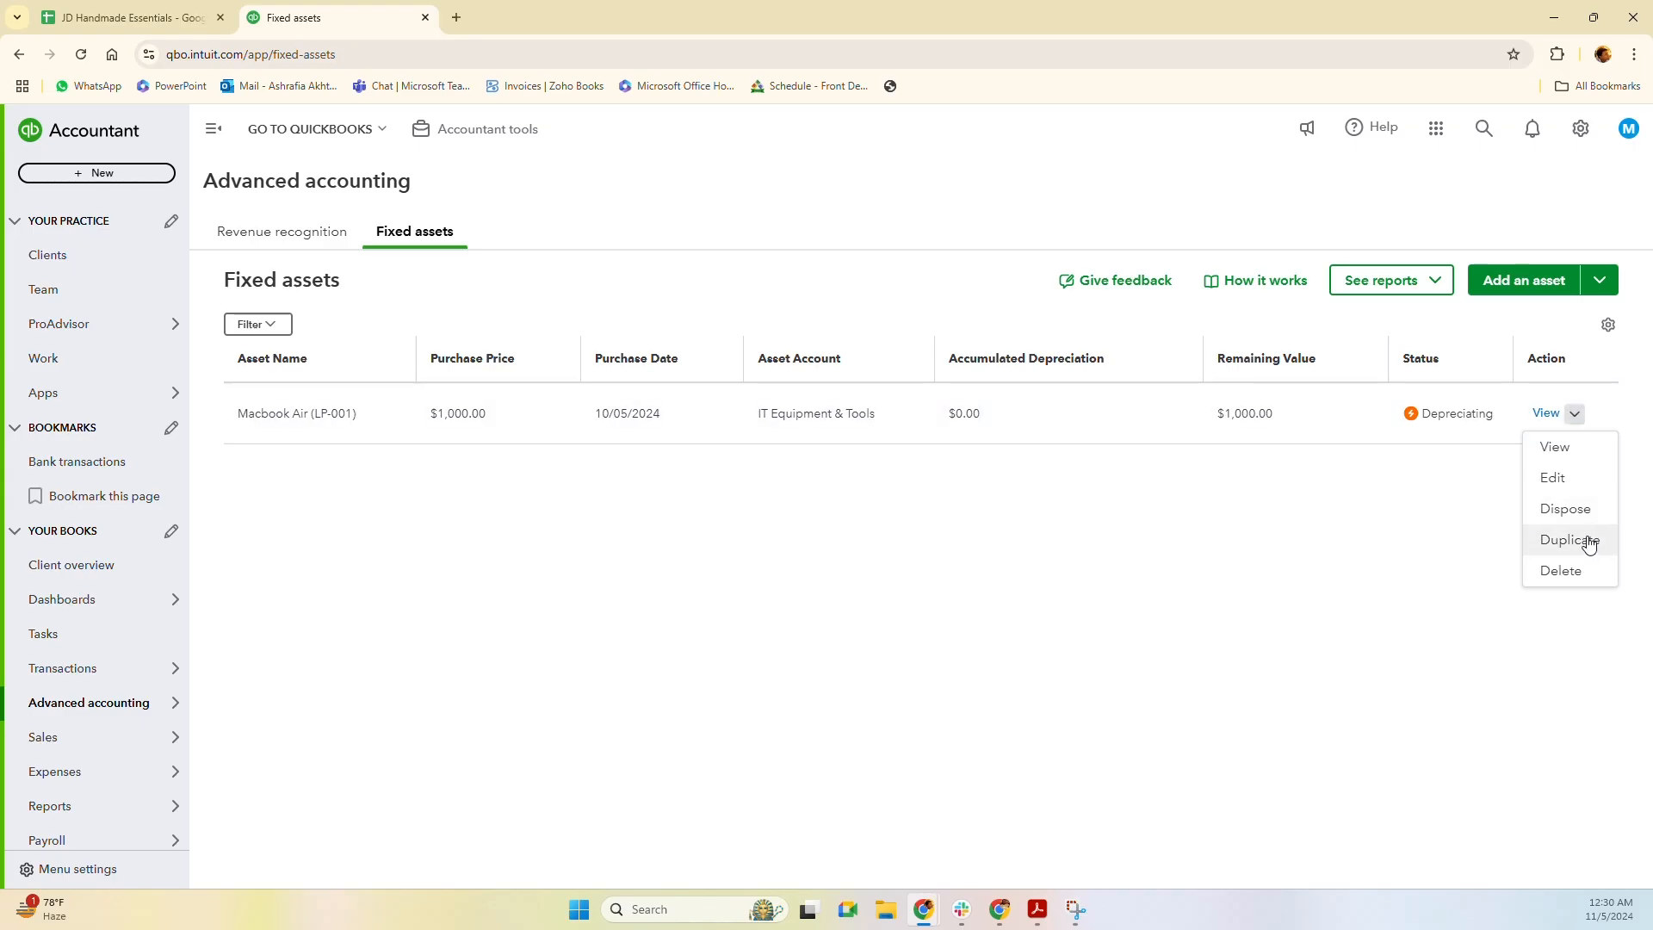
{"action": "left_click", "coordinate": [1584, 539]}
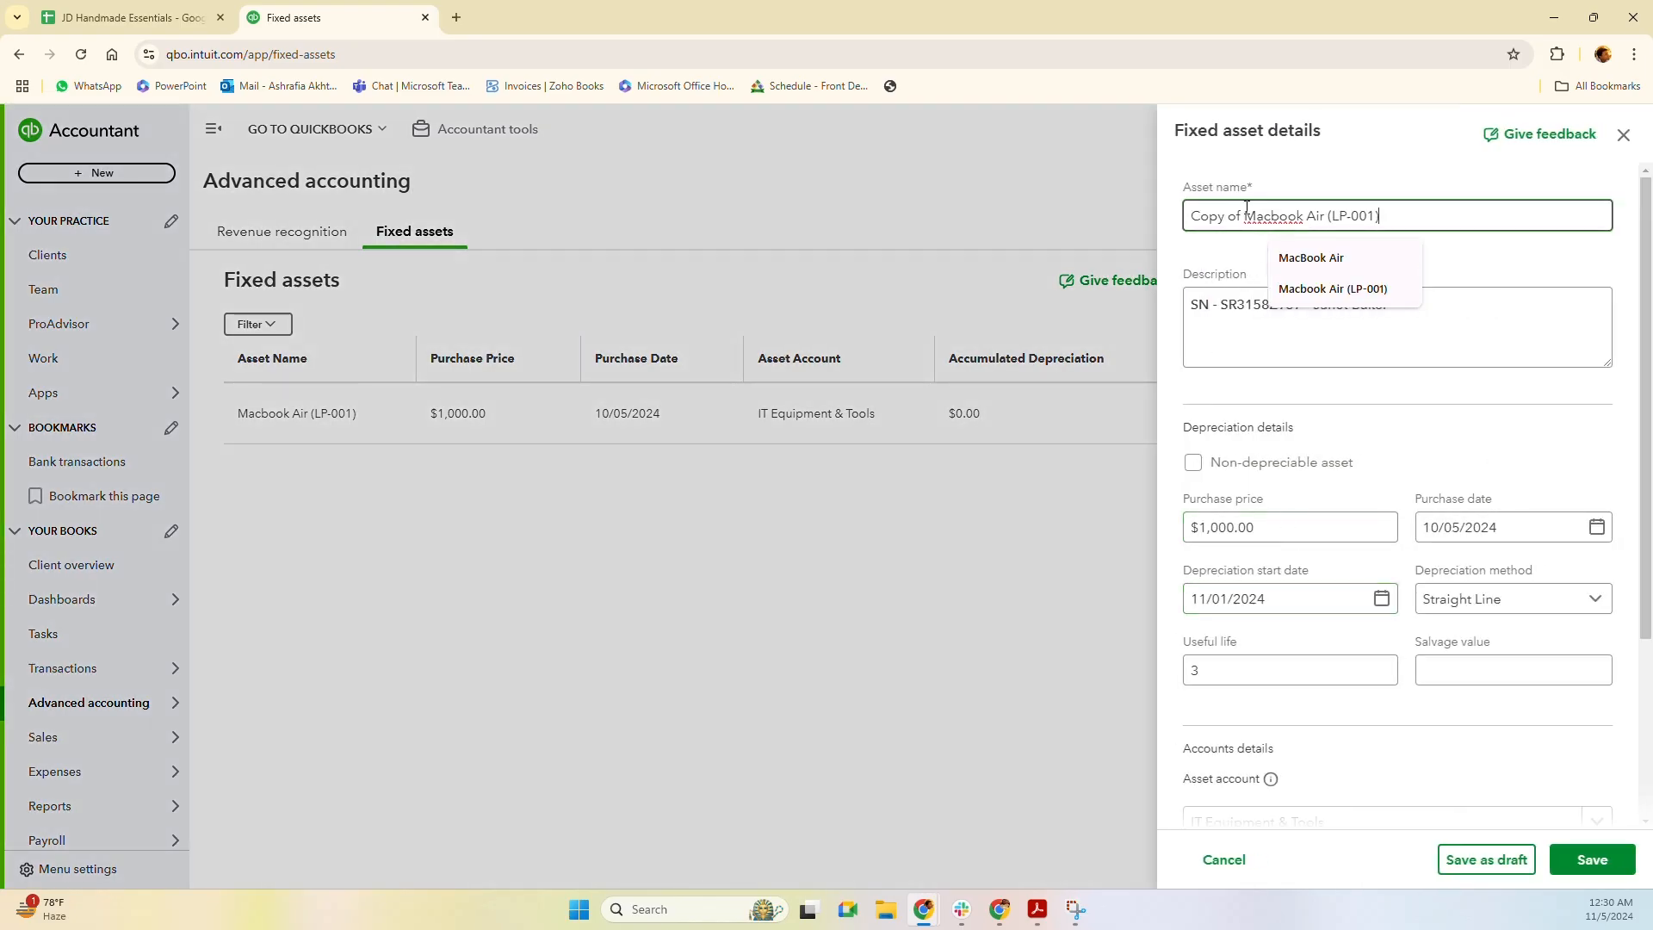
{"action": "left_click_drag", "start_coordinate": [1244, 216], "coordinate": [1129, 218]}
{"action": "key", "text": "BackSpace"}
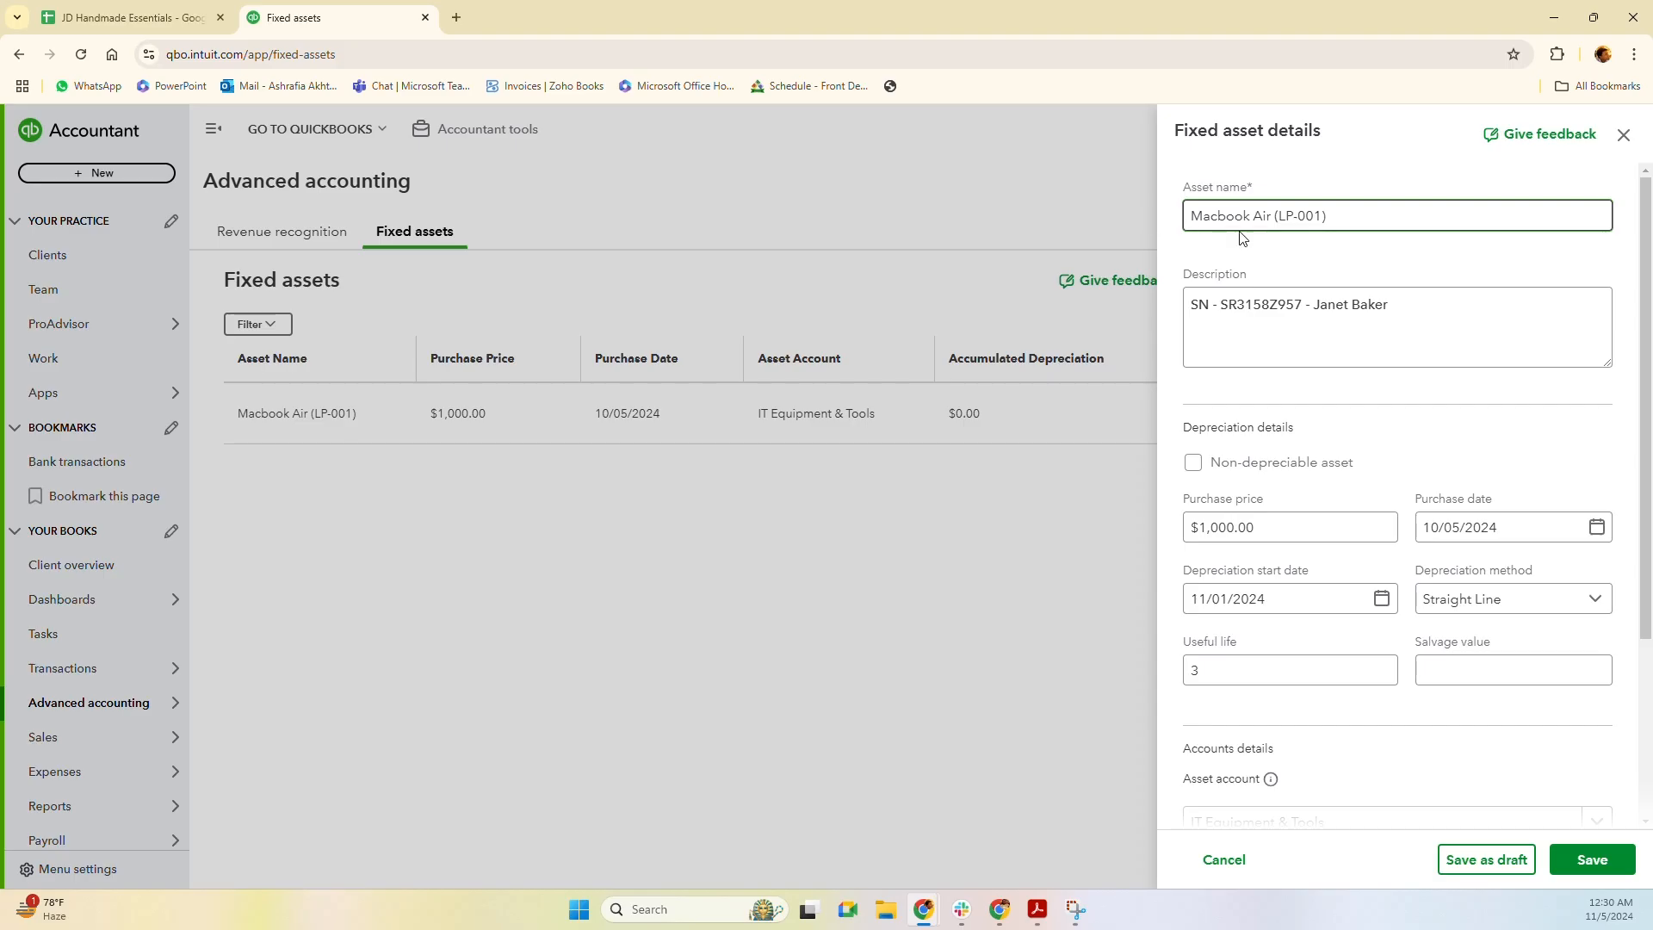
{"action": "left_click", "coordinate": [1309, 217]}
{"action": "type", "text": "2"}
Replace the assigned employee's name in the description with another employee's, then save the asset.
{"action": "left_click", "coordinate": [1363, 321]}
{"action": "left_click_drag", "start_coordinate": [1317, 308], "coordinate": [1562, 295]}
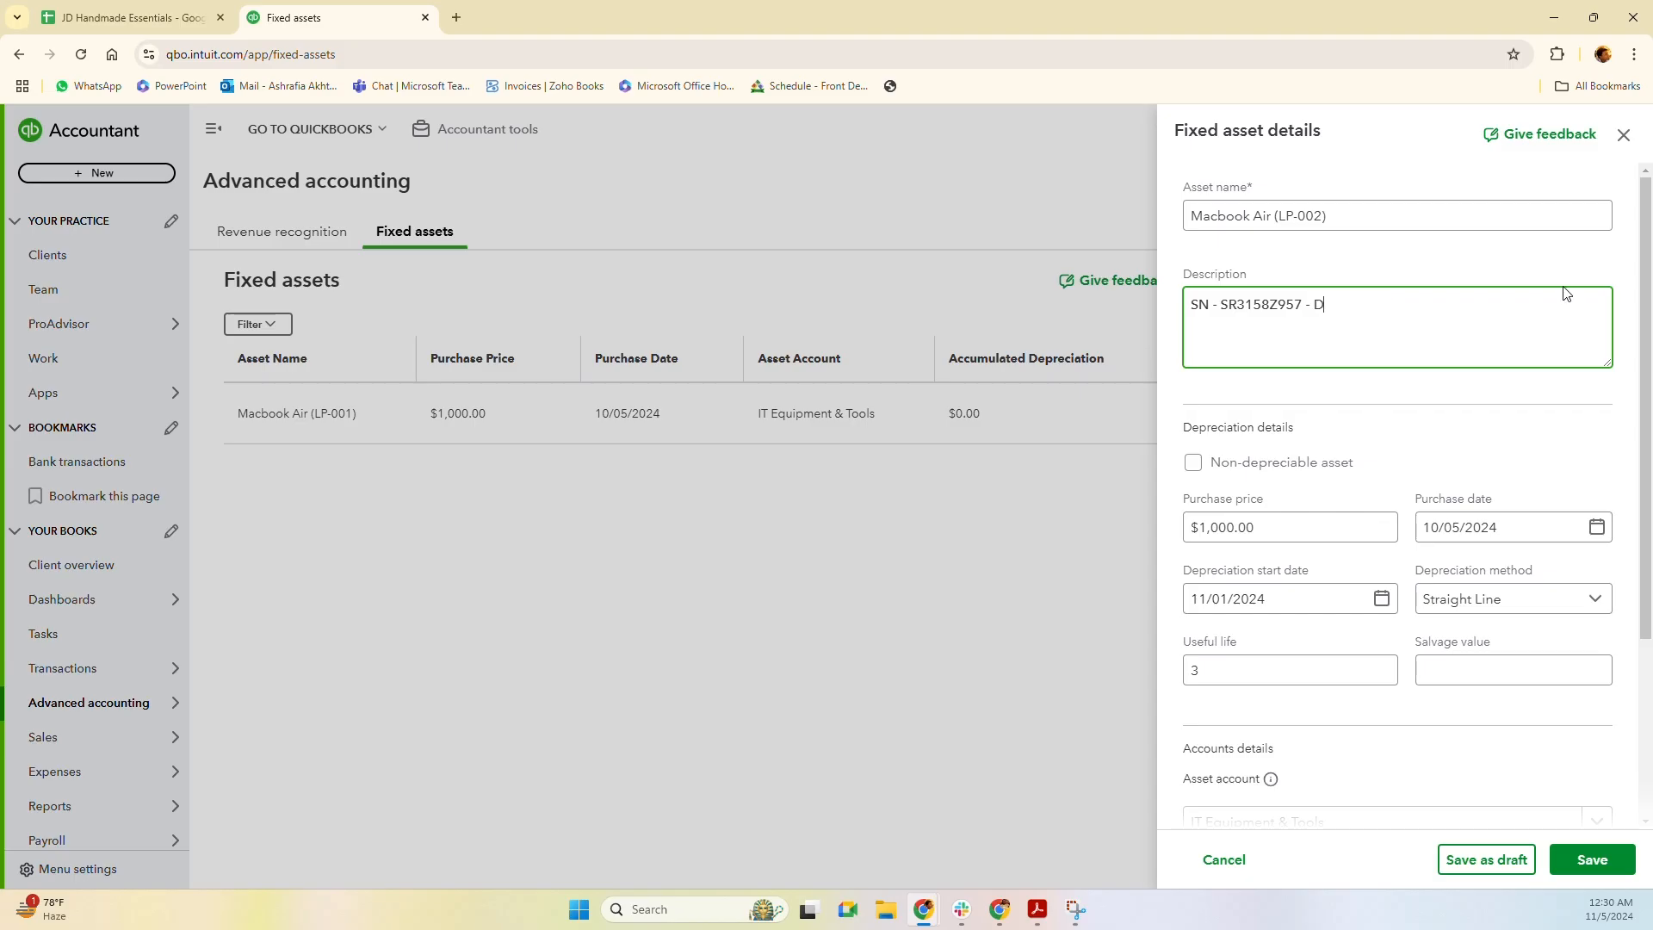
{"action": "scroll", "coordinate": [1373, 558], "scroll_direction": "down", "scroll_amount": 2}
{"action": "scroll", "coordinate": [1373, 558], "scroll_direction": "down", "scroll_amount": 1}
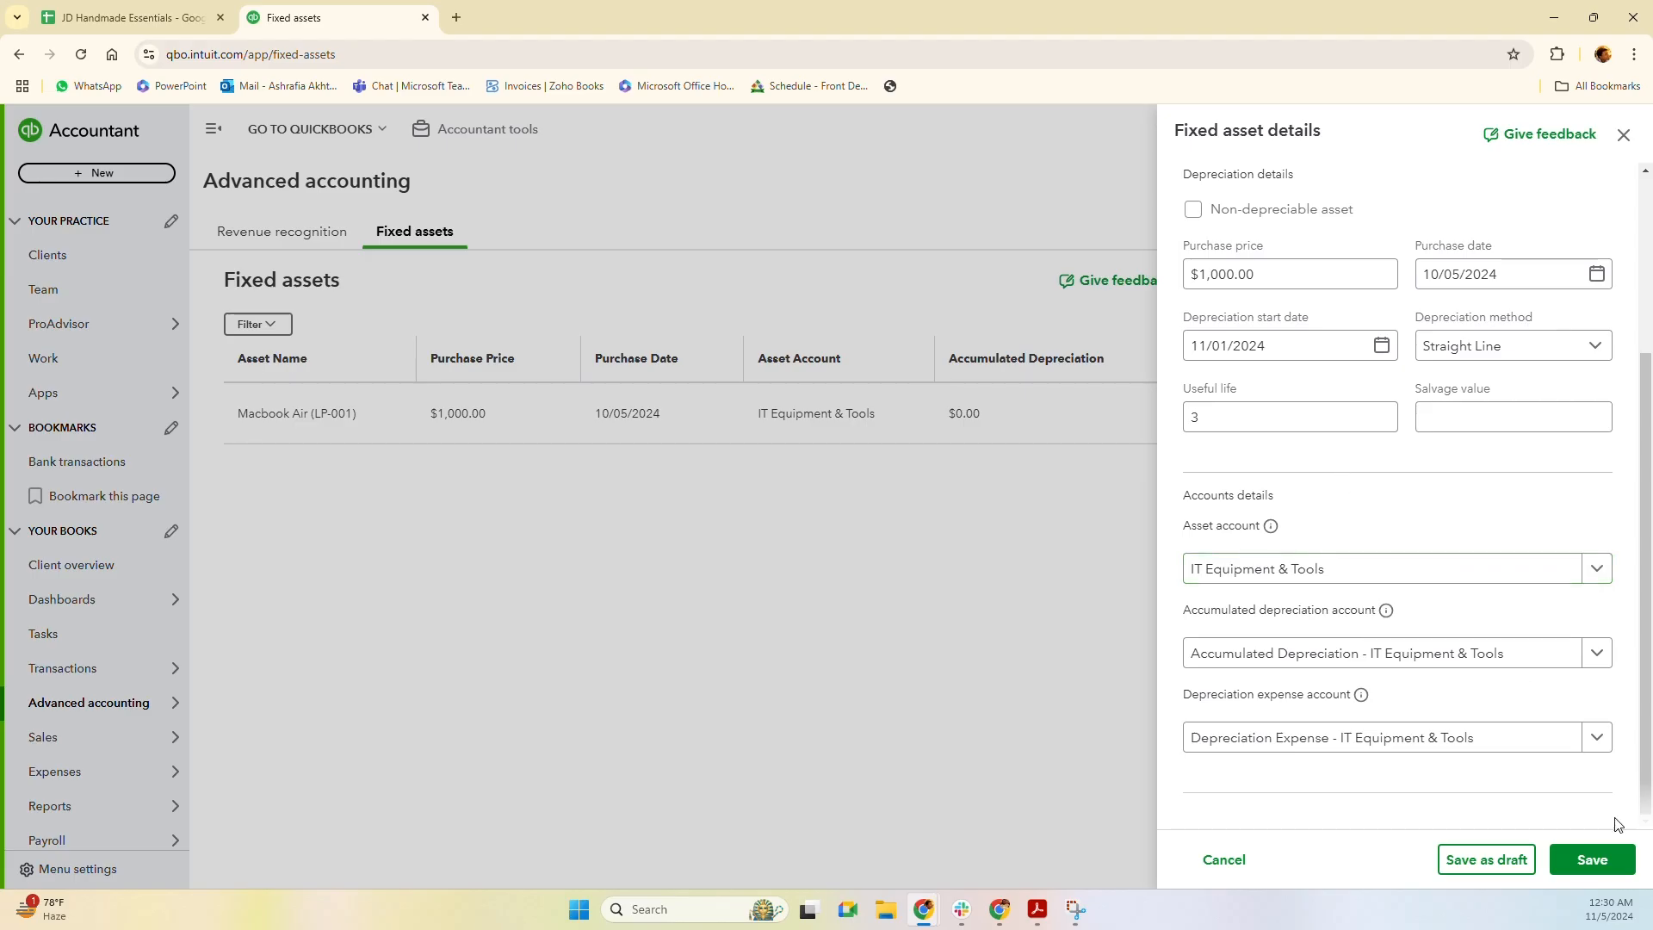
{"action": "left_click", "coordinate": [1601, 864]}
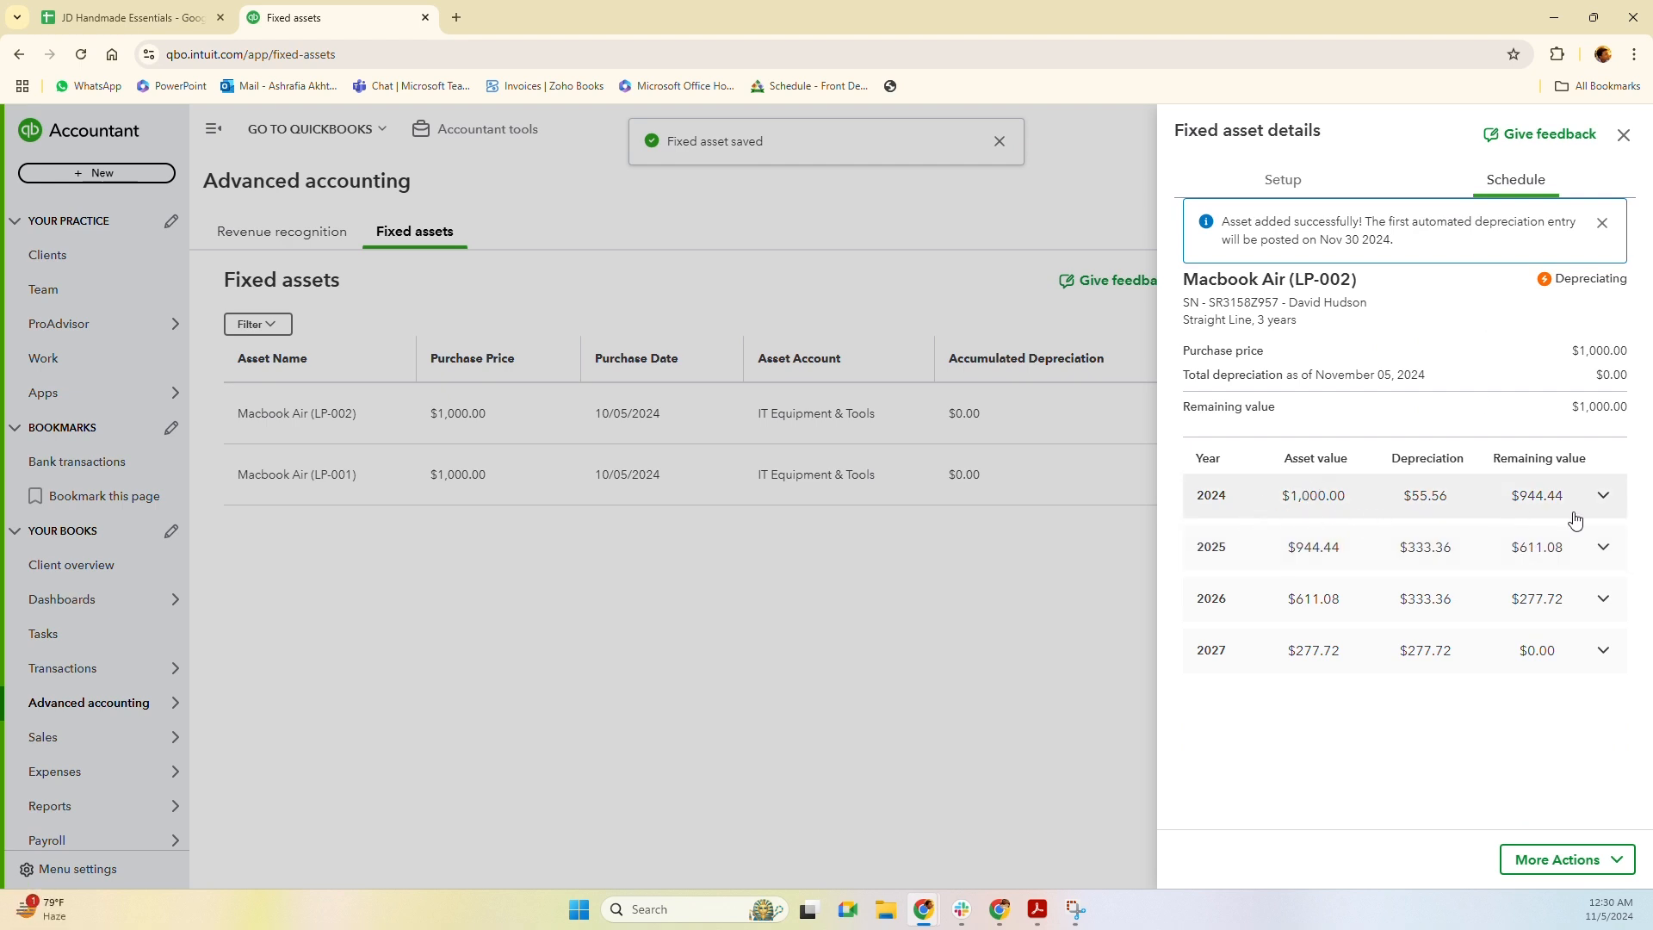
Expand LP-002's 2024, 2025, 2026 and 2027 monthly depreciation rows, then close the asset details panel.
{"action": "left_click", "coordinate": [1605, 503]}
{"action": "left_click", "coordinate": [1604, 499]}
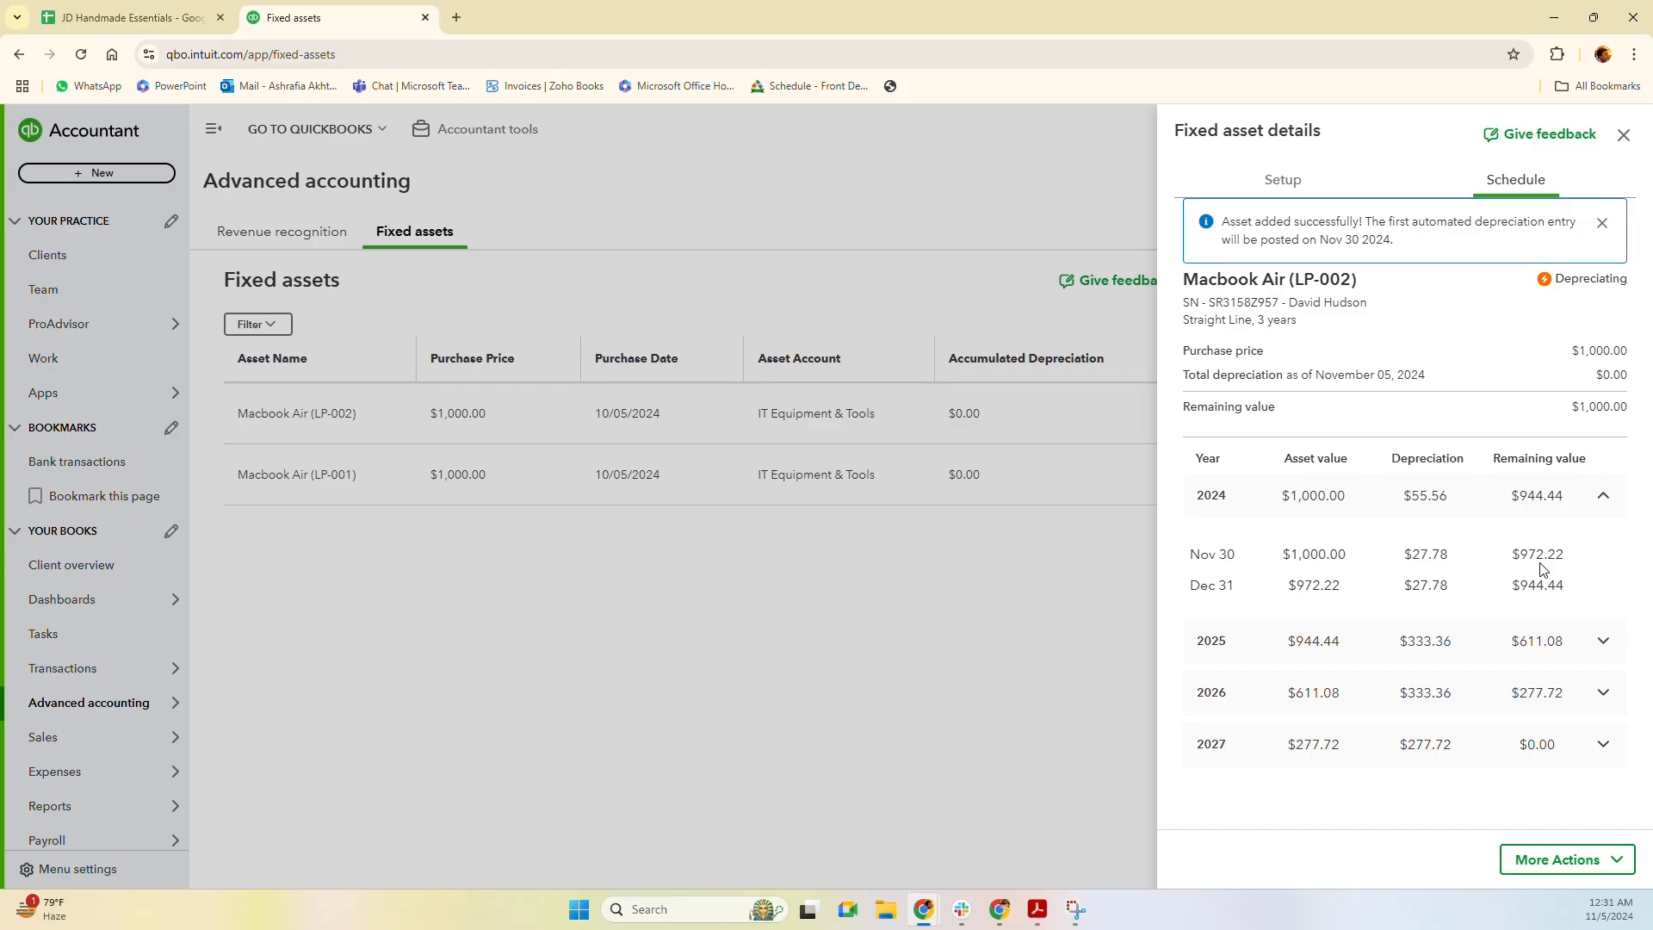
{"action": "left_click", "coordinate": [1604, 641]}
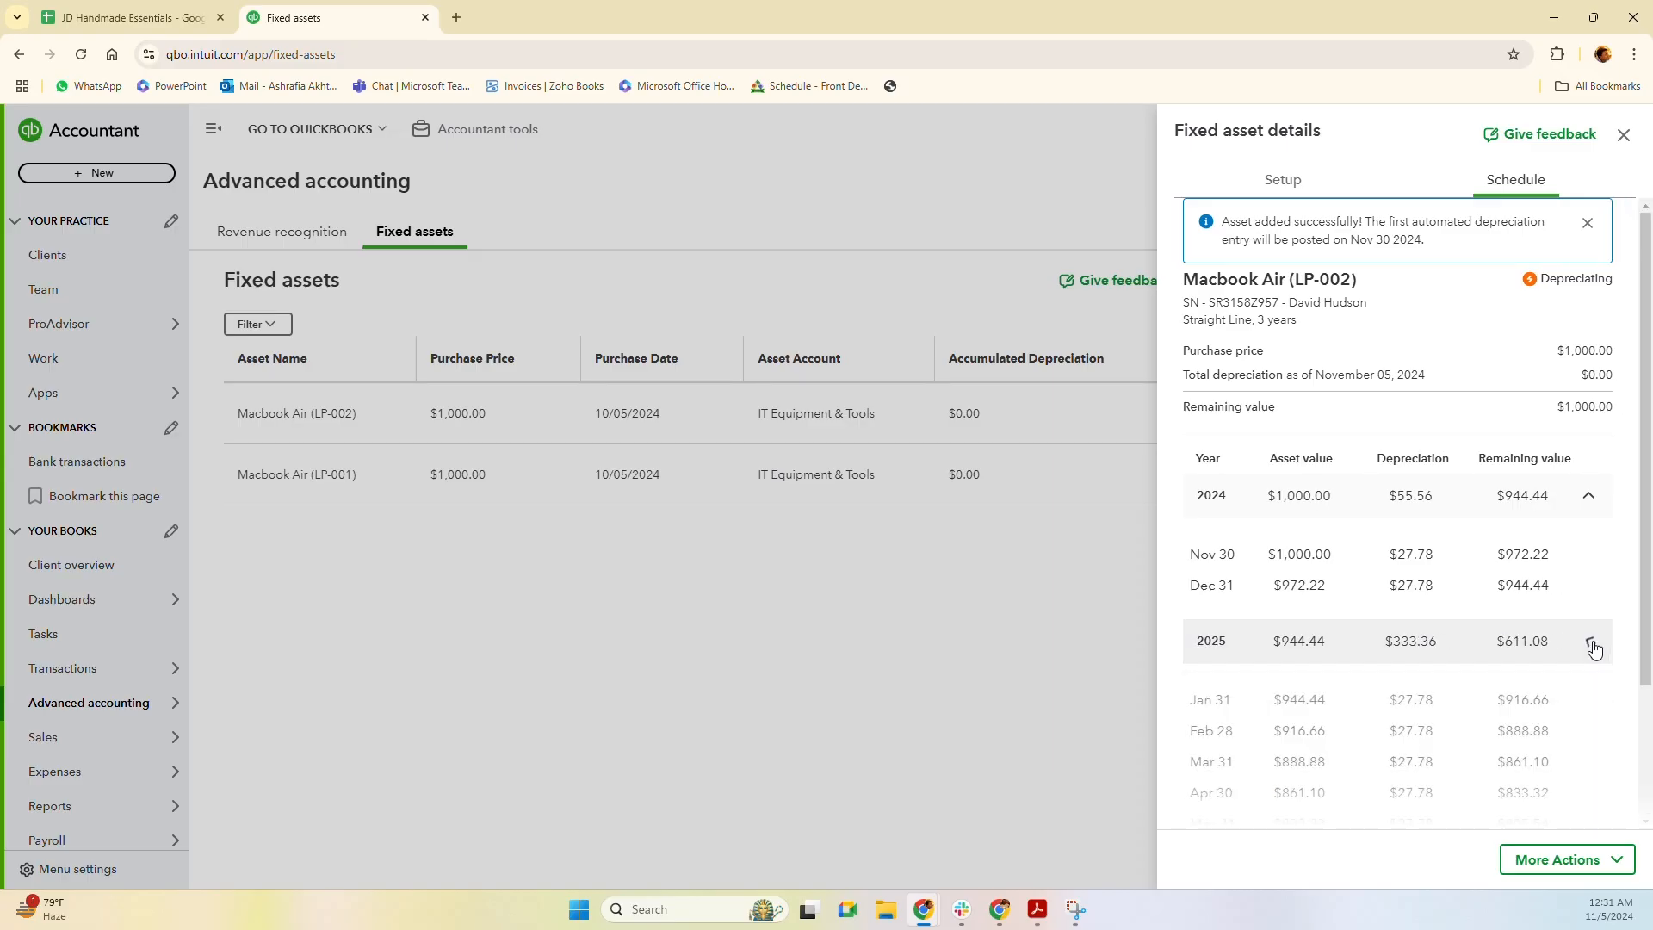
{"action": "scroll", "coordinate": [1446, 580], "scroll_direction": "down", "scroll_amount": 5}
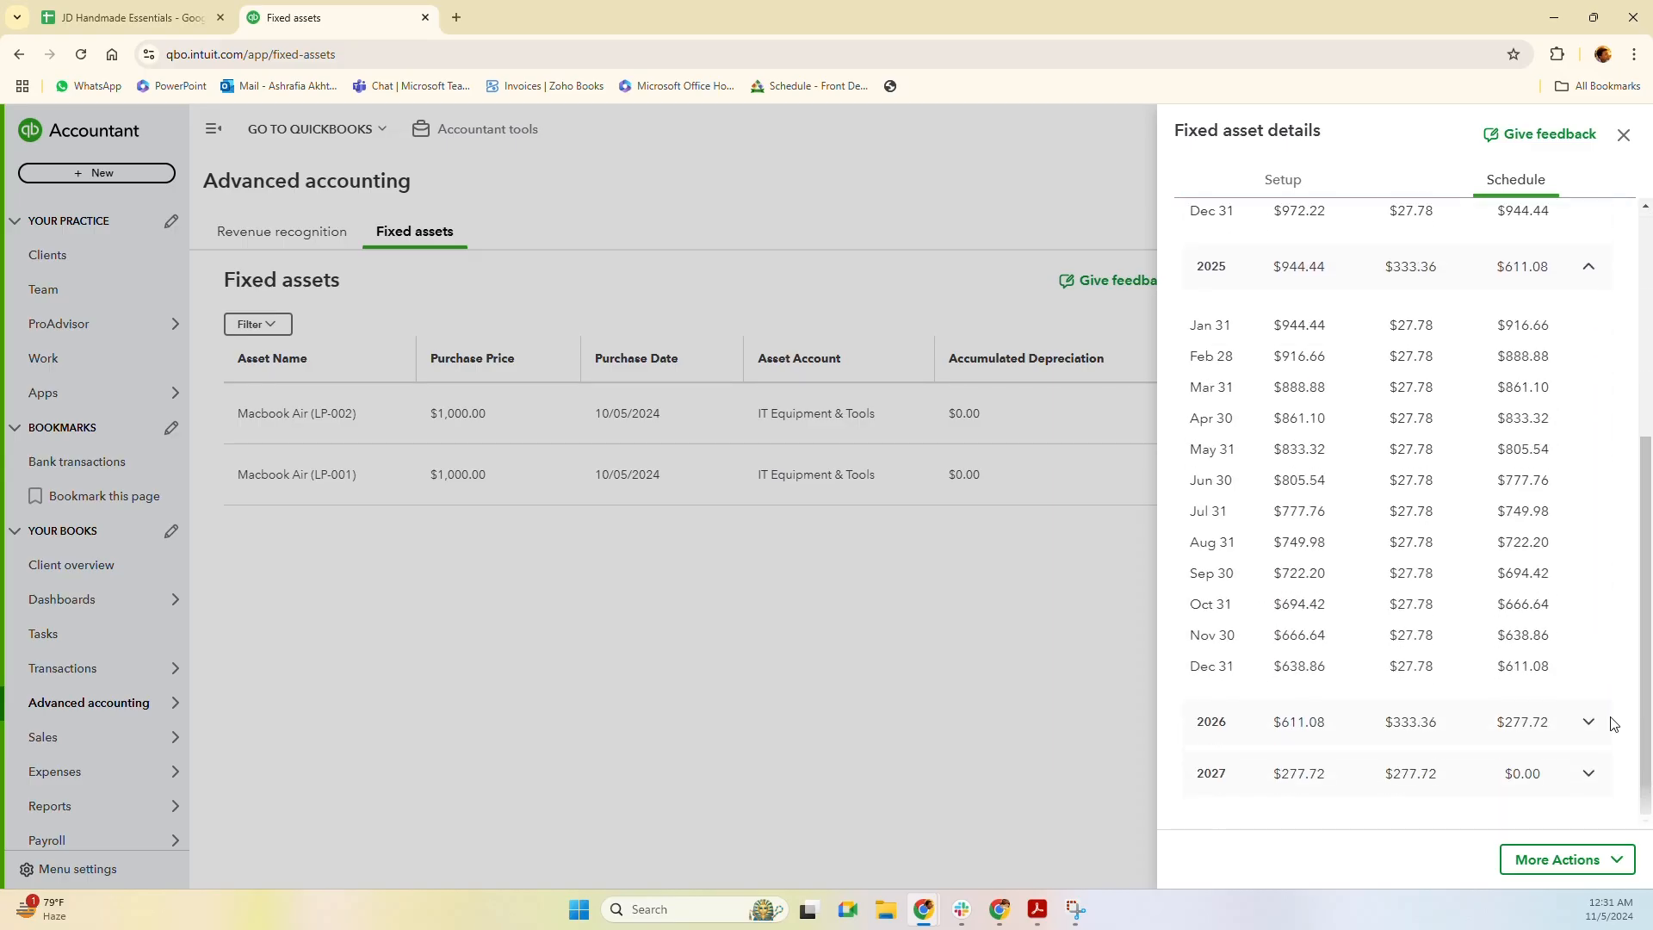
{"action": "left_click", "coordinate": [1589, 724]}
{"action": "scroll", "coordinate": [1516, 689], "scroll_direction": "down", "scroll_amount": 5}
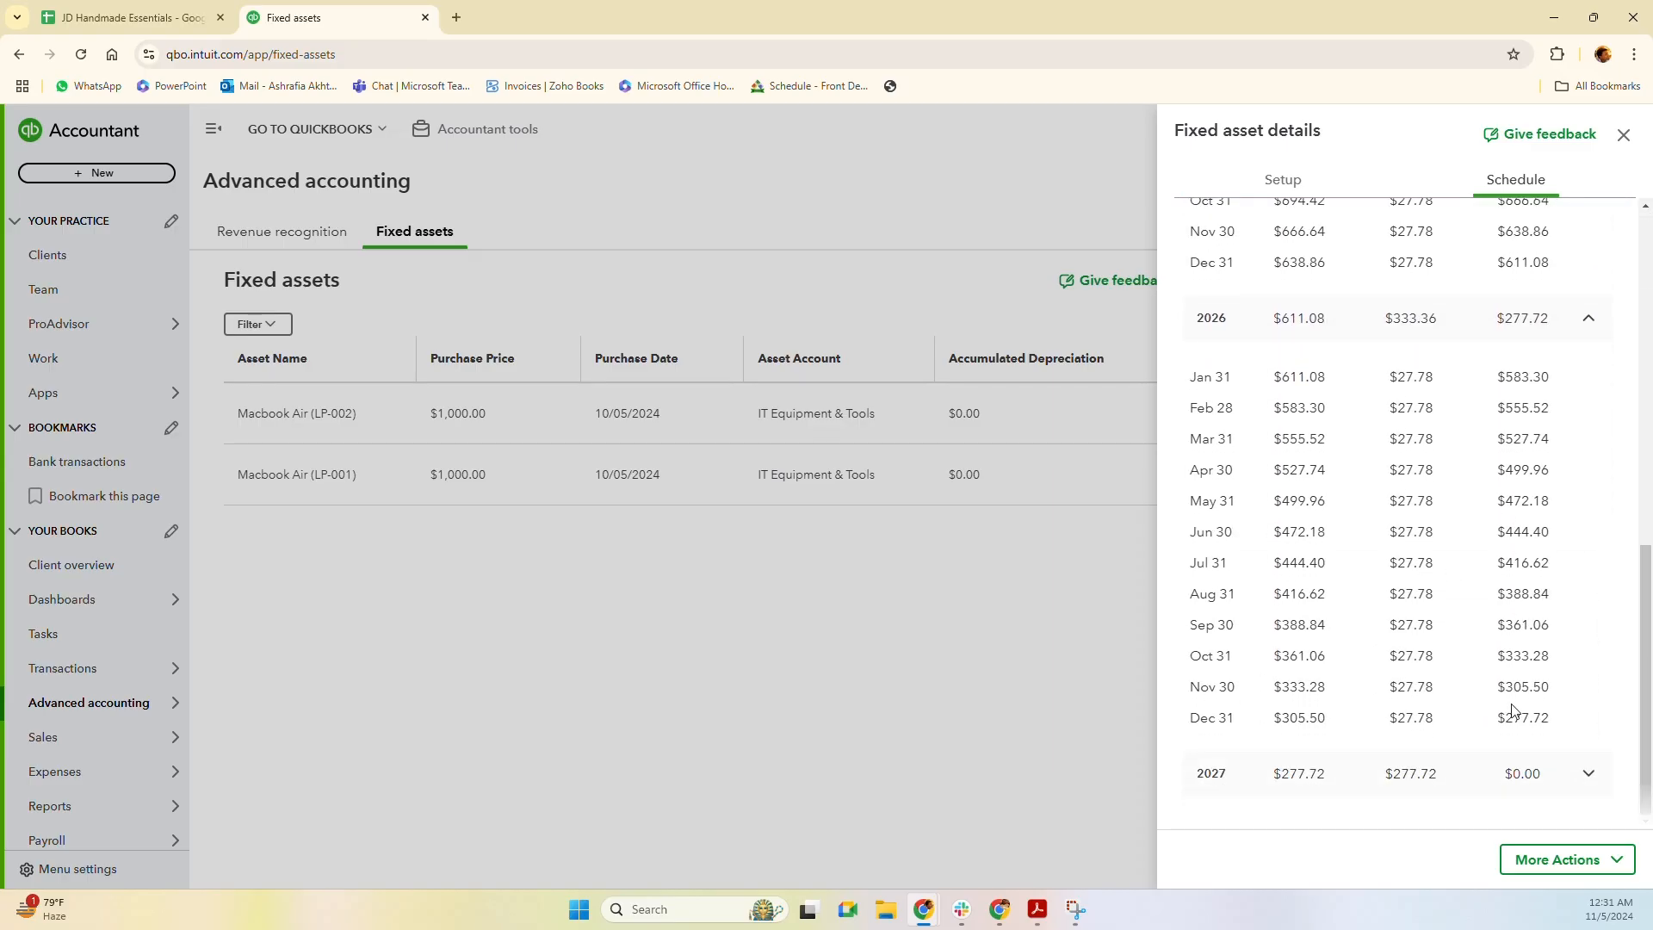
{"action": "left_click", "coordinate": [1589, 773]}
{"action": "scroll", "coordinate": [1358, 600], "scroll_direction": "down", "scroll_amount": 4}
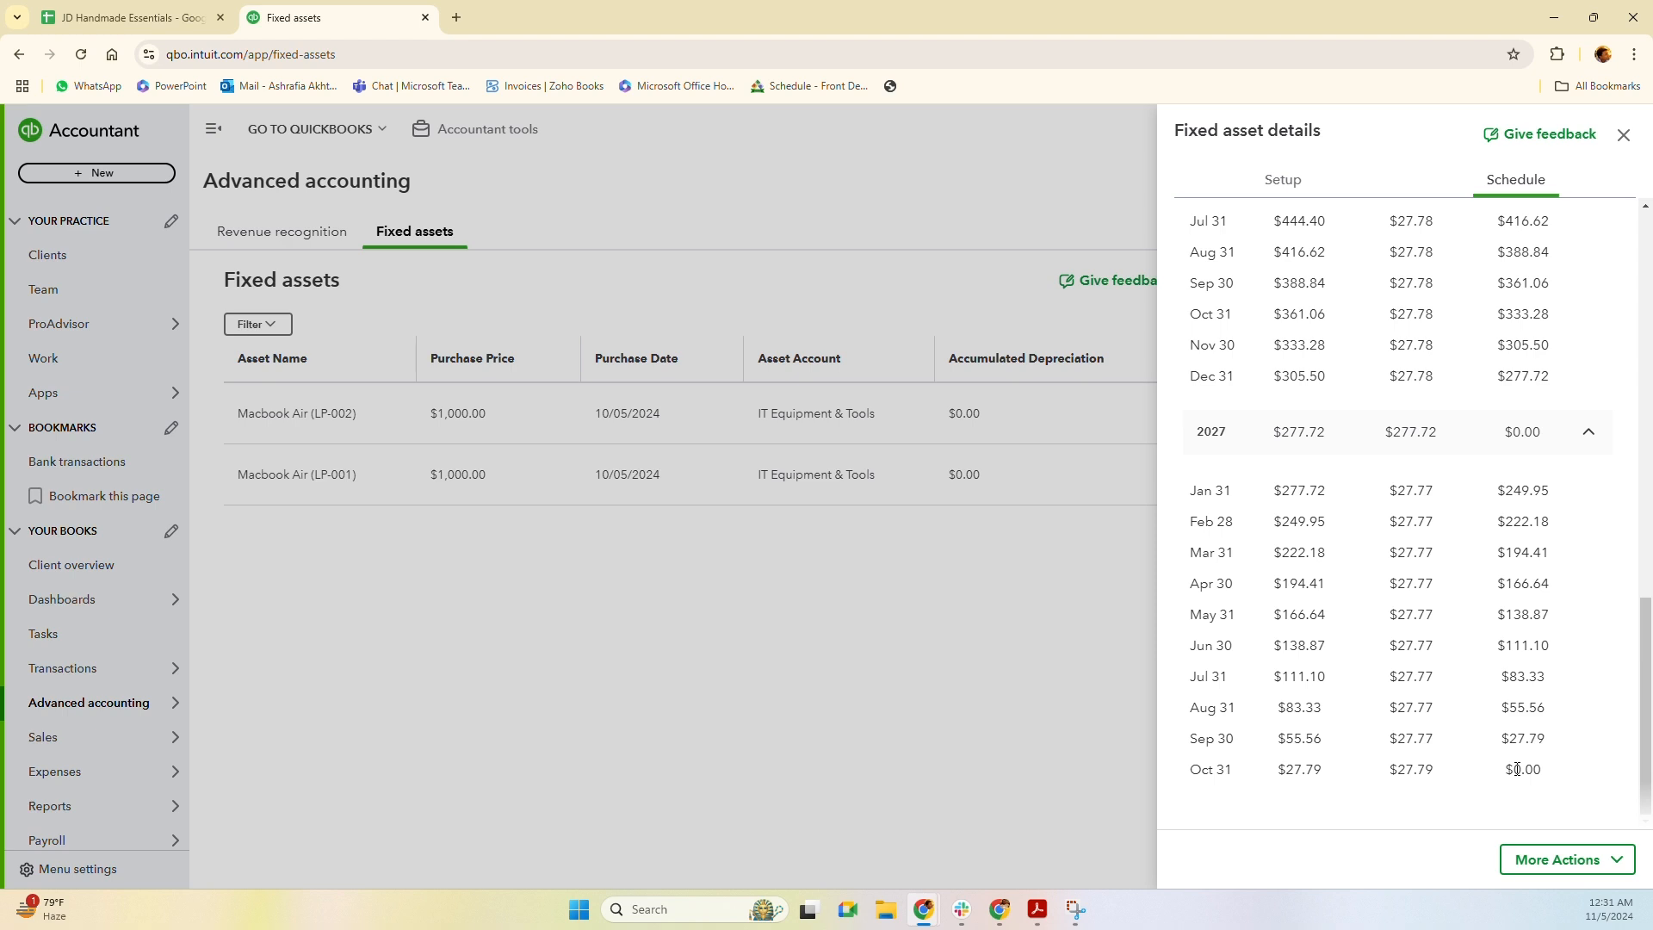
{"action": "left_click", "coordinate": [489, 658]}
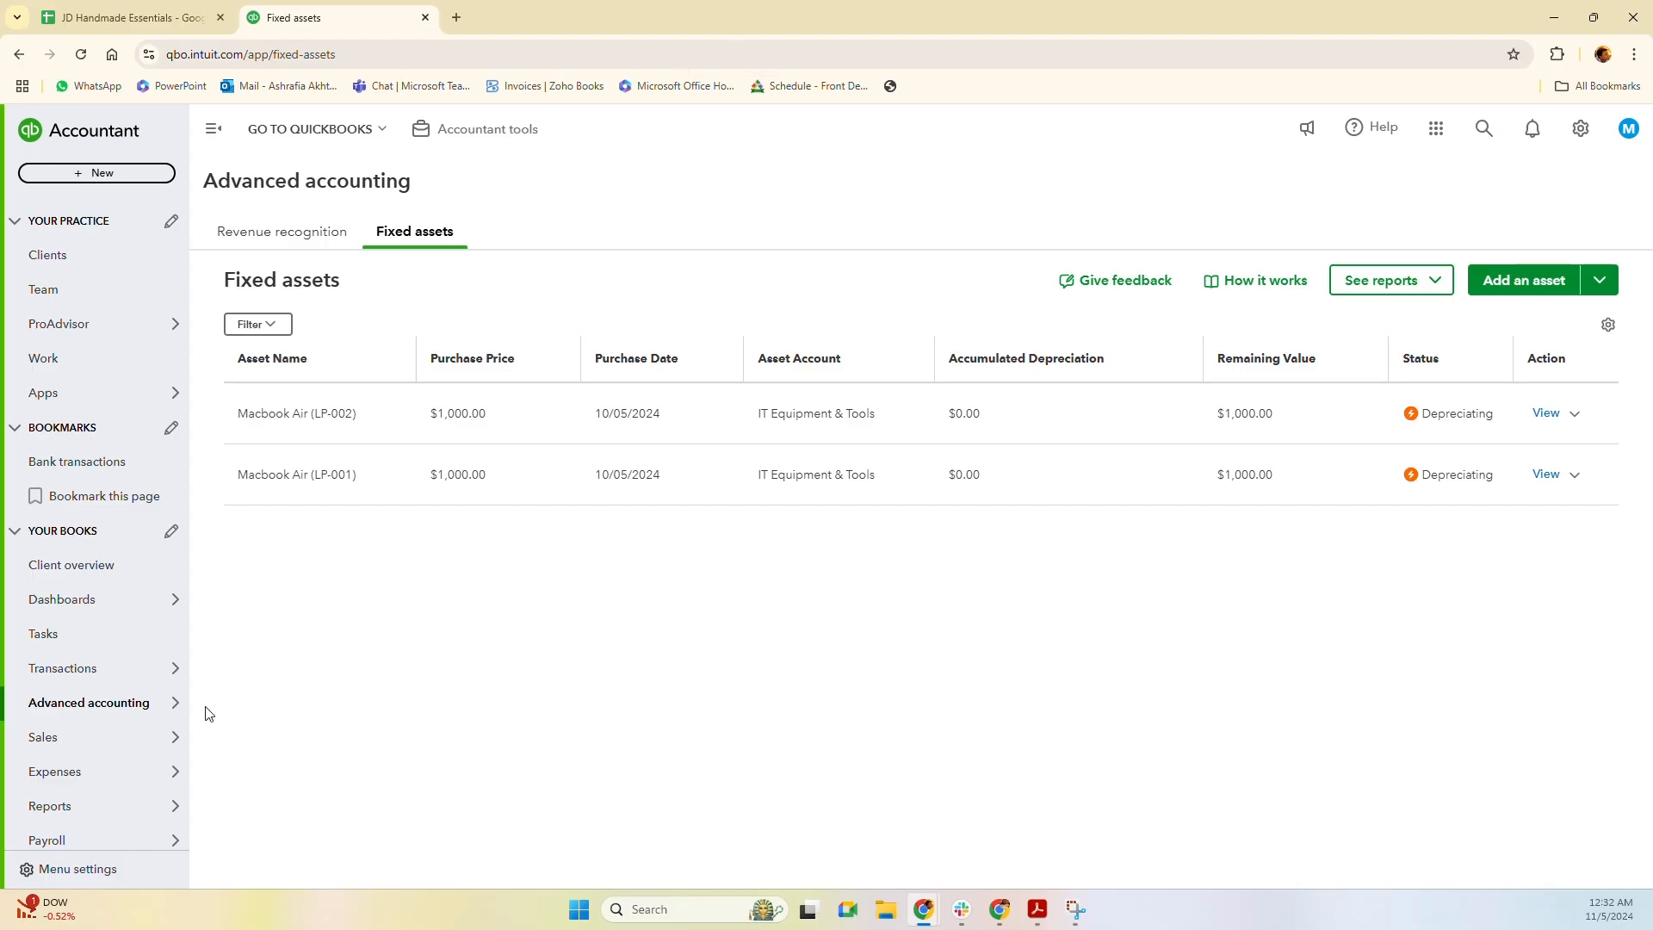
Open Reports and browse the Custom, Management and Spreadsheet Sync tabs before returning to Standard.
{"action": "mouse_move", "coordinate": [76, 814]}
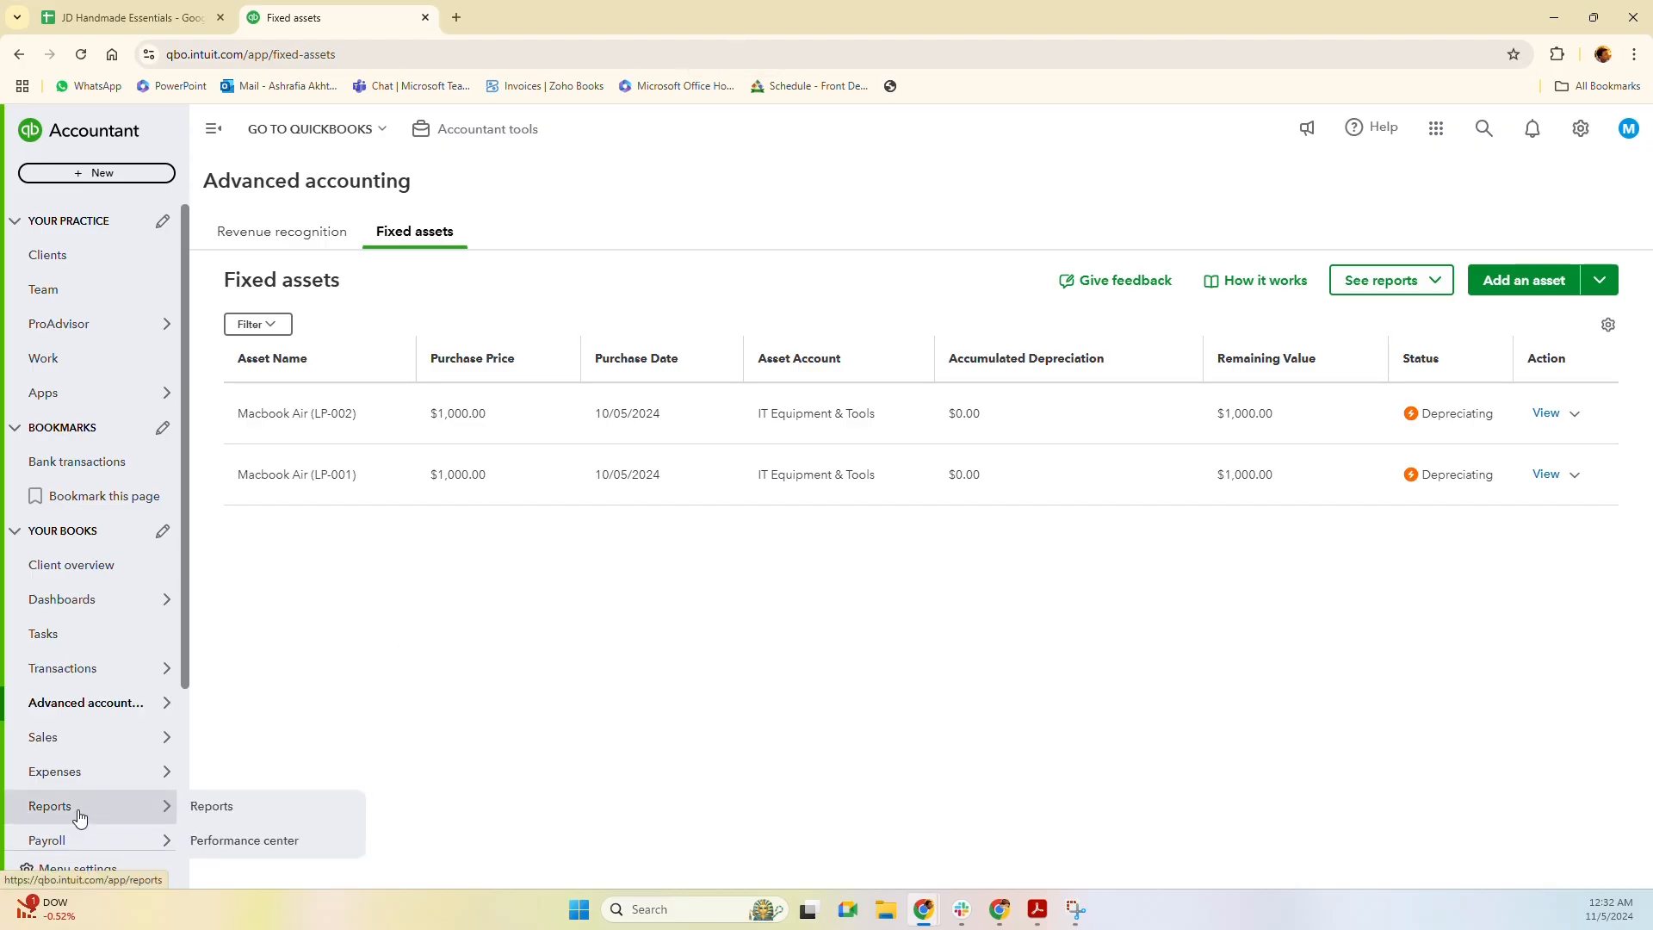
{"action": "left_click", "coordinate": [211, 806]}
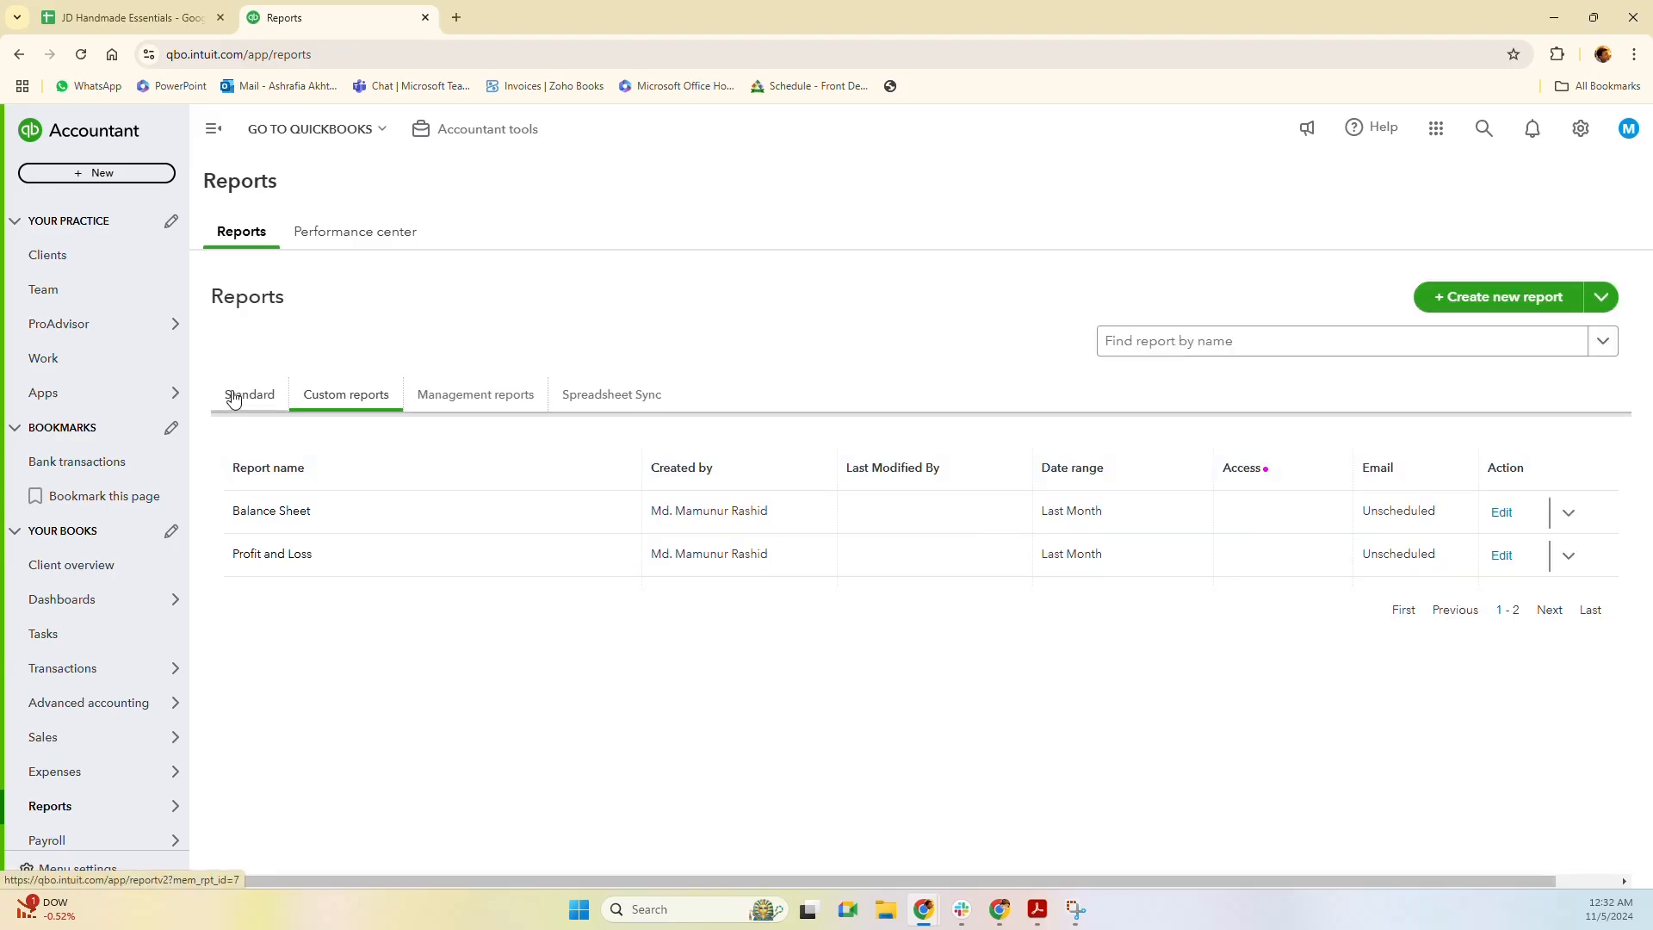
{"action": "left_click", "coordinate": [244, 398]}
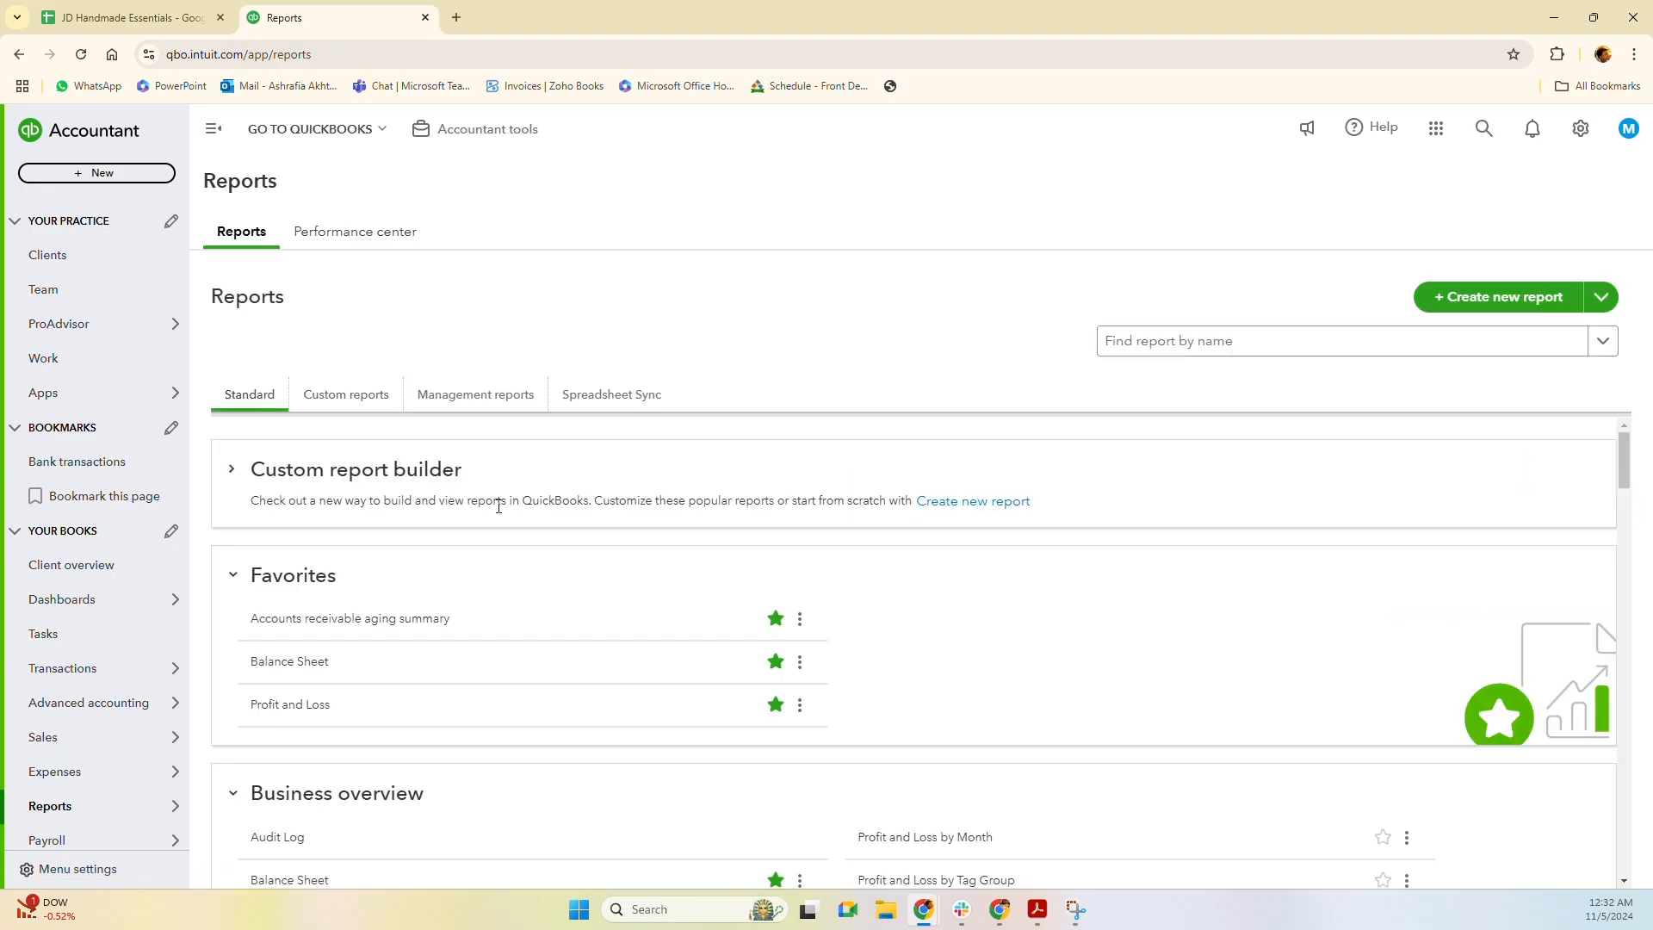
{"action": "left_click", "coordinate": [386, 410]}
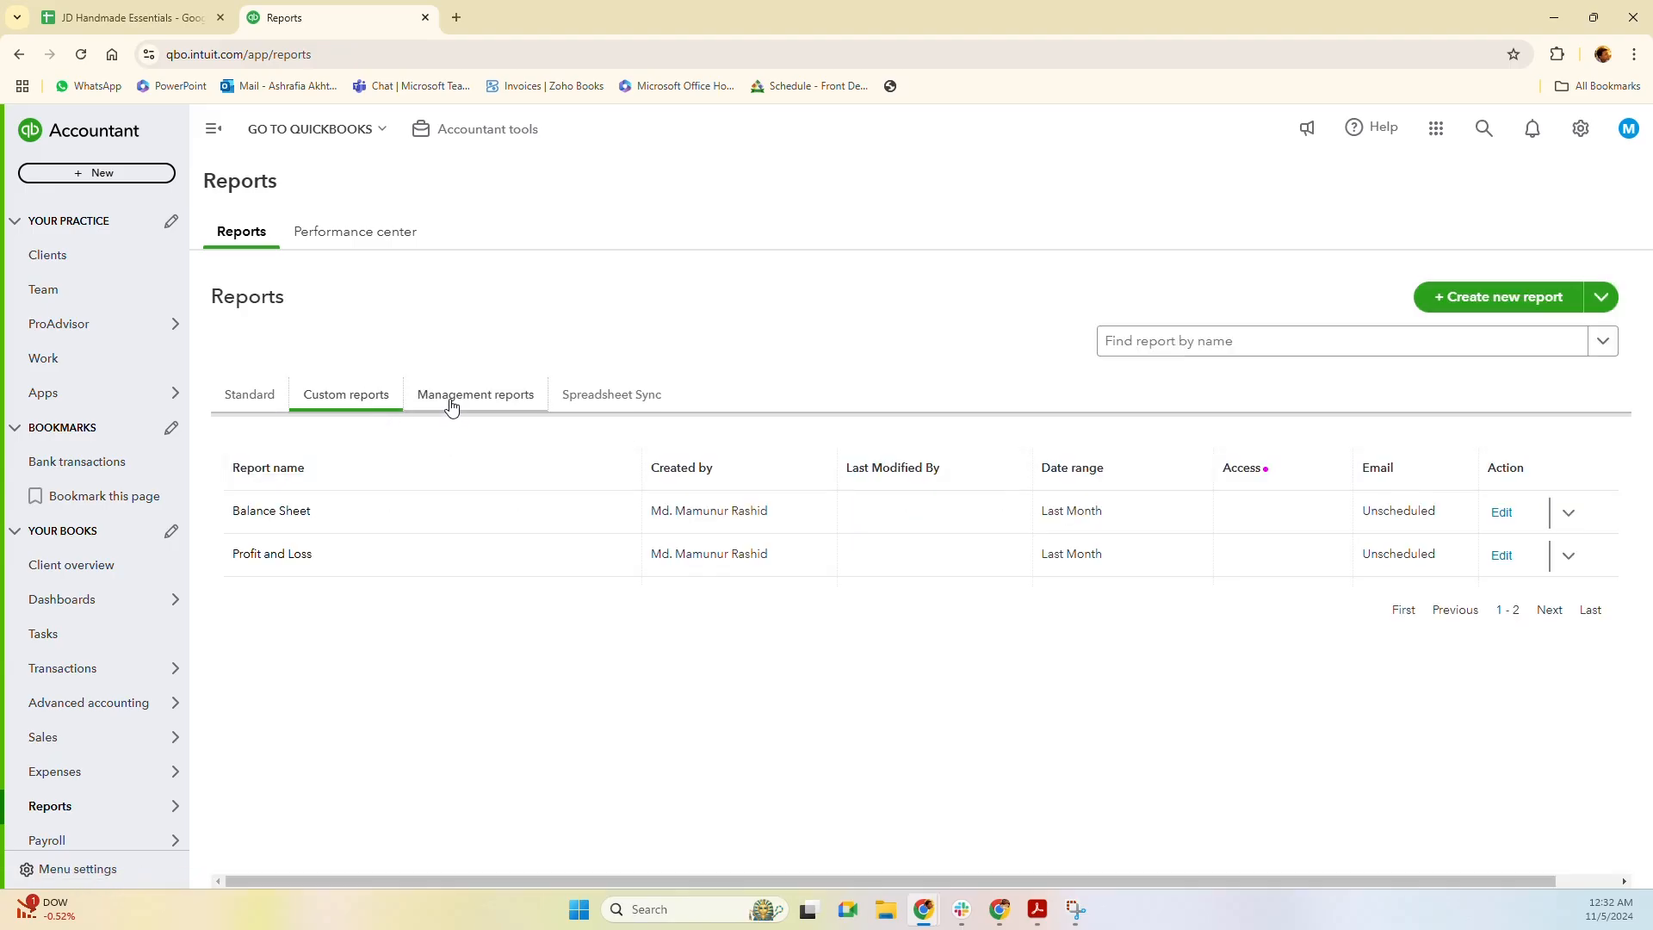
{"action": "left_click", "coordinate": [457, 401]}
{"action": "left_click", "coordinate": [635, 412]}
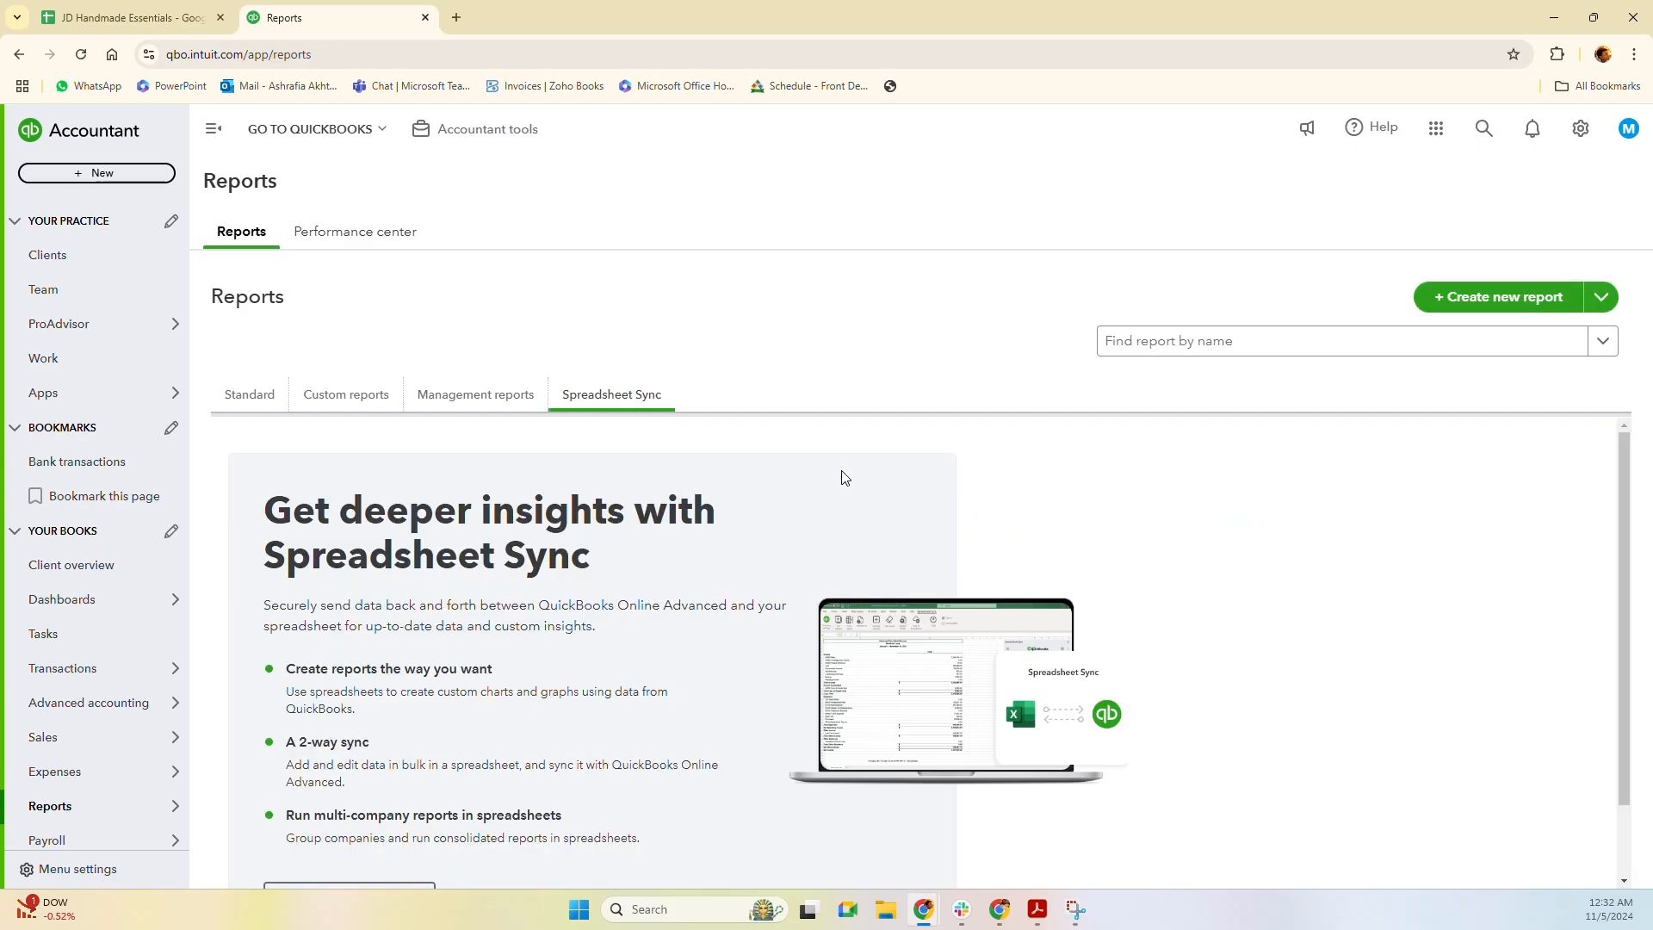
{"action": "left_click", "coordinate": [260, 400]}
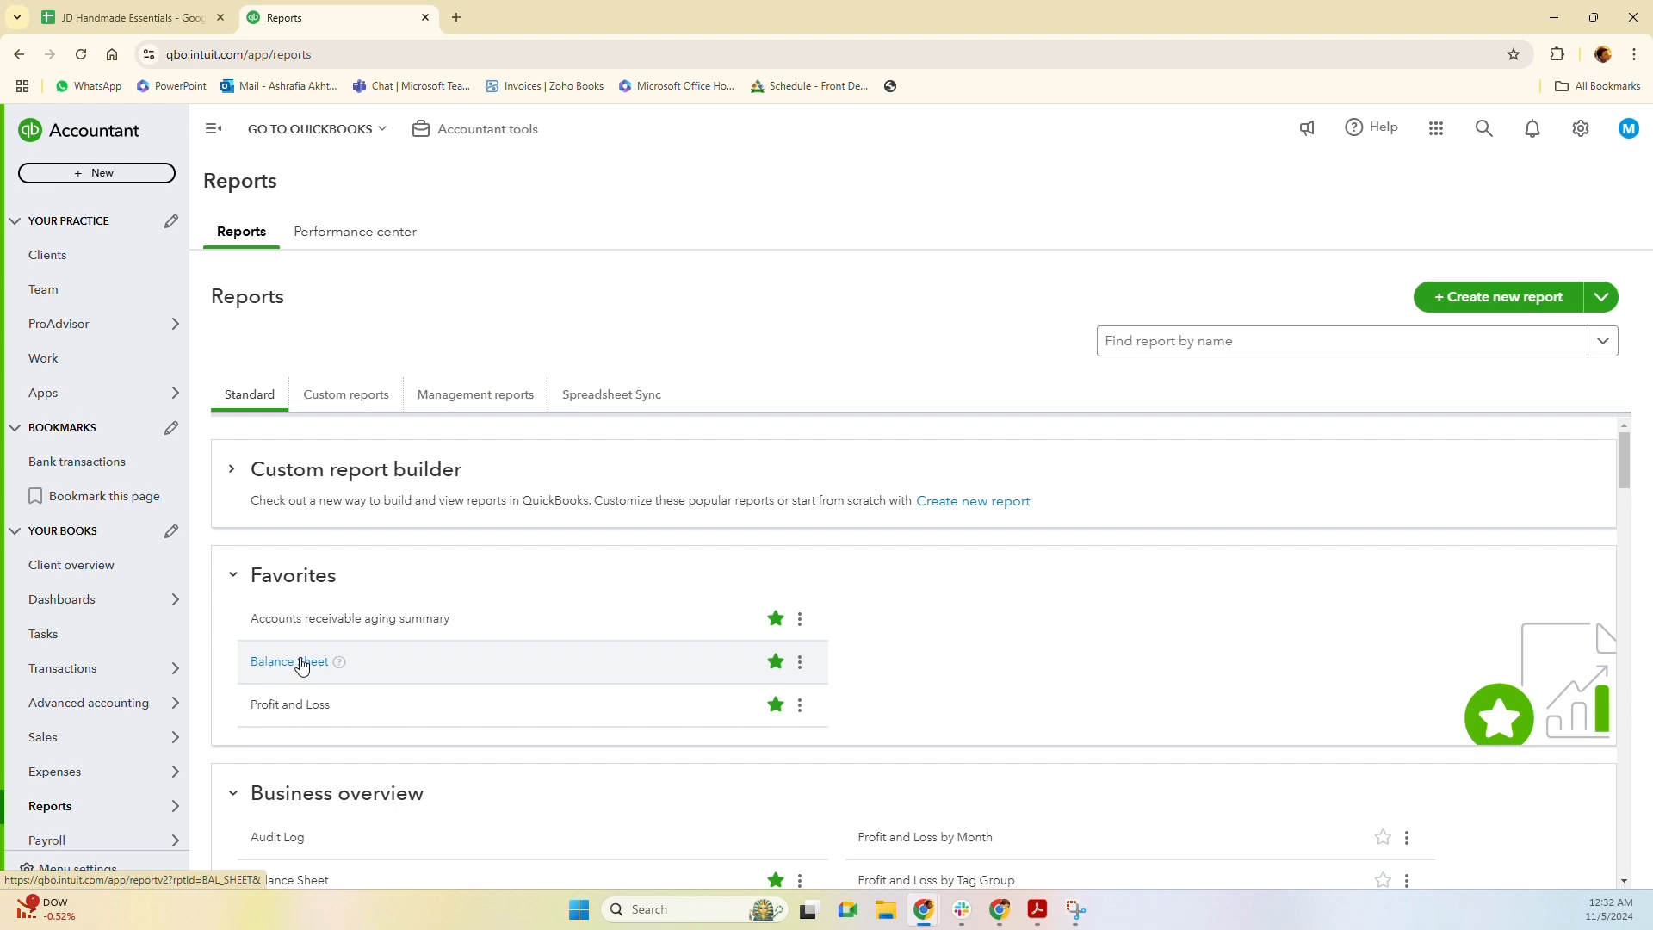
Open the Profit and Loss favourite and scroll to Total Cost of Goods Sold of $4,850.
{"action": "left_click", "coordinate": [304, 708]}
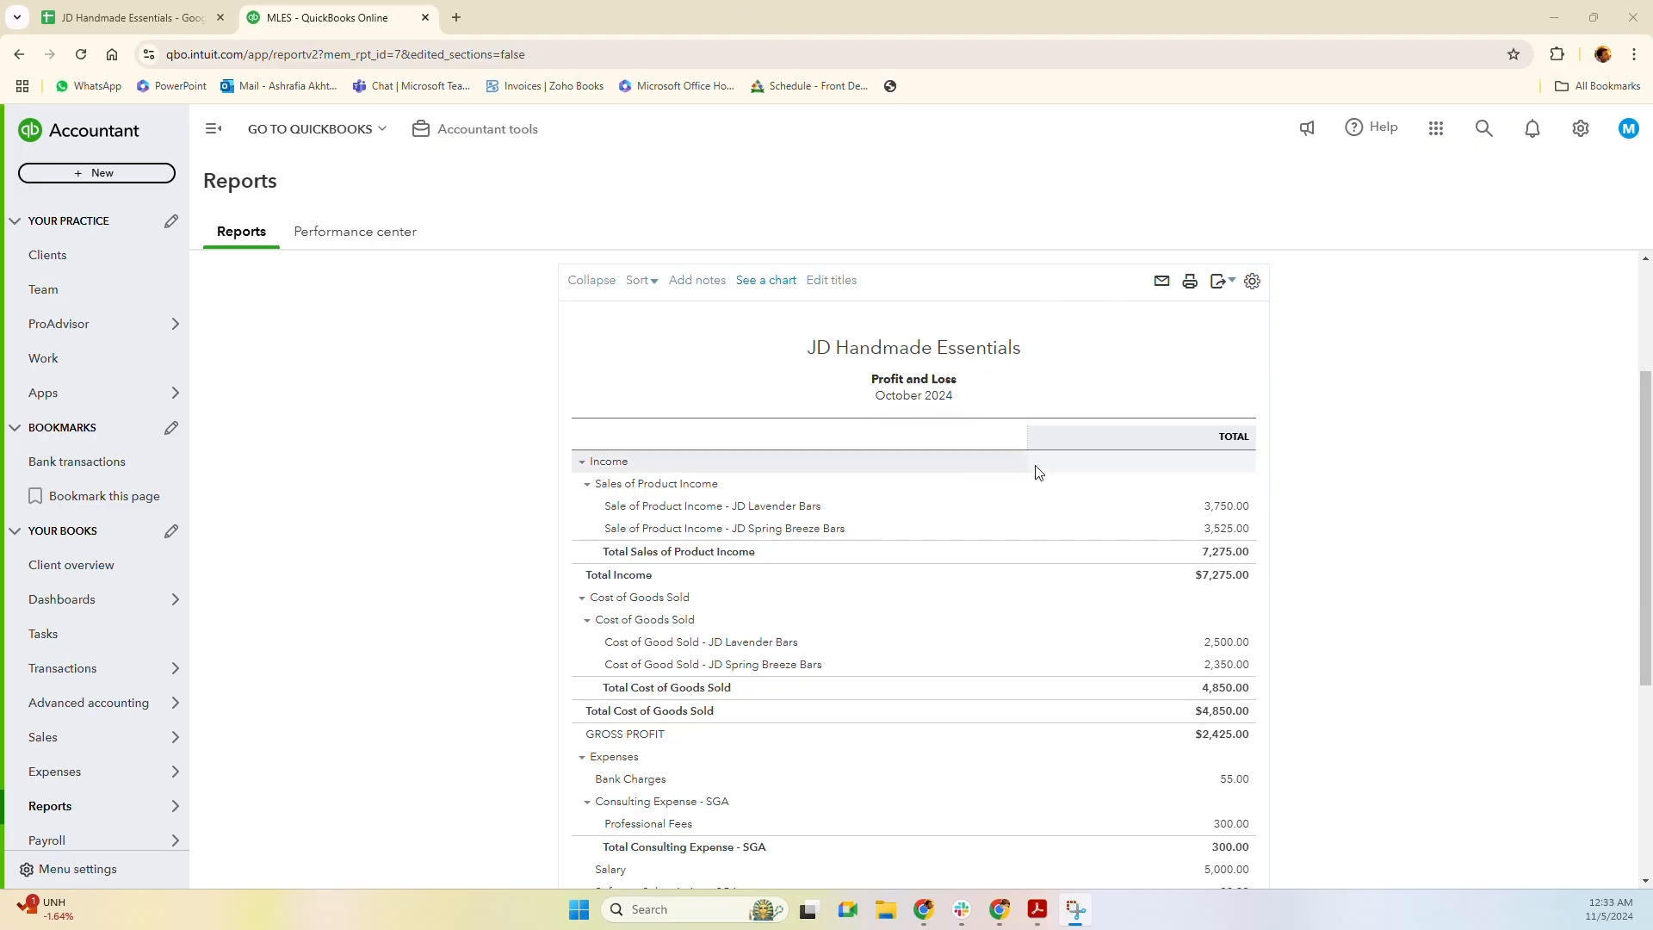
{"action": "scroll", "coordinate": [766, 543], "scroll_direction": "down", "scroll_amount": 1}
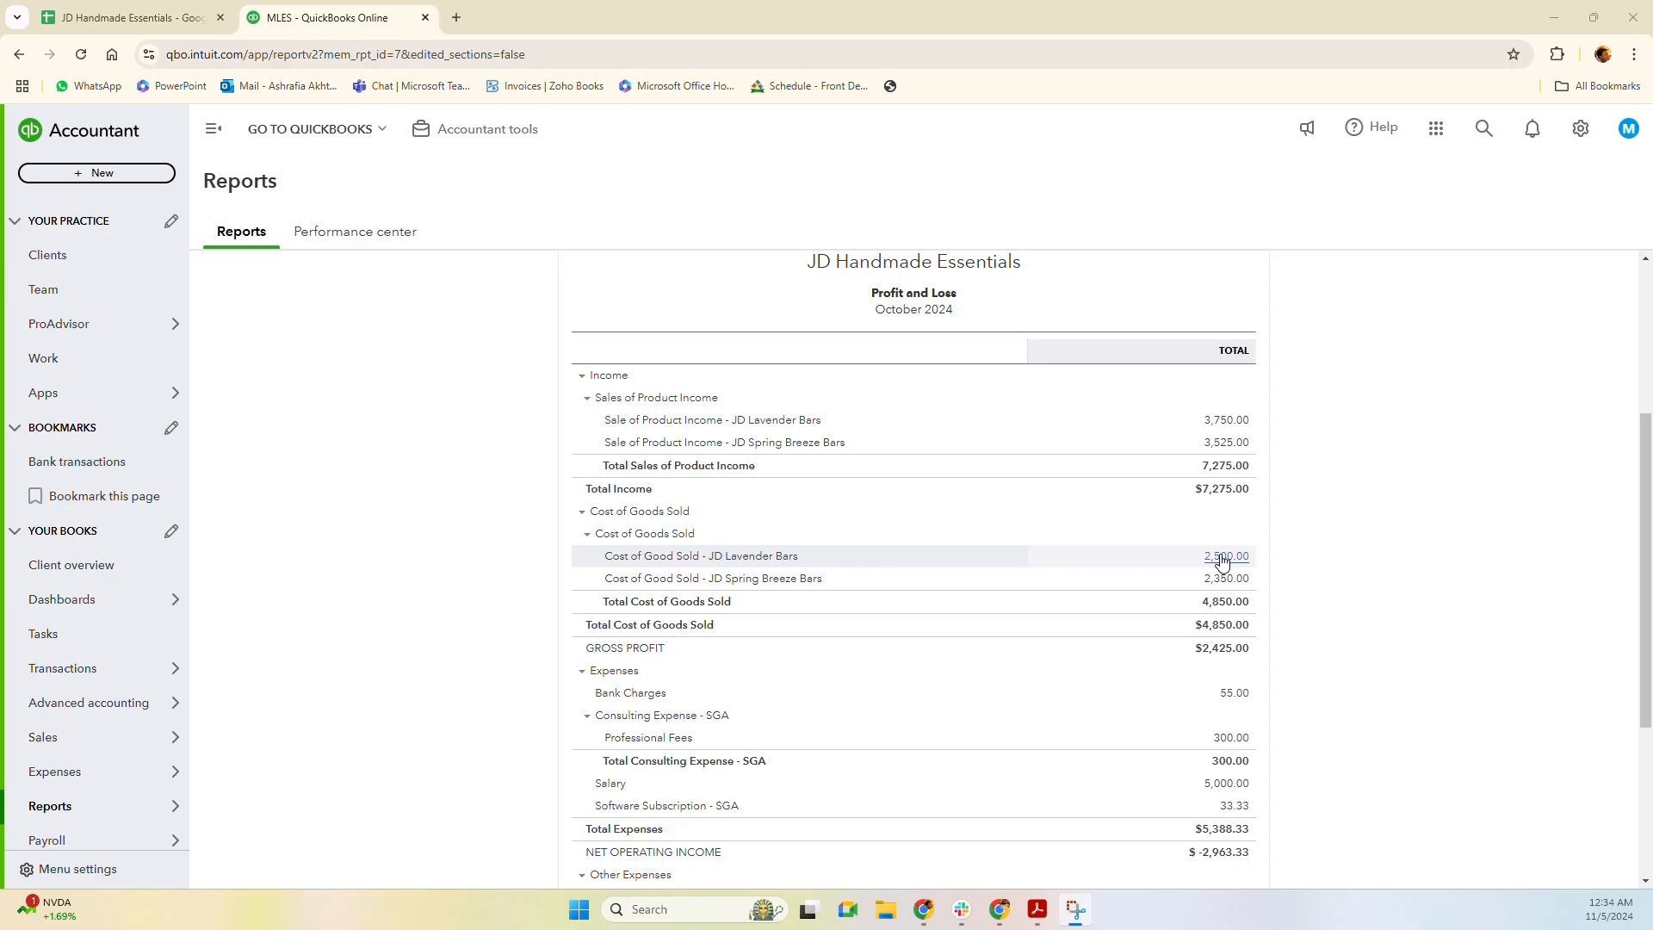
{"action": "left_click", "coordinate": [147, 16]}
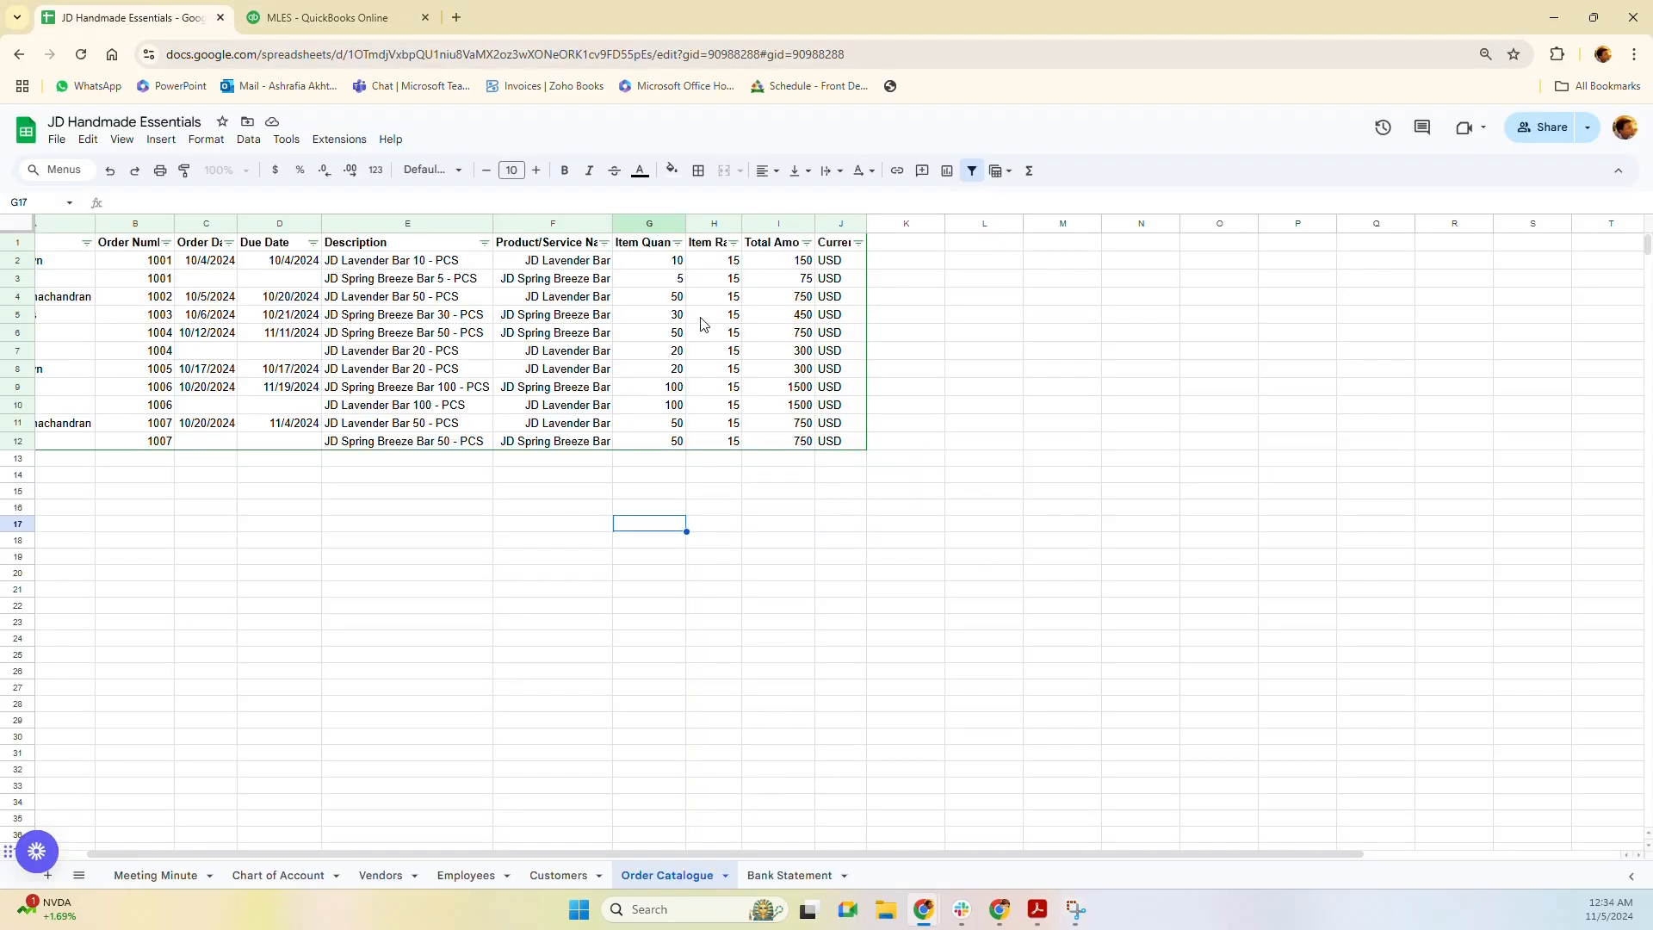
Filter the Product/Service Name column to JD Lavender Bar and select its quantities, totalling 250.
{"action": "left_click", "coordinate": [428, 303]}
{"action": "key", "text": "Right"}
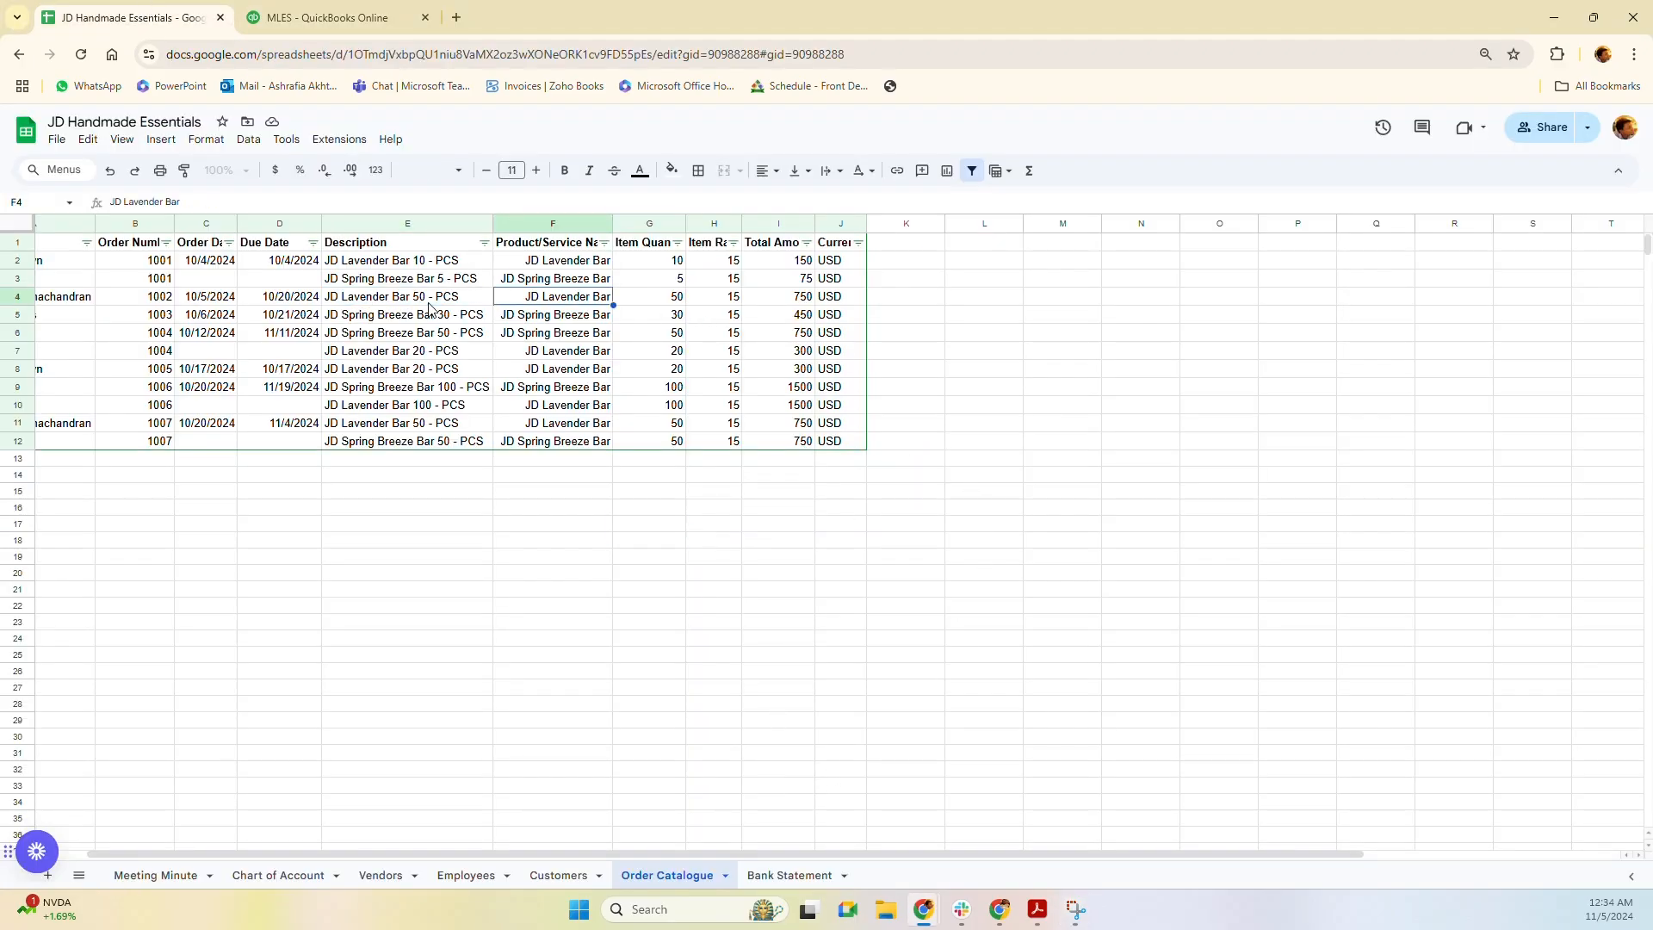
{"action": "key", "text": "Right"}
{"action": "key", "text": "Up"}
{"action": "key", "text": "Up"}
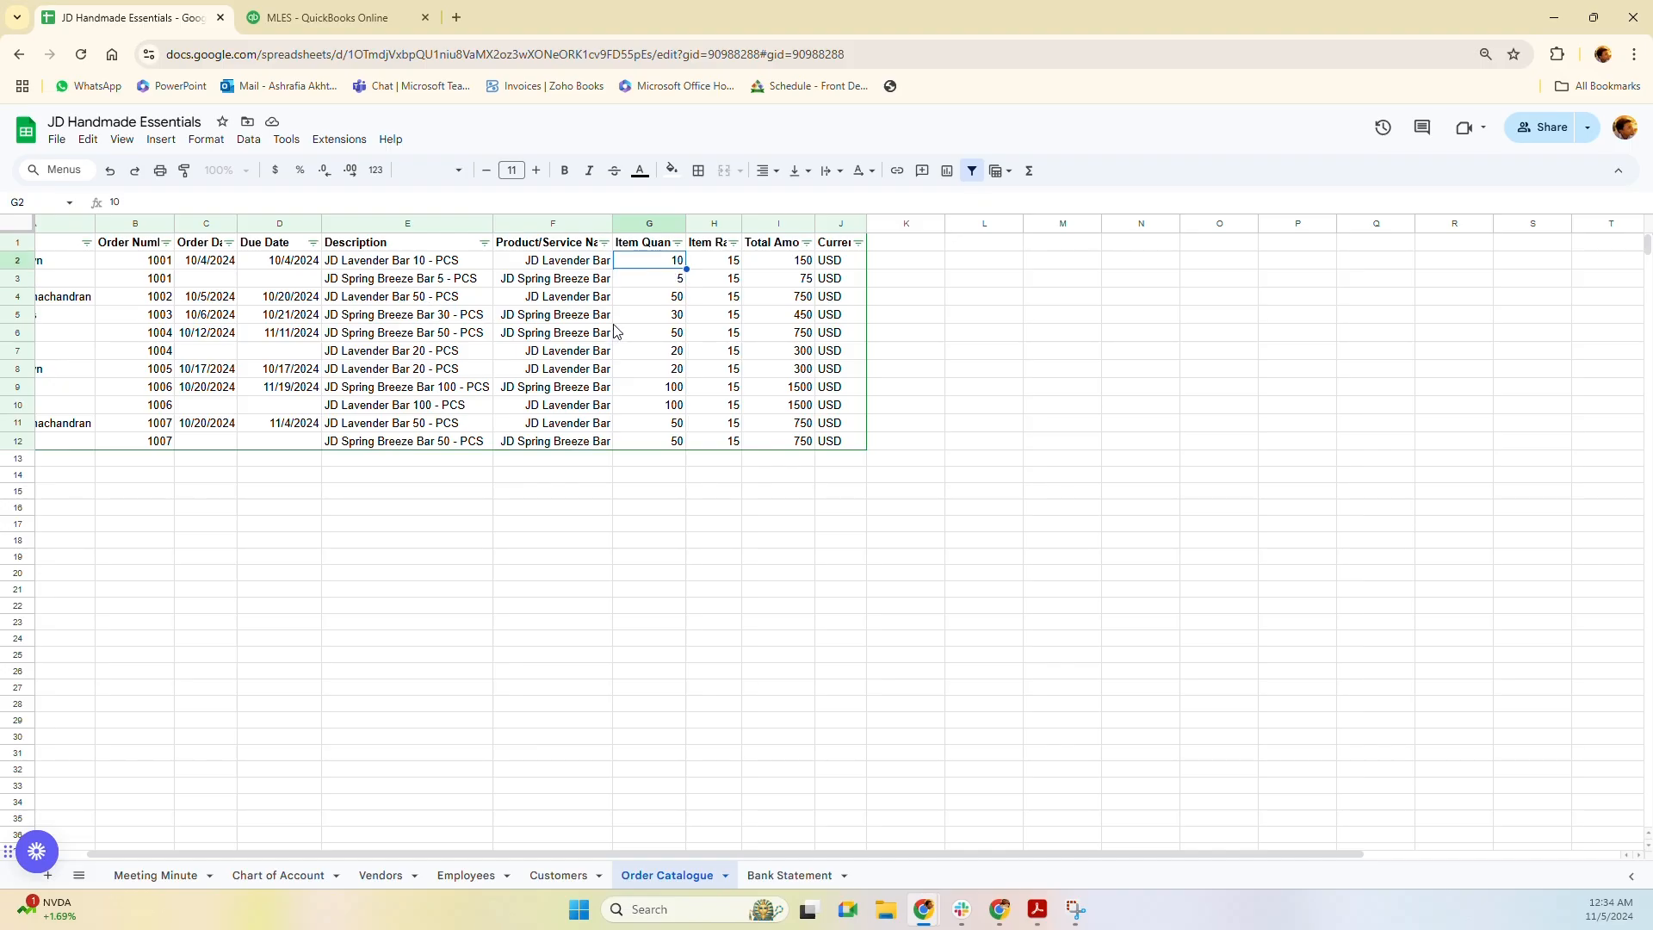
{"action": "left_click", "coordinate": [605, 242]}
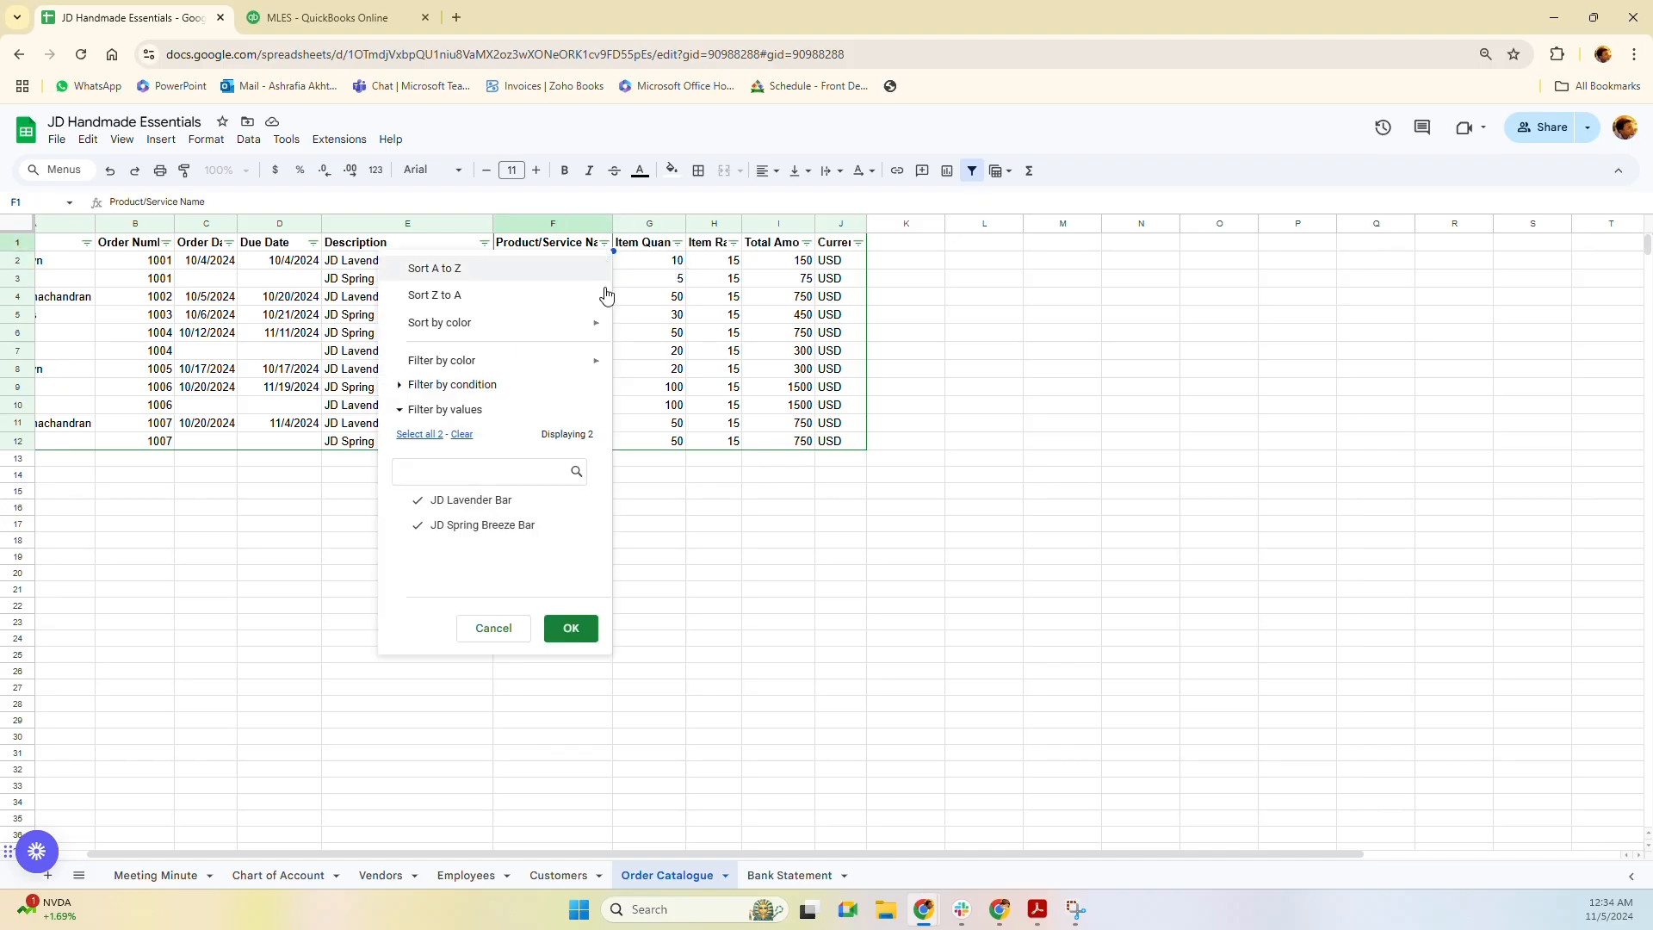
{"action": "left_click", "coordinate": [481, 524]}
{"action": "left_click", "coordinate": [564, 630]}
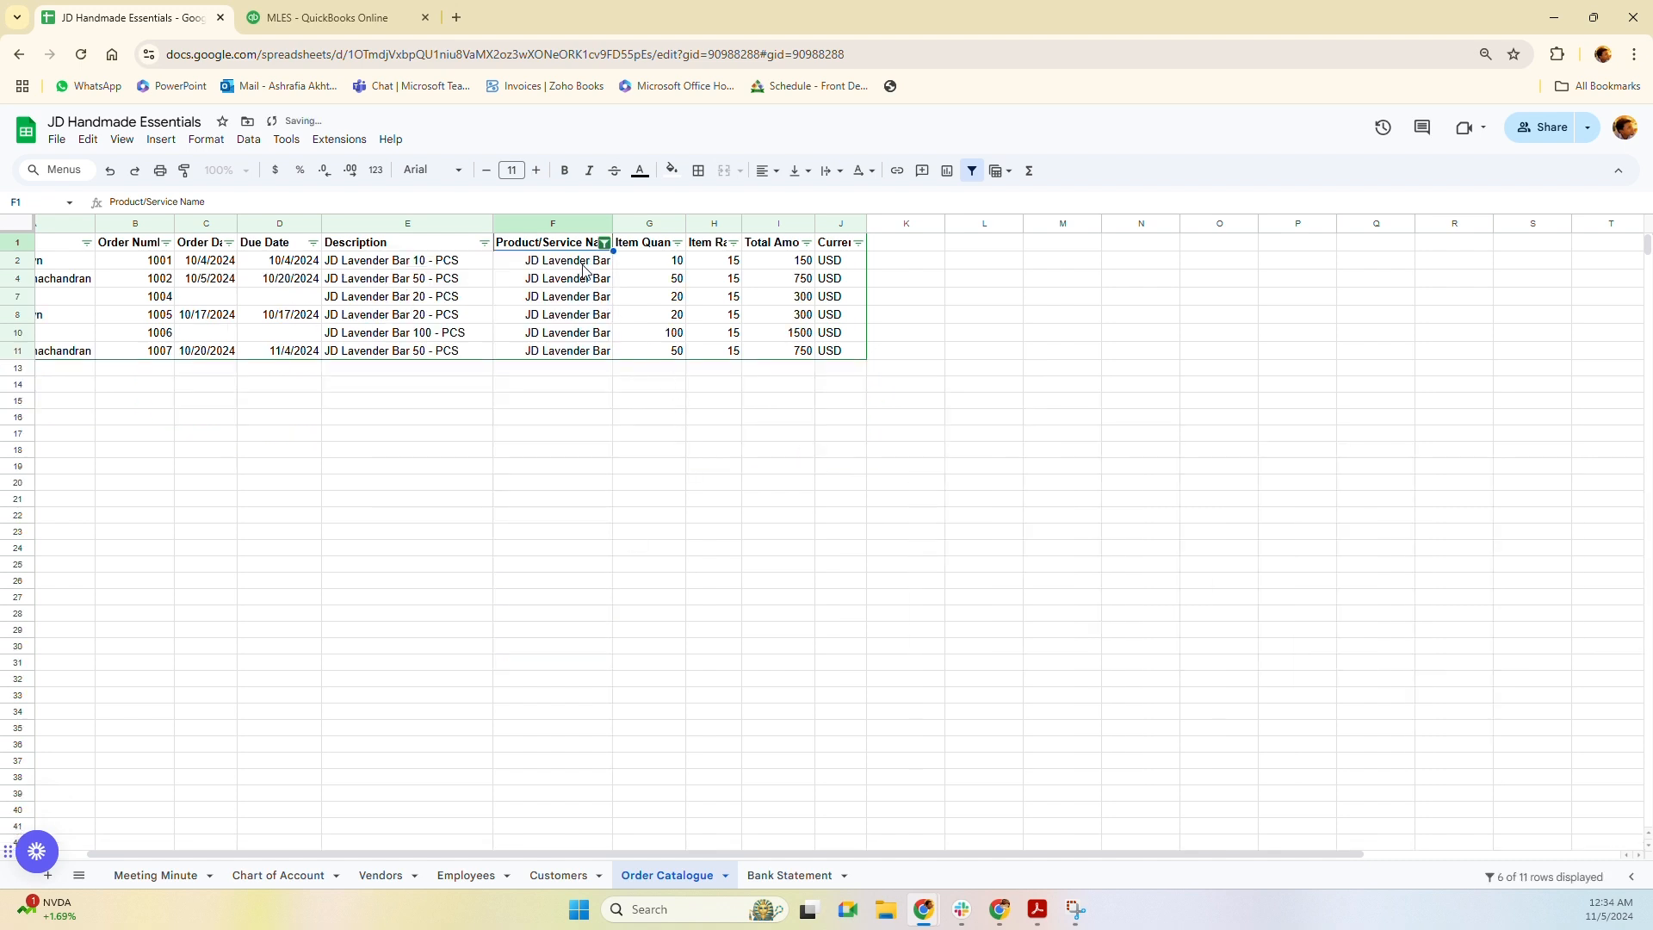
{"action": "left_click_drag", "start_coordinate": [661, 269], "coordinate": [664, 350]}
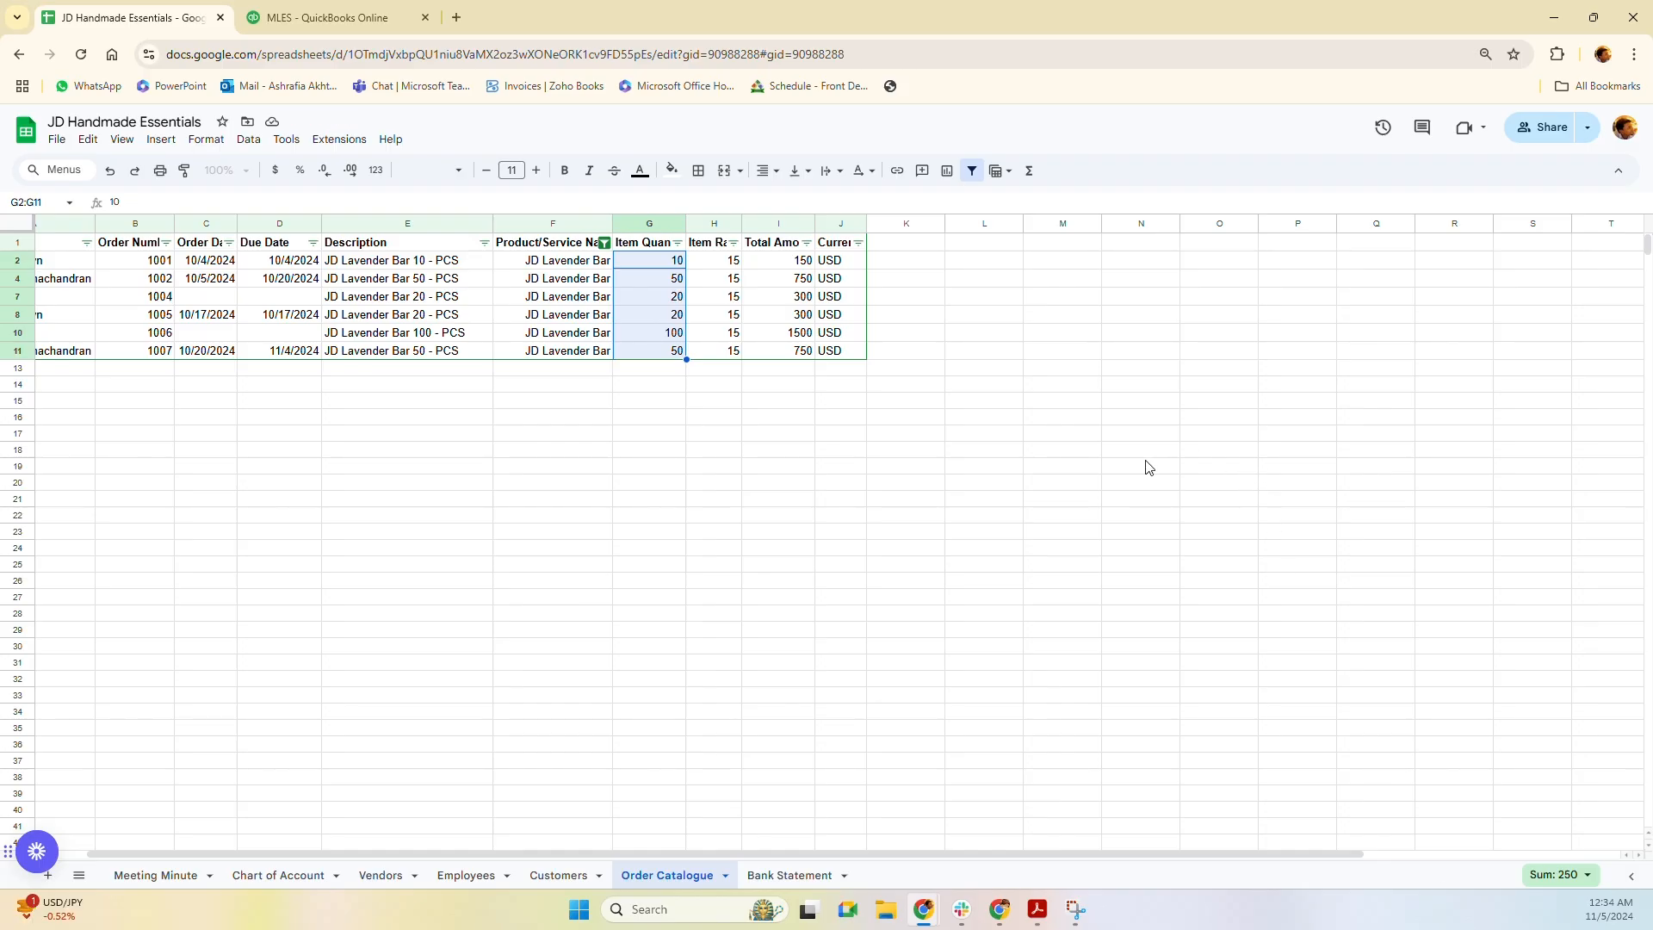
Enter =250*10 in cell N21, giving 2500.
{"action": "left_click", "coordinate": [1128, 505]}
{"action": "type", "text": "="}
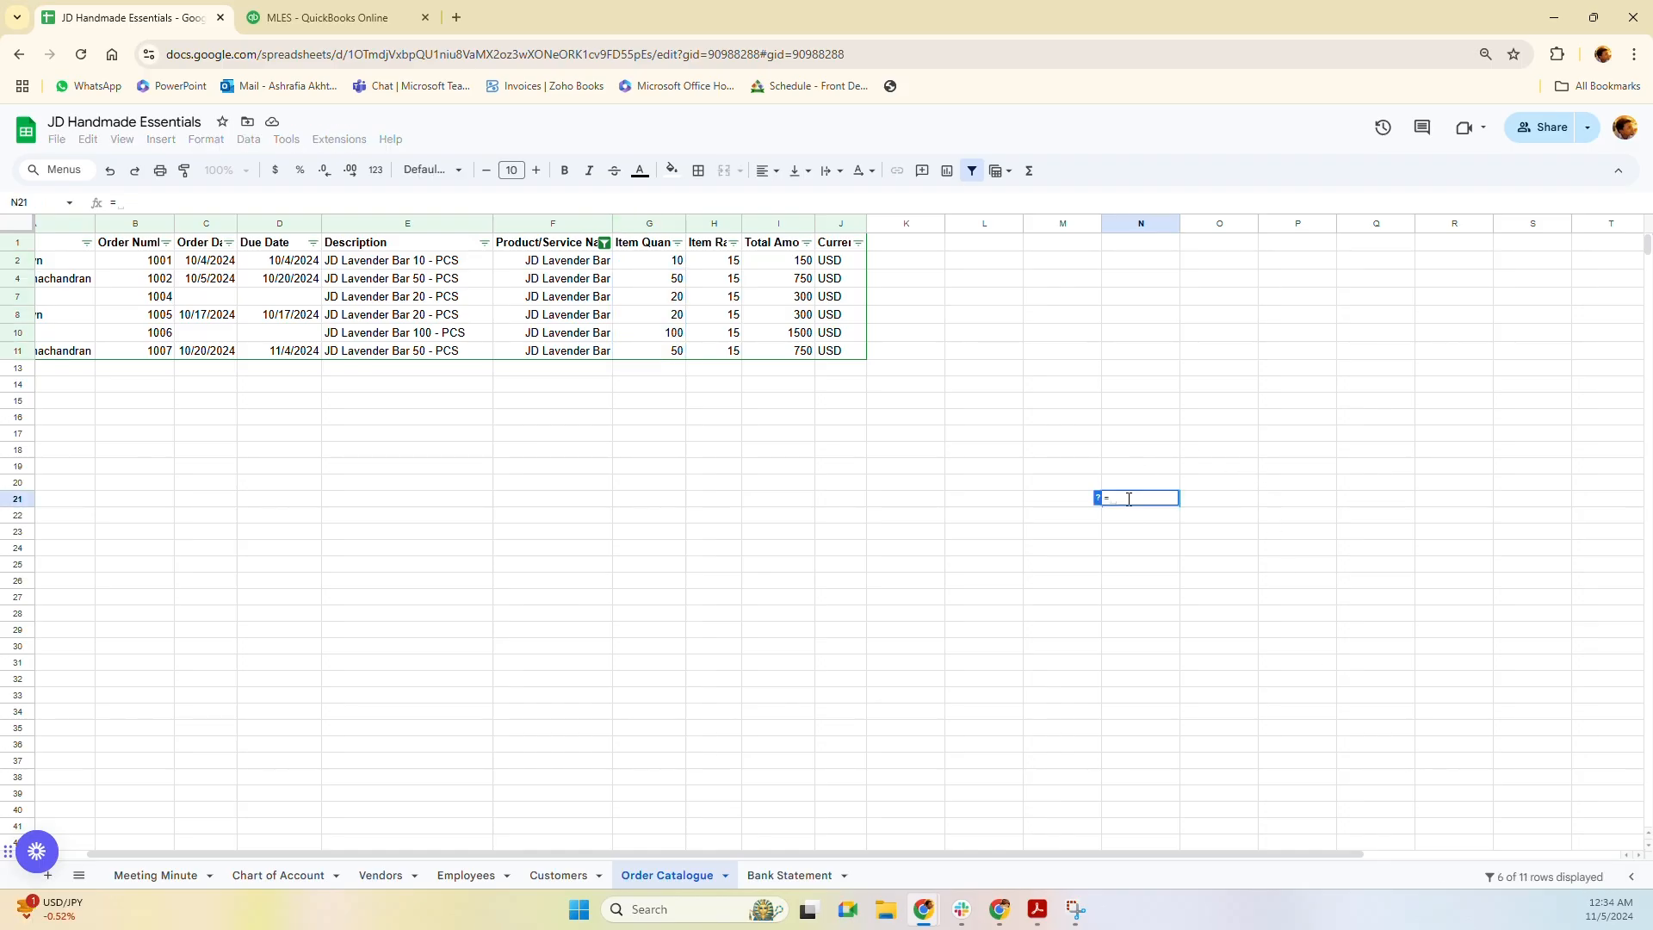
{"action": "type", "text": "250*10"}
{"action": "key", "text": "Return"}
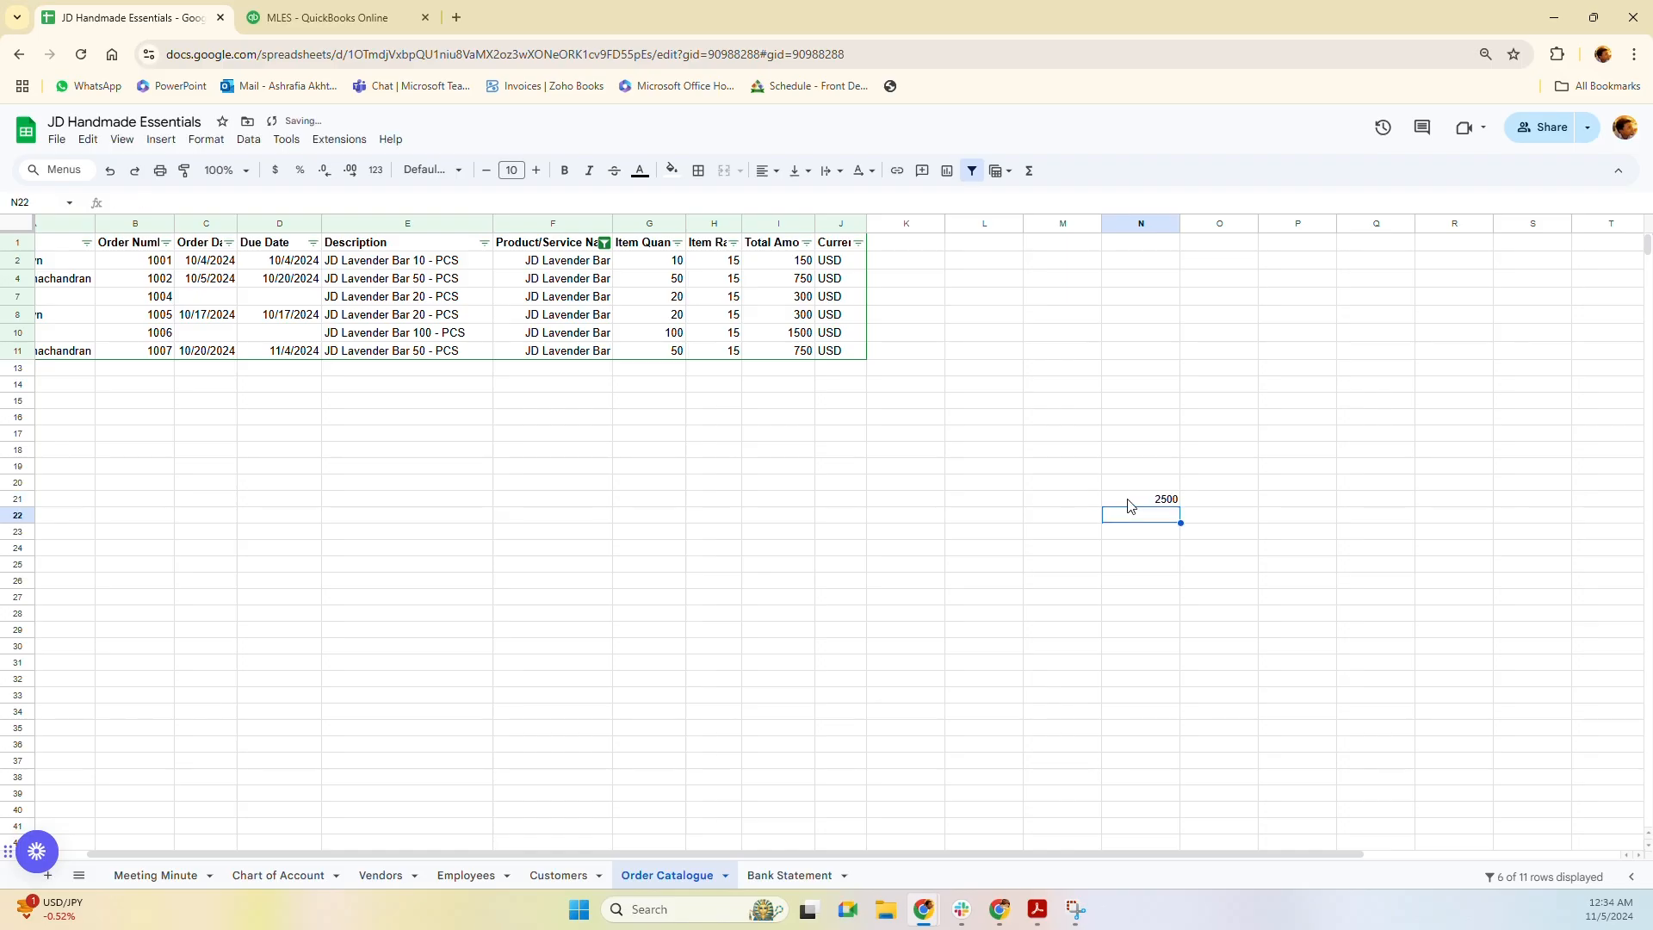
{"action": "left_click", "coordinate": [1154, 499]}
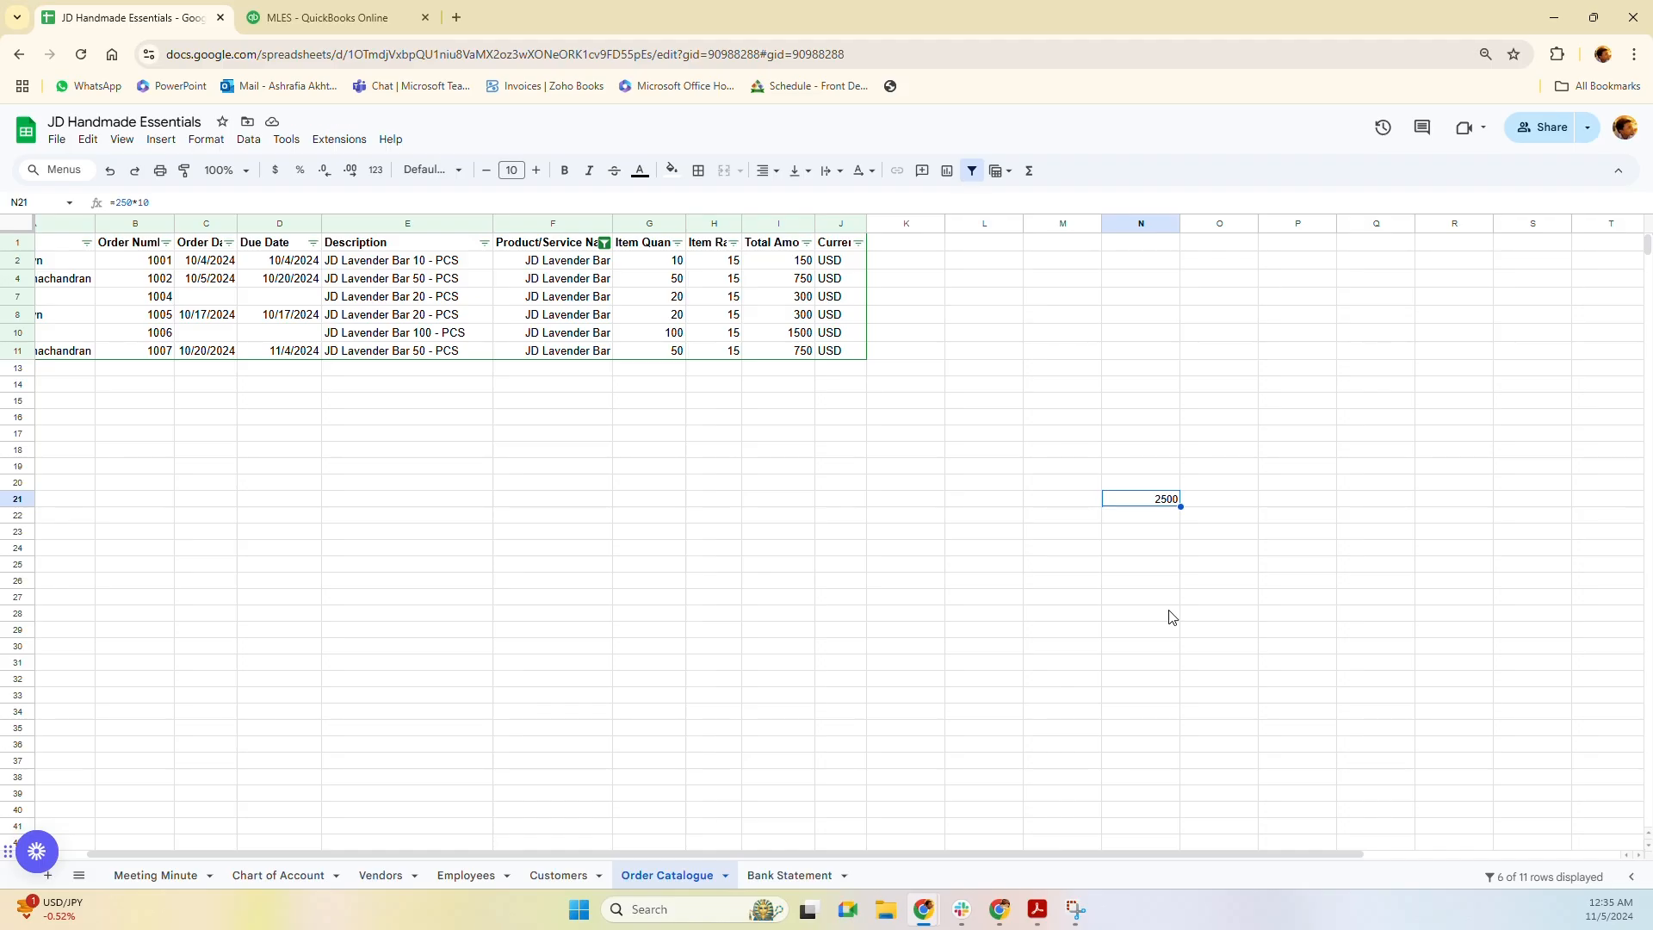
{"action": "left_click", "coordinate": [1142, 519]}
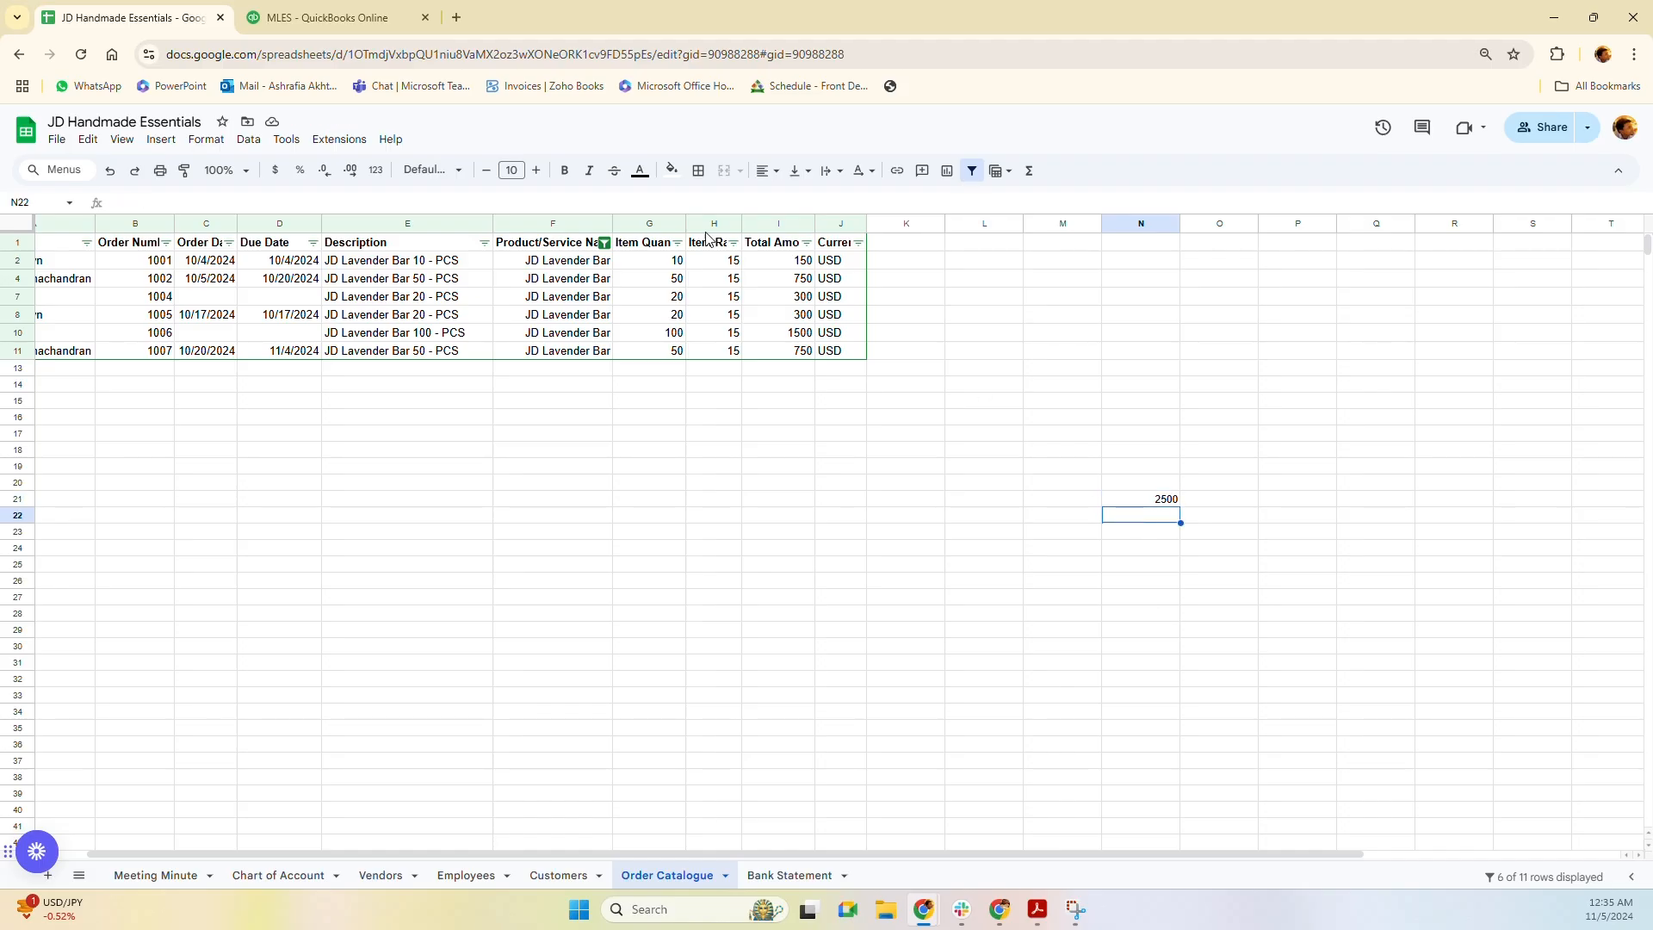
Switch the filter to JD Spring Breeze Bar only and select its quantities to total them.
{"action": "left_click", "coordinate": [604, 242]}
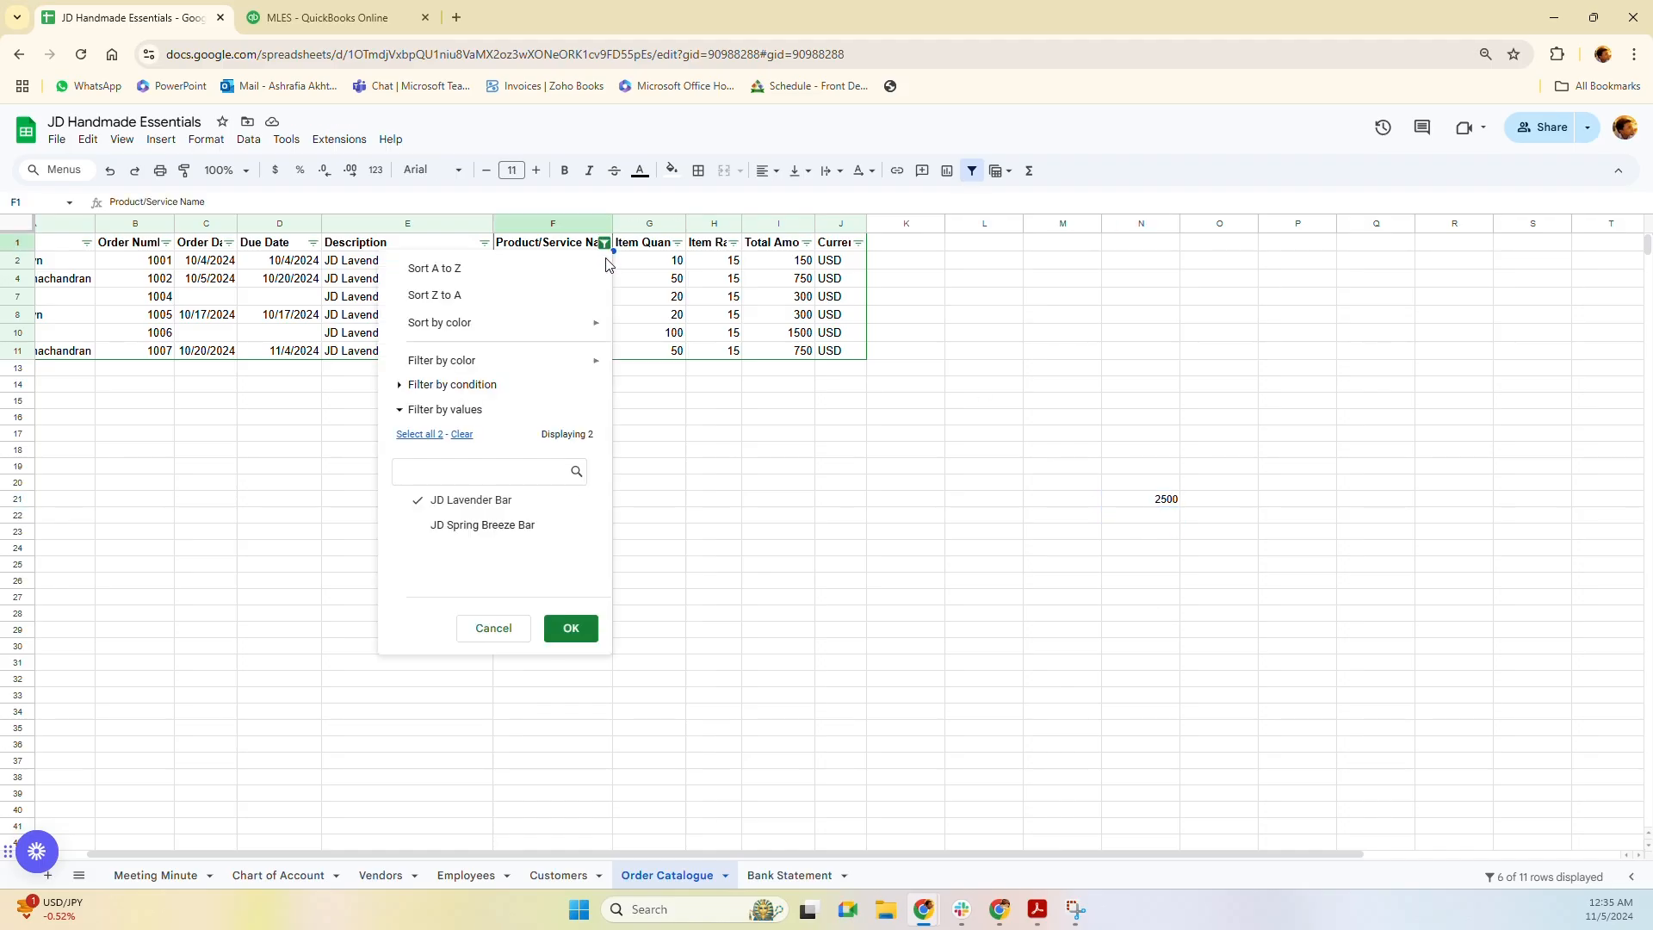
{"action": "left_click", "coordinate": [472, 504]}
{"action": "left_click", "coordinate": [571, 628]}
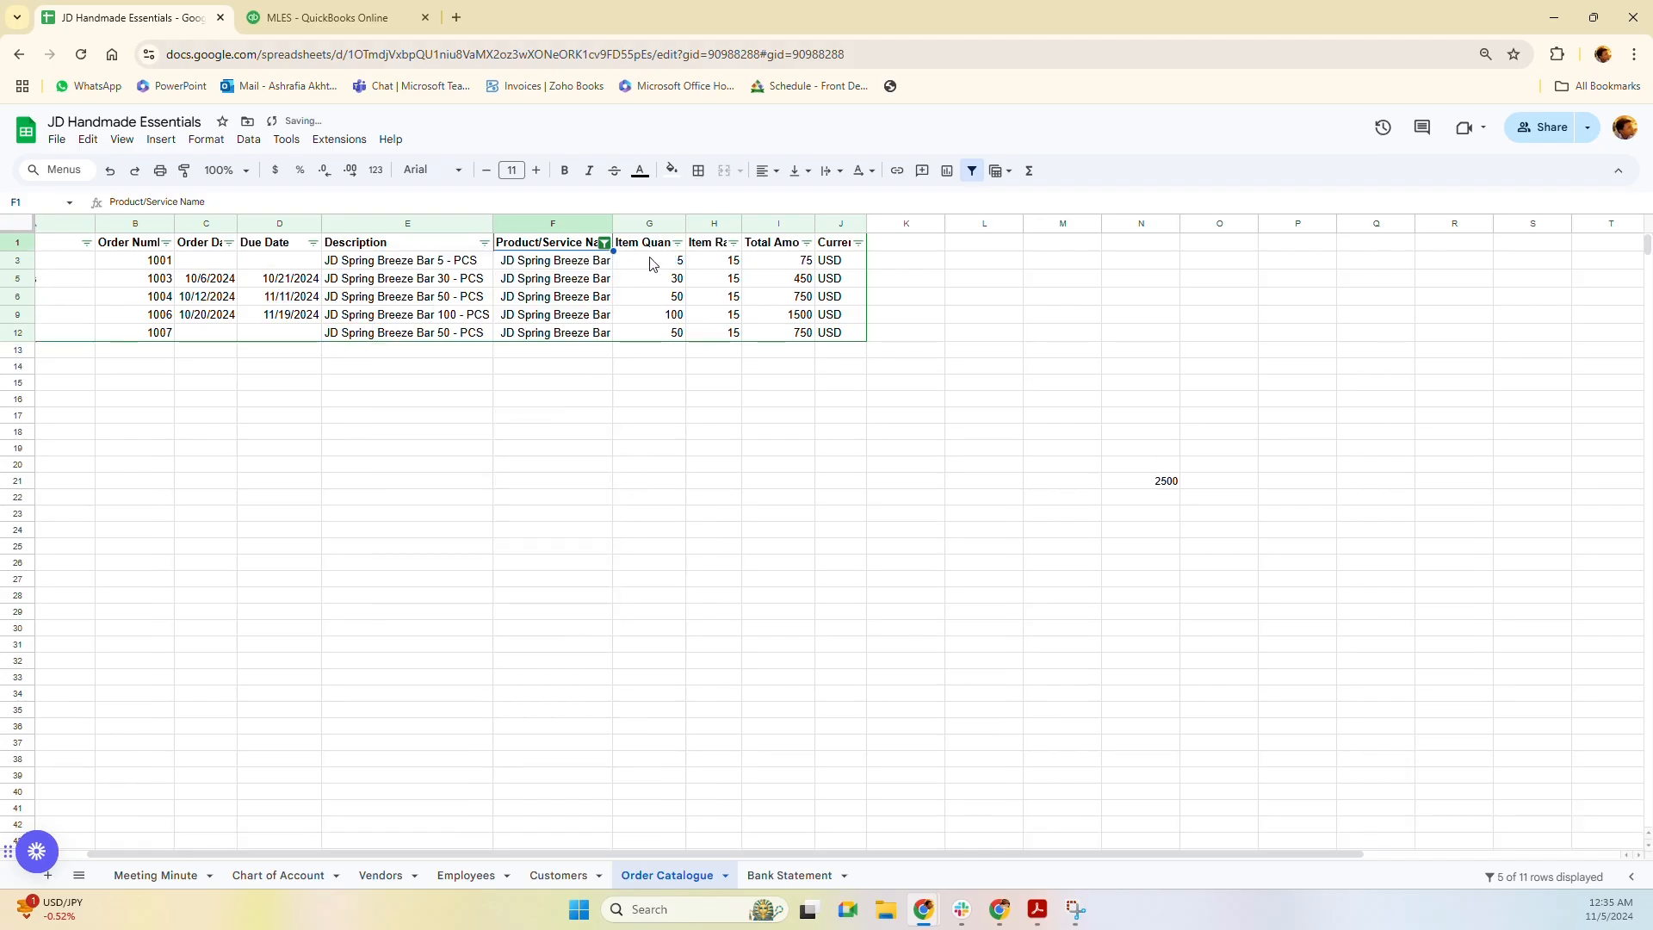
{"action": "left_click_drag", "start_coordinate": [650, 265], "coordinate": [647, 335]}
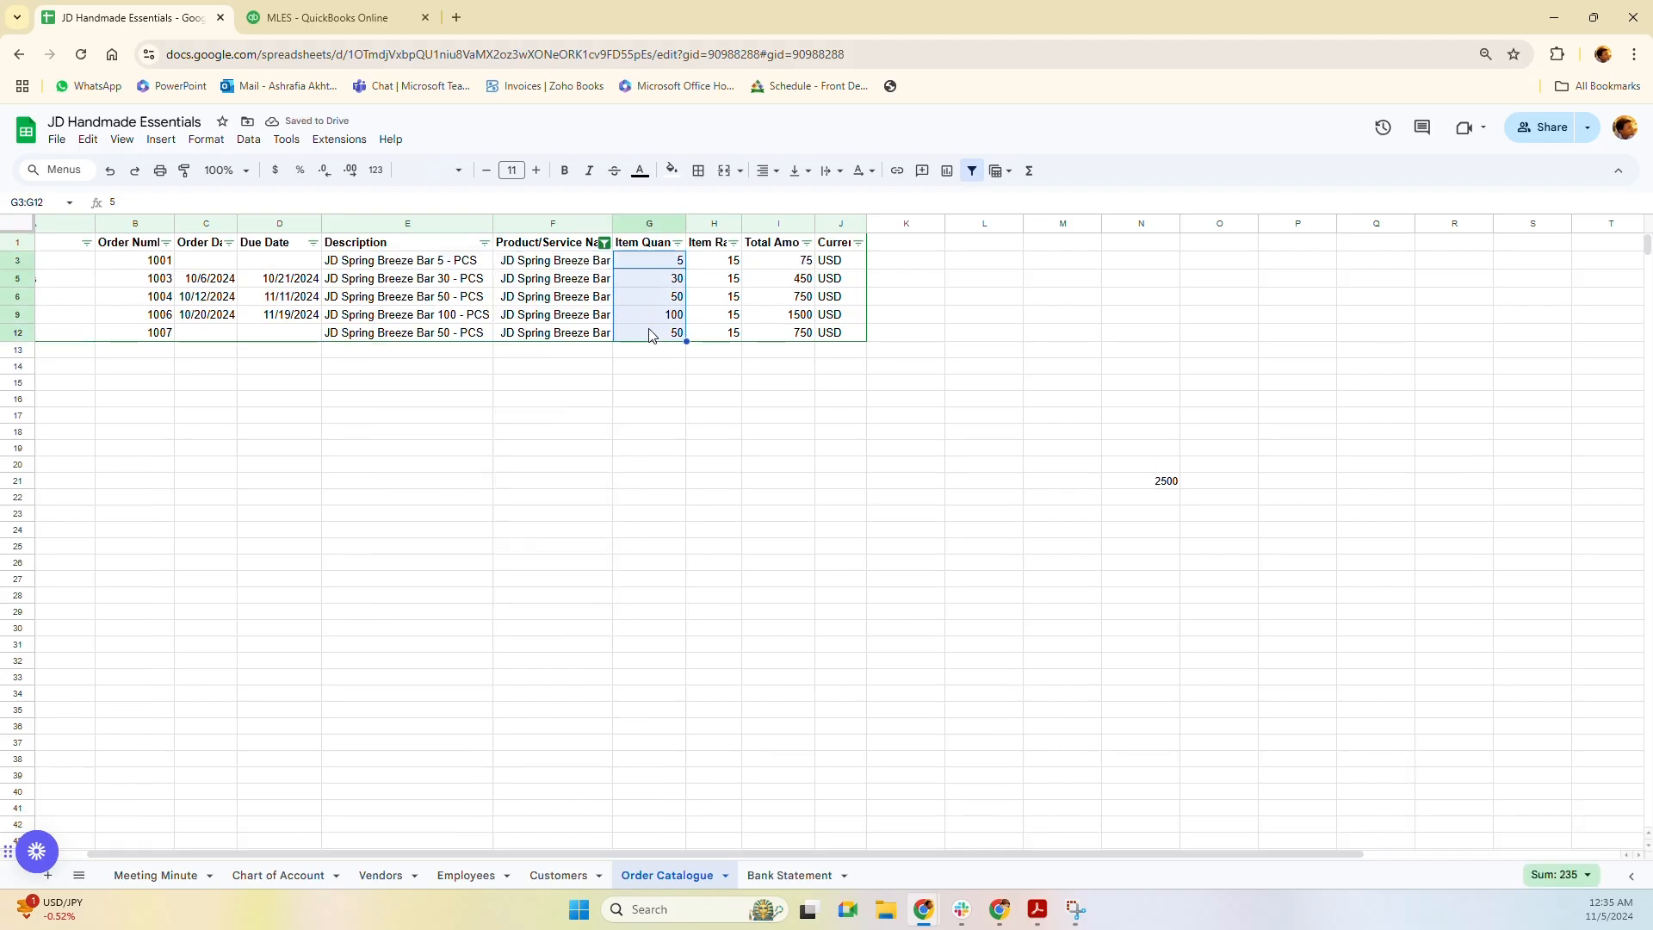
Enter =235*10 in N22 and confirm N21:N22 sums to 4,850, then return to QuickBooks.
{"action": "left_click", "coordinate": [1130, 506]}
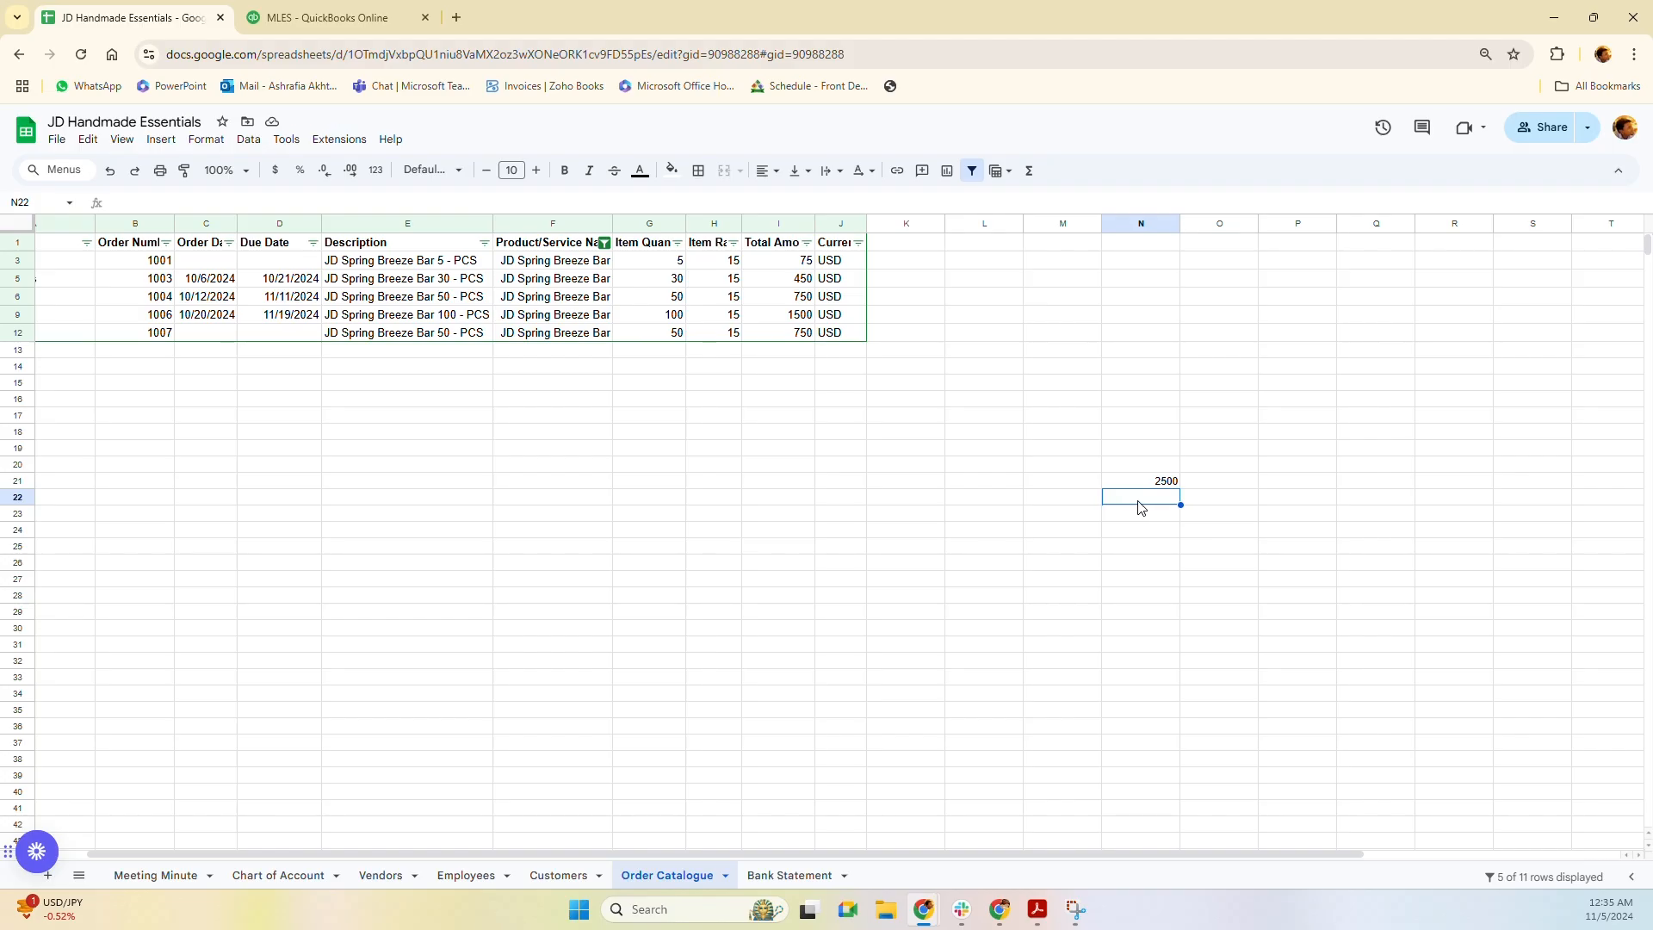
{"action": "type", "text": "=235*10"}
{"action": "key", "text": "Return"}
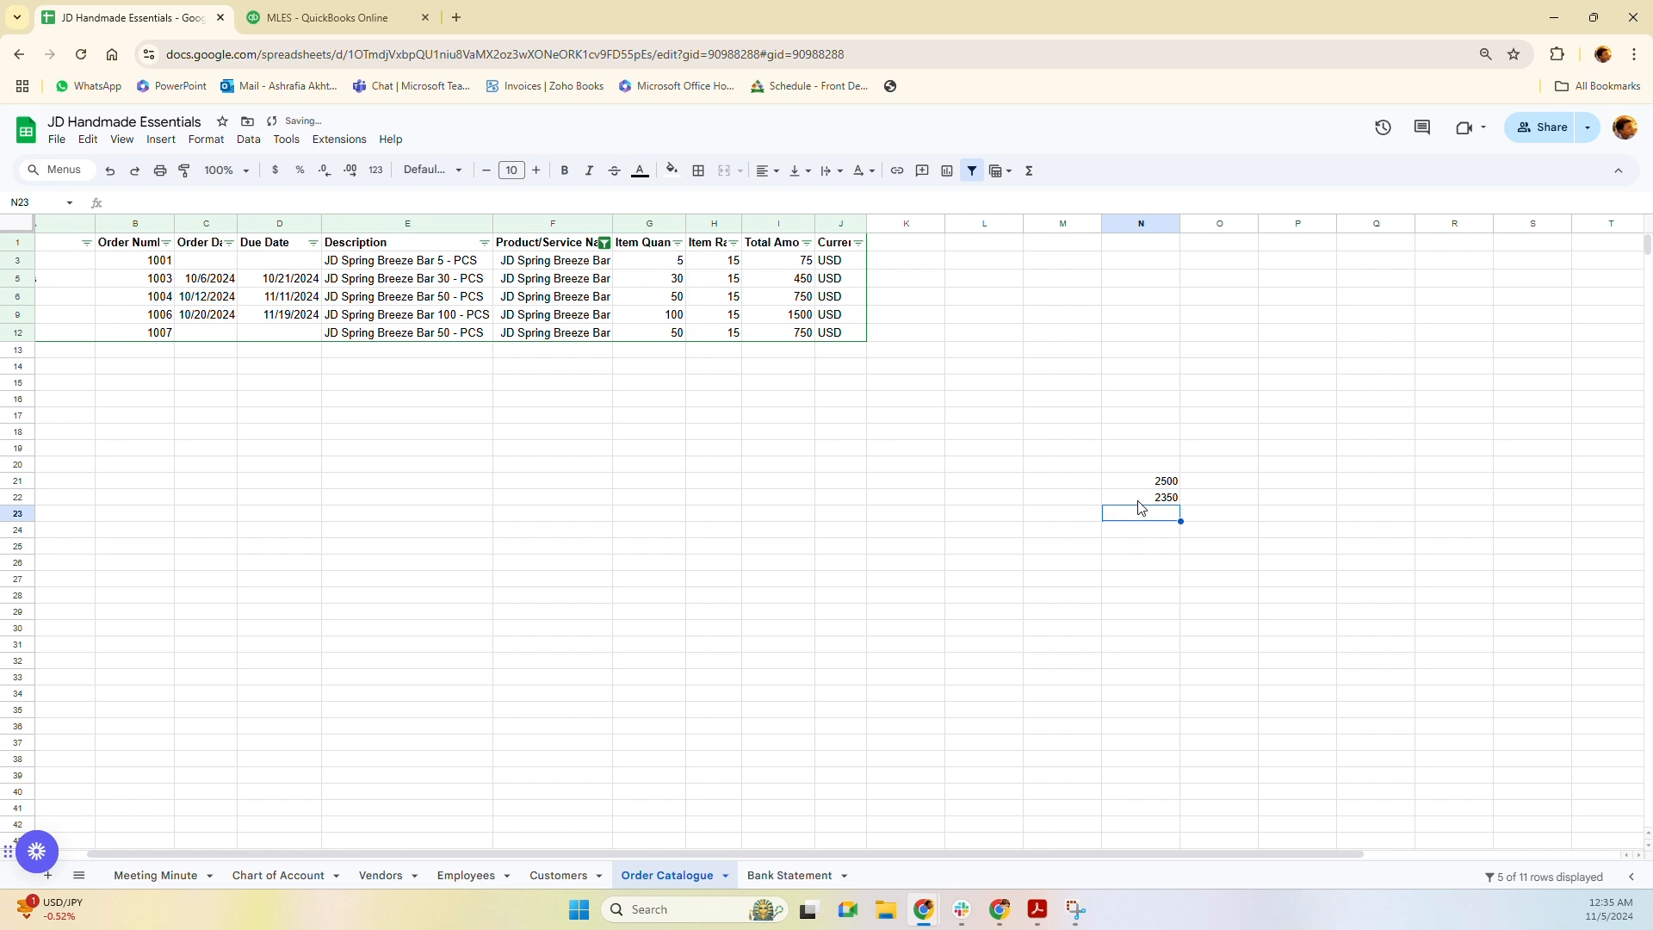
{"action": "left_click_drag", "start_coordinate": [1178, 483], "coordinate": [1174, 499]}
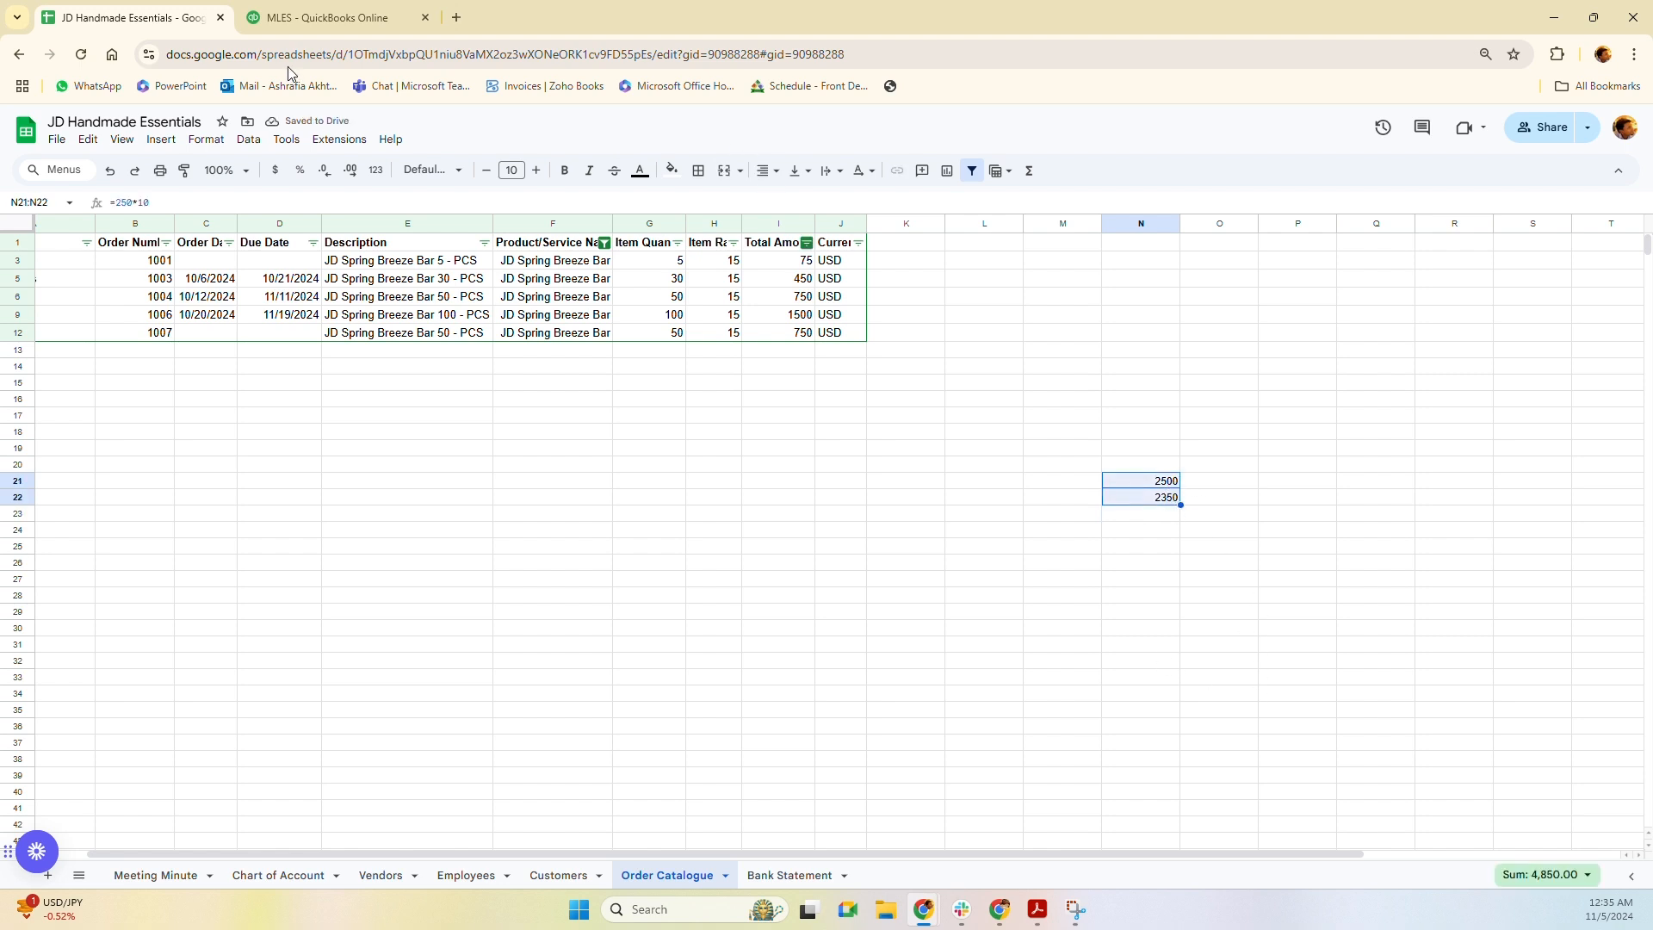
{"action": "left_click", "coordinate": [291, 21]}
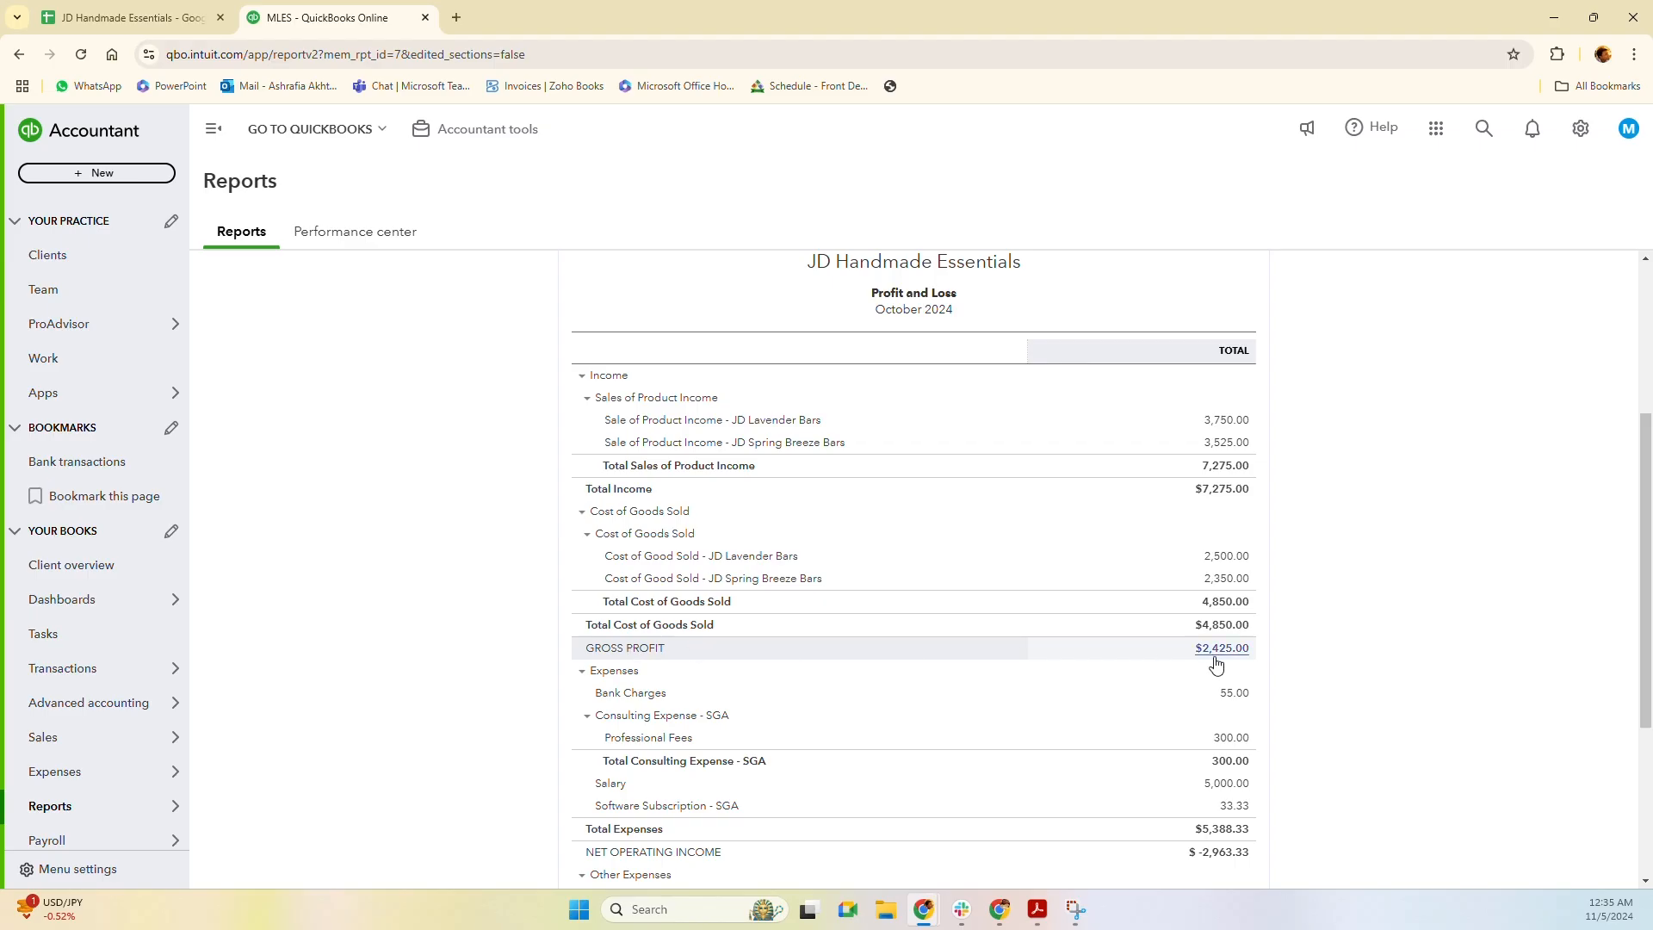
Scroll through the October 2024 Profit and Loss down to Net Income.
{"action": "scroll", "coordinate": [1216, 663], "scroll_direction": "down", "scroll_amount": 1}
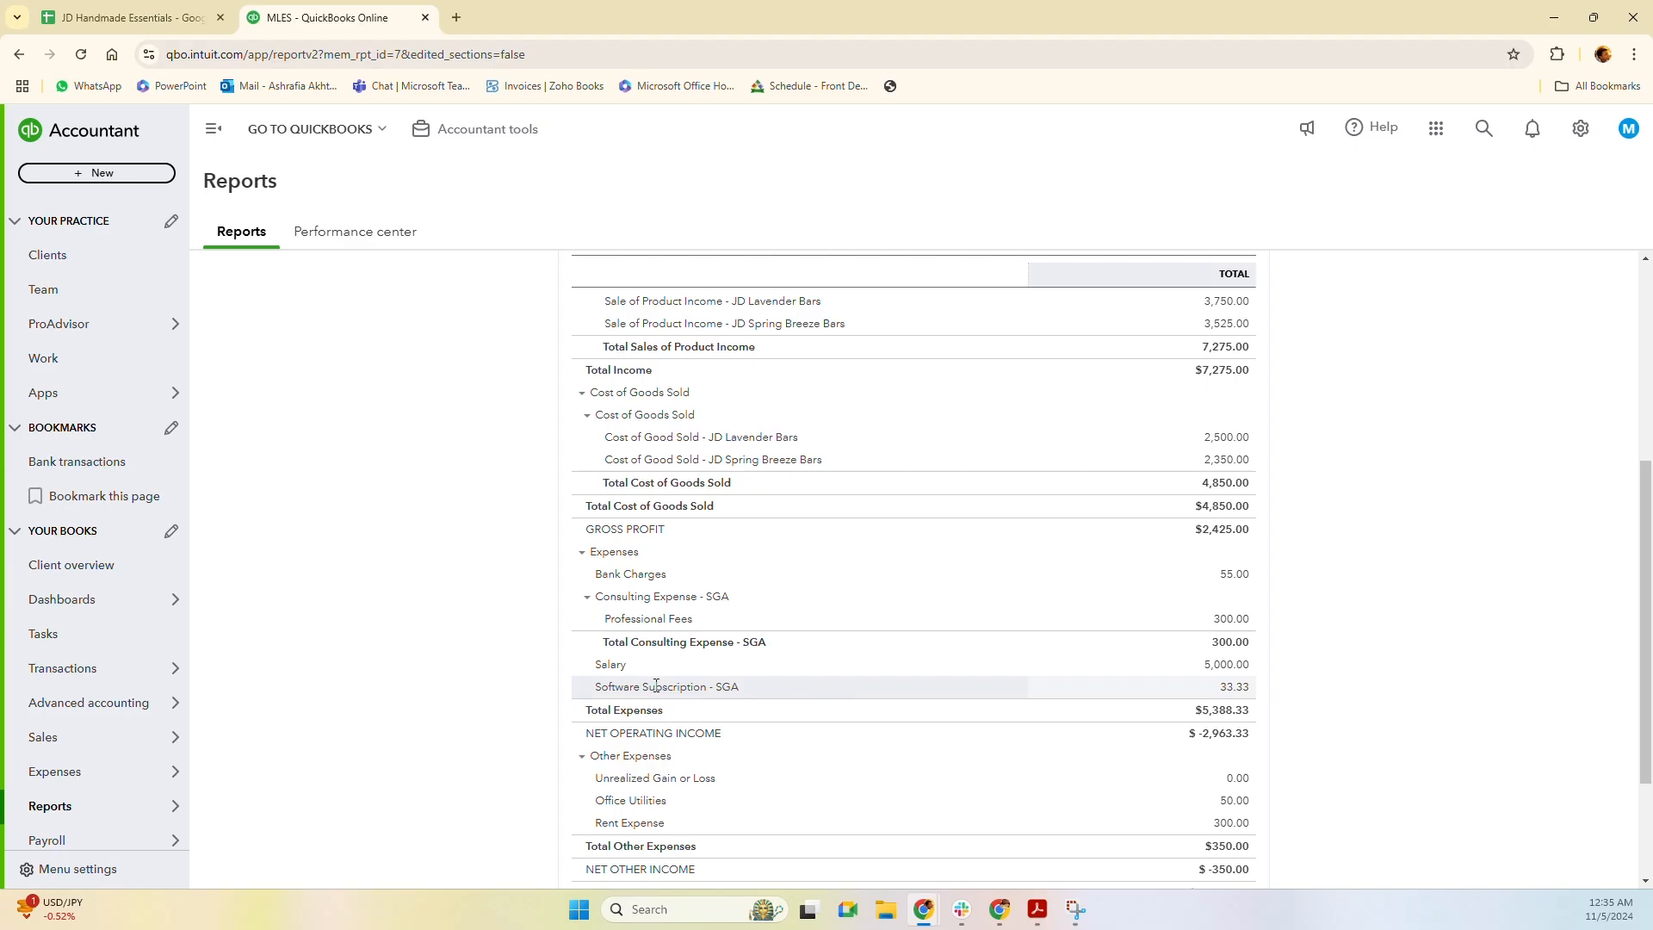
{"action": "scroll", "coordinate": [874, 727], "scroll_direction": "down", "scroll_amount": 1}
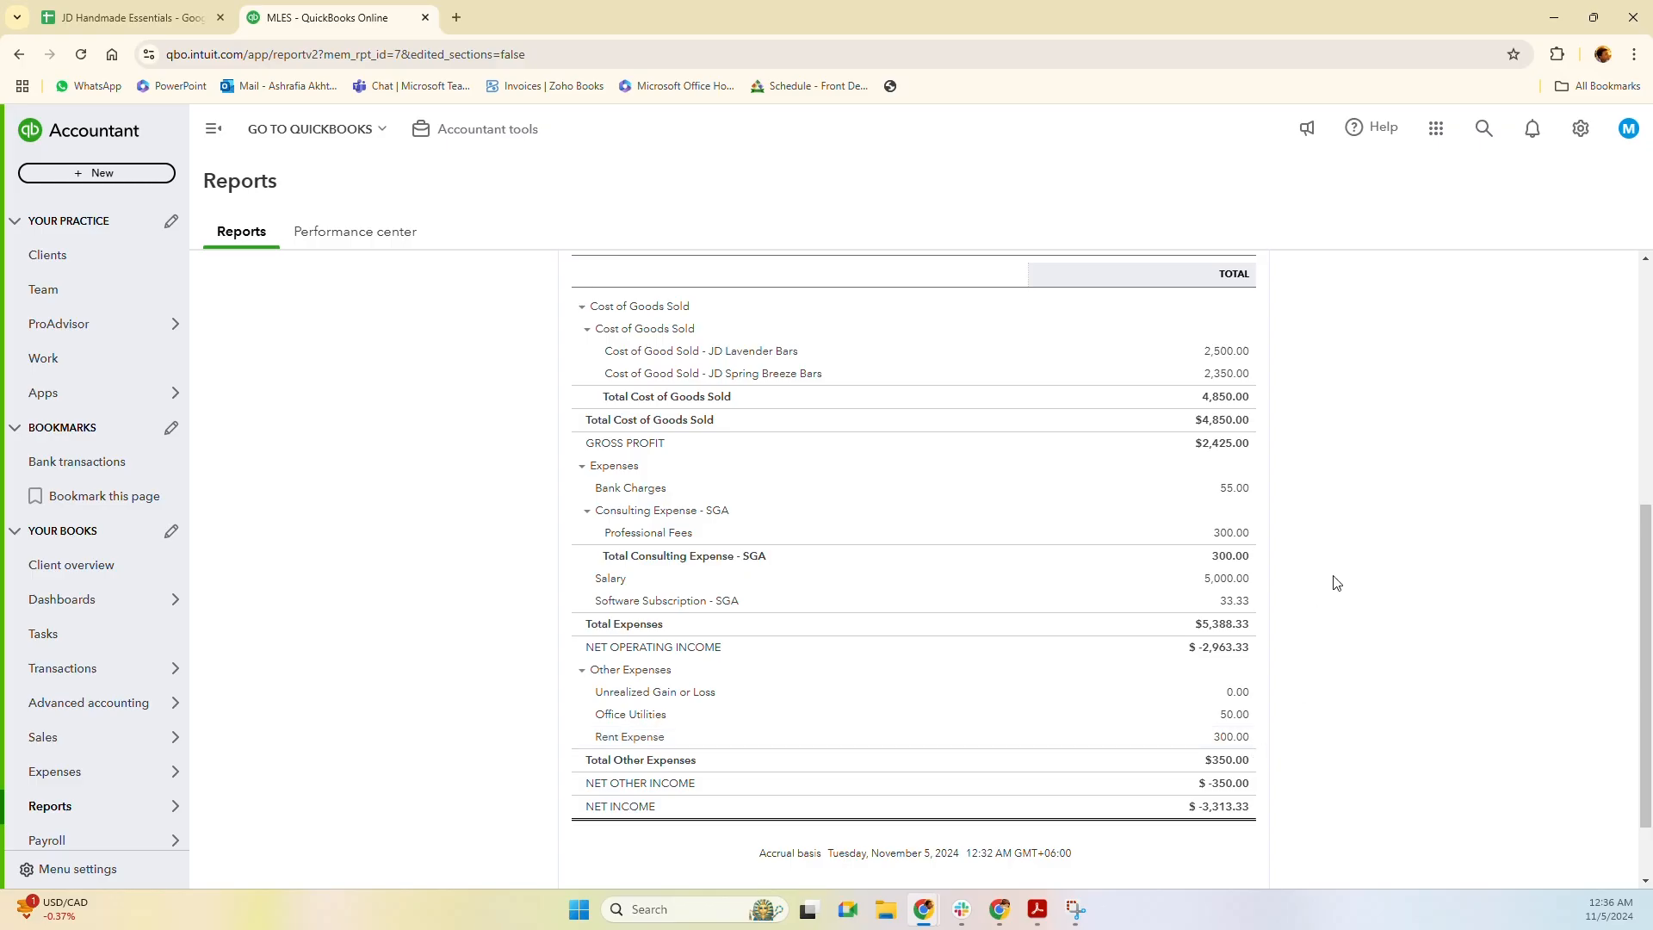
{"action": "scroll", "coordinate": [641, 805], "scroll_direction": "down", "scroll_amount": 1}
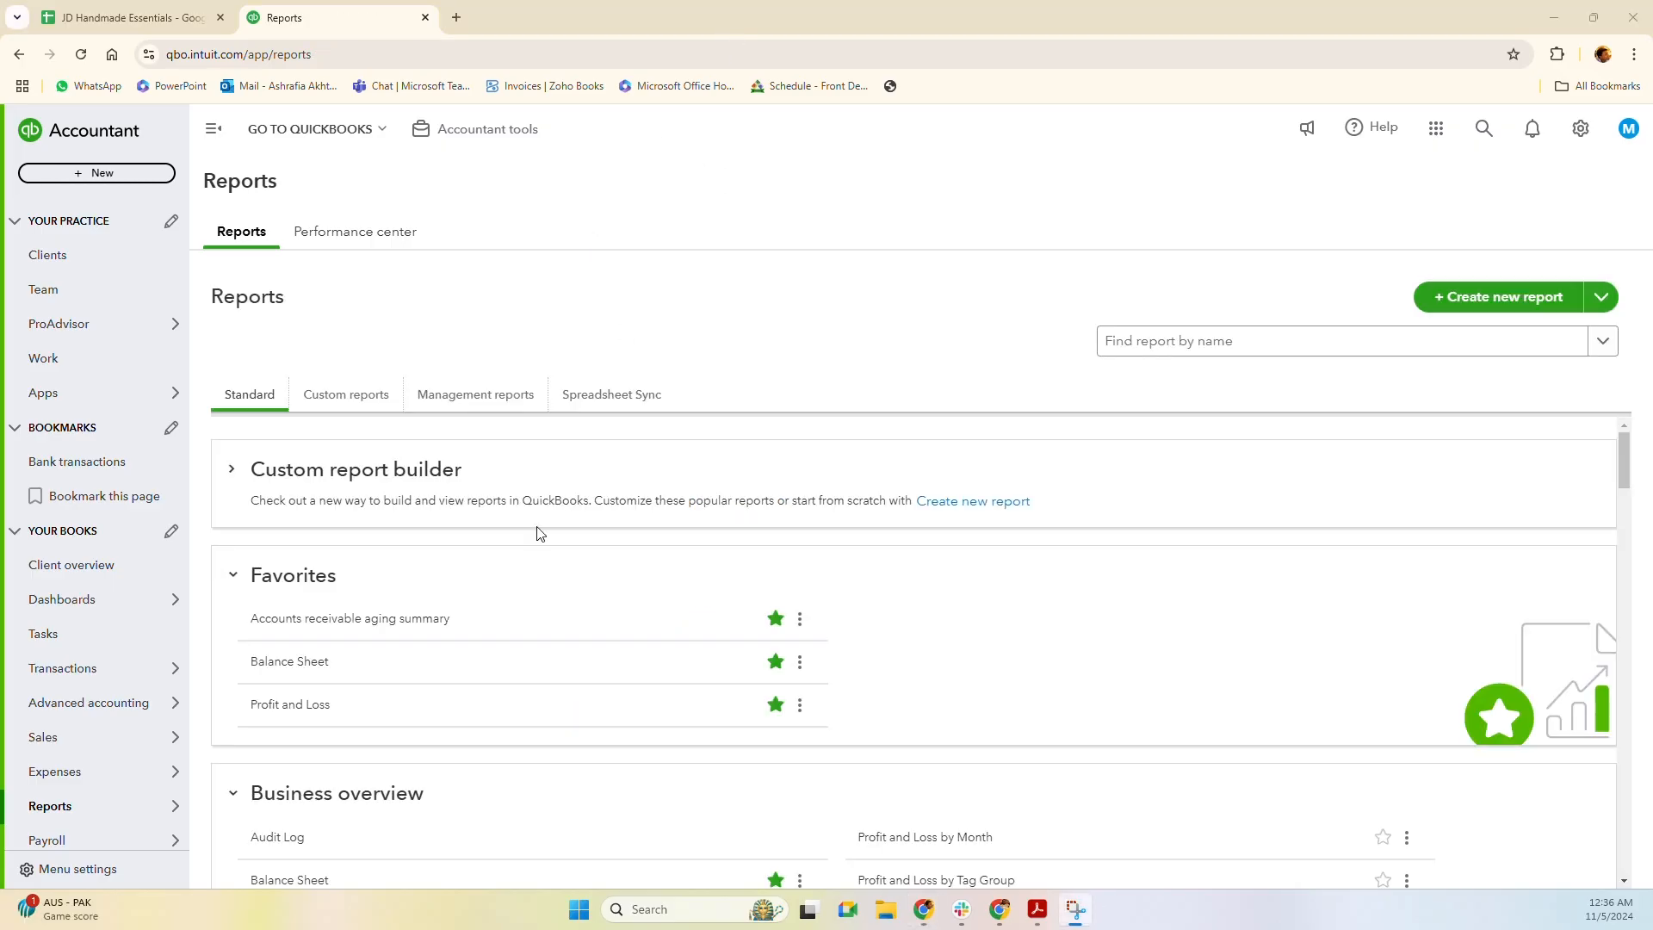
Open the Balance Sheet and scroll to total liabilities and equity of $11,686.67, matching total assets.
{"action": "left_click", "coordinate": [290, 669]}
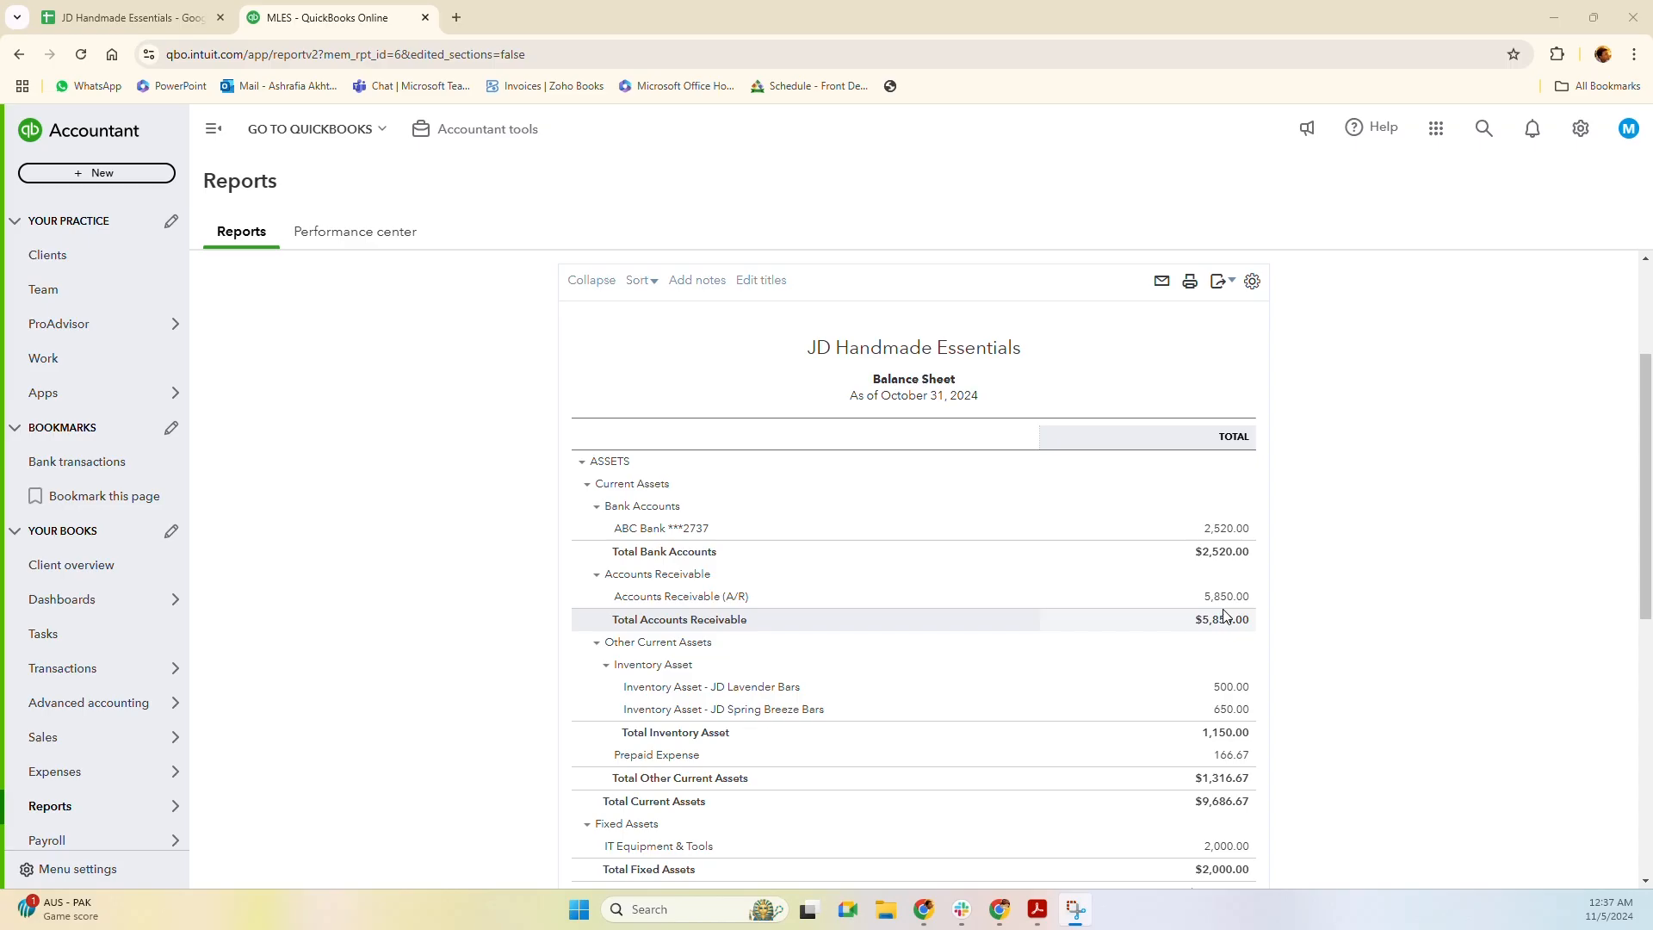
{"action": "scroll", "coordinate": [1145, 676], "scroll_direction": "down", "scroll_amount": 1}
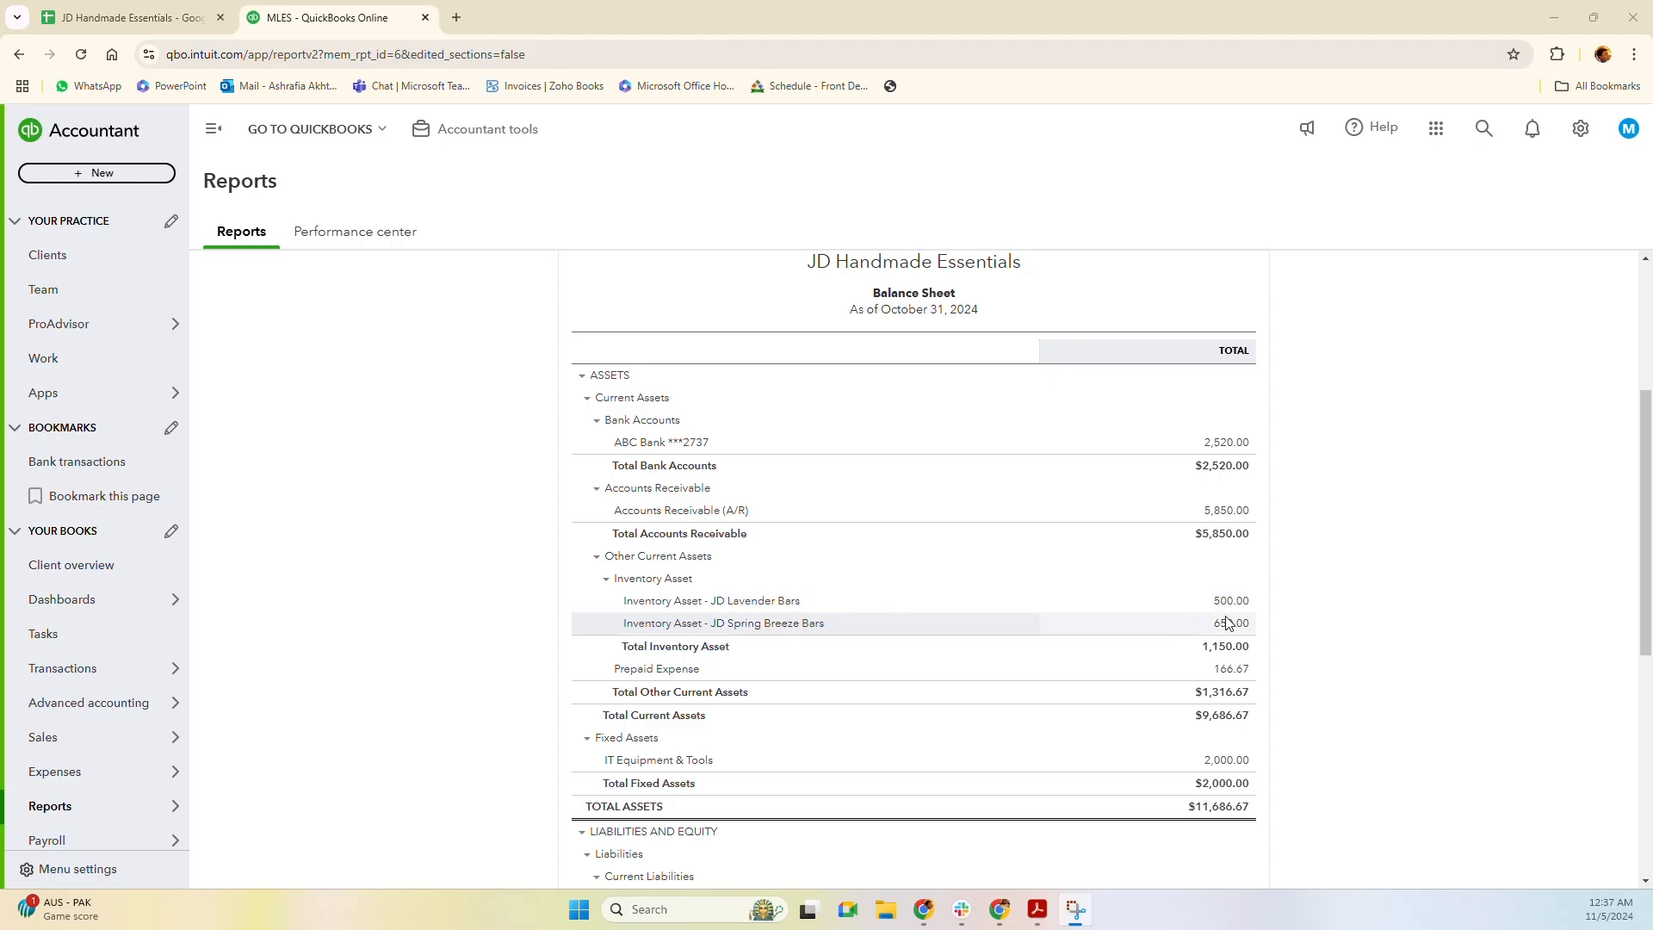
{"action": "scroll", "coordinate": [861, 627], "scroll_direction": "down", "scroll_amount": 1}
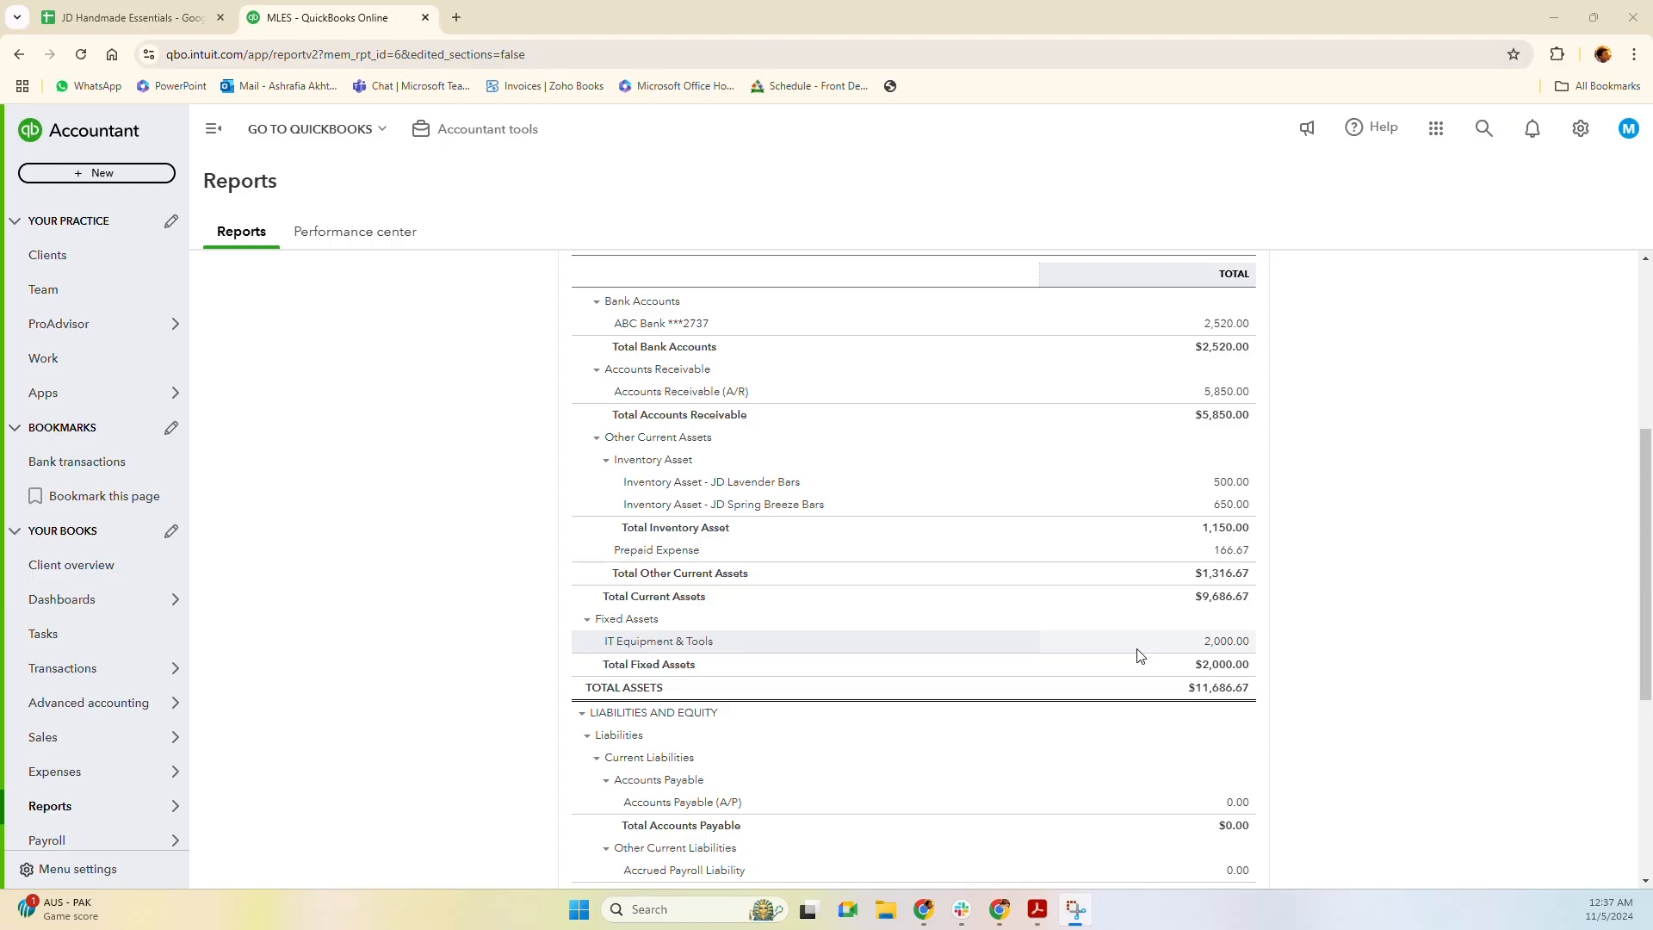
{"action": "scroll", "coordinate": [1015, 638], "scroll_direction": "down", "scroll_amount": 1}
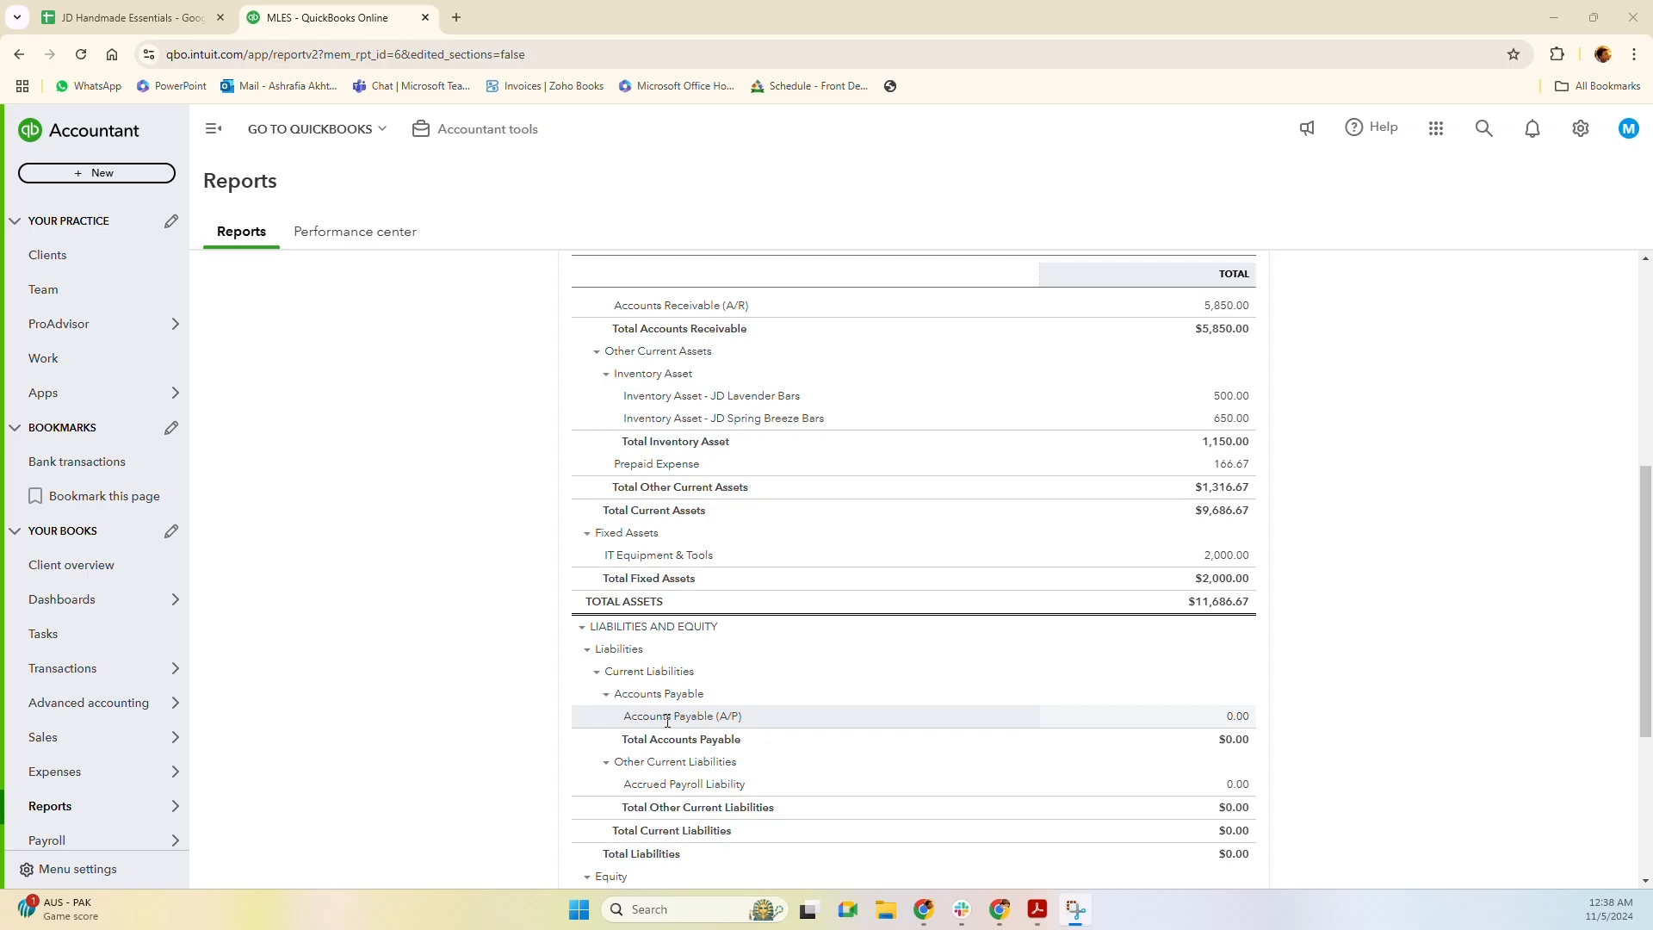
{"action": "scroll", "coordinate": [721, 716], "scroll_direction": "down", "scroll_amount": 1}
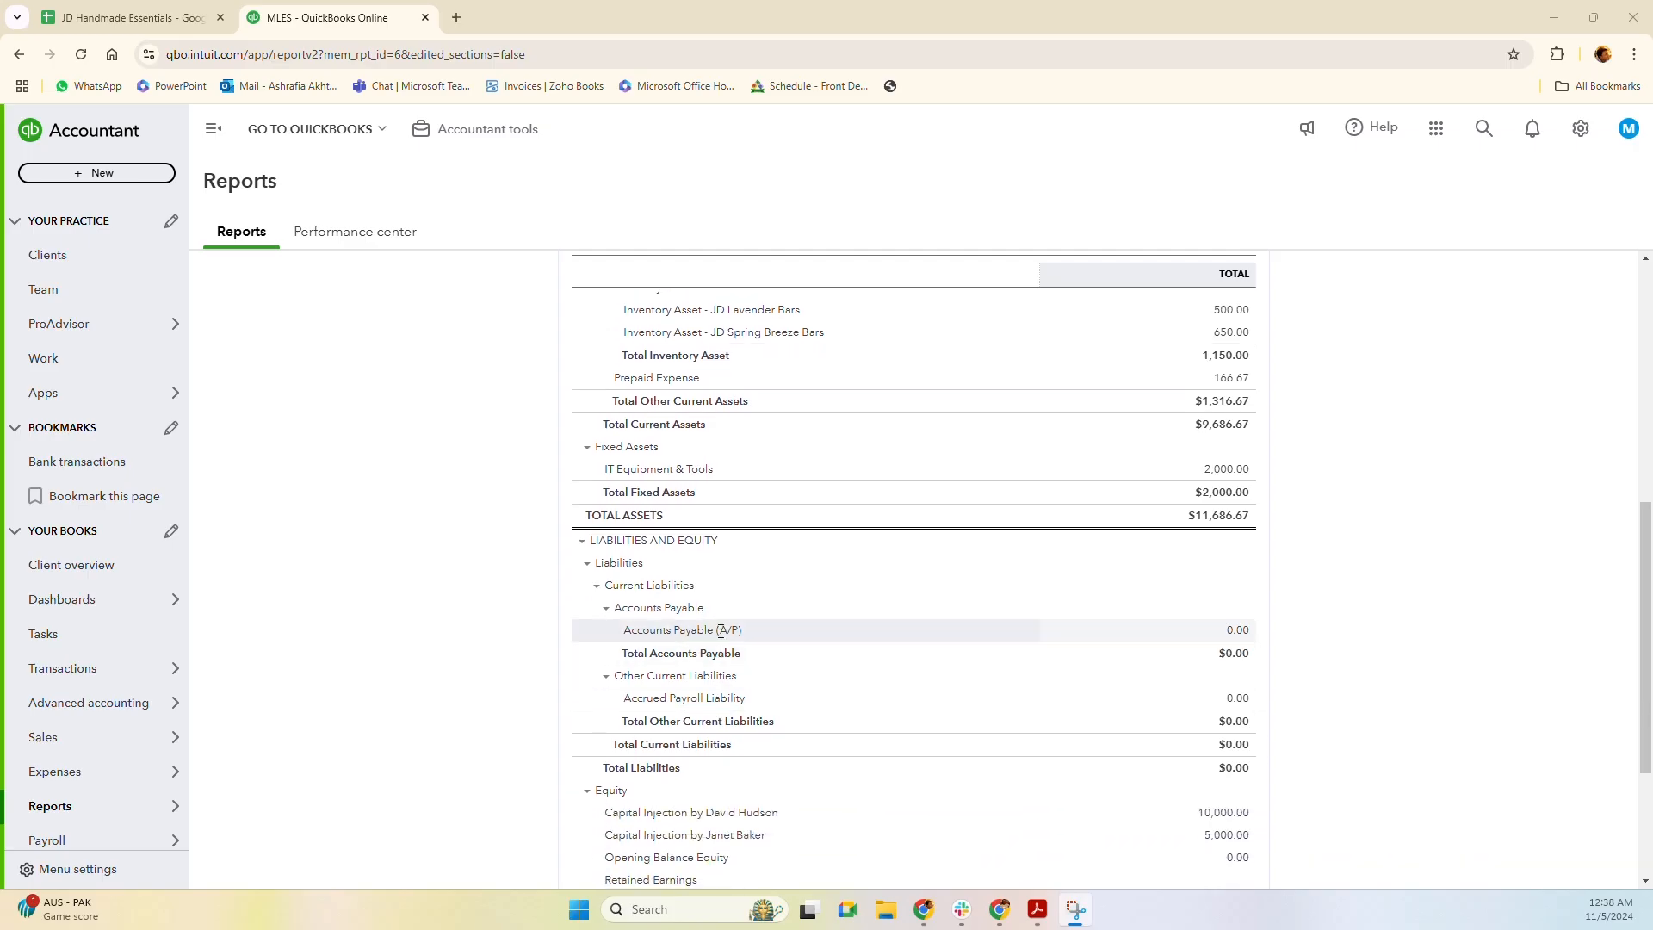
{"action": "scroll", "coordinate": [944, 657], "scroll_direction": "down", "scroll_amount": 1}
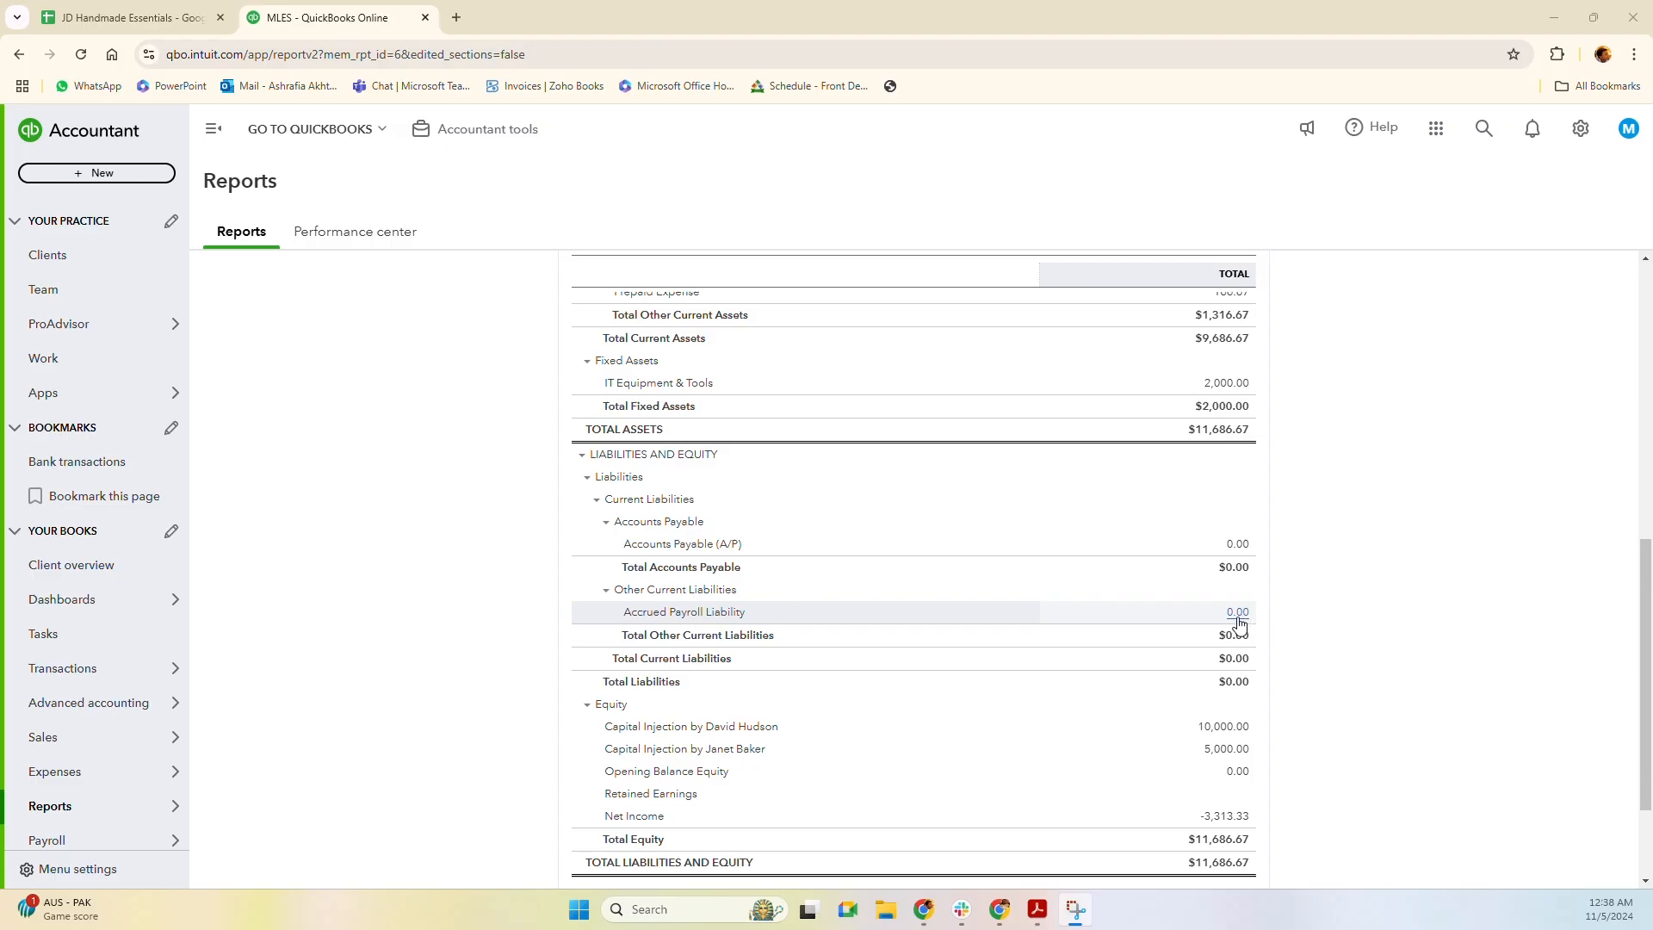
{"action": "scroll", "coordinate": [738, 786], "scroll_direction": "down", "scroll_amount": 1}
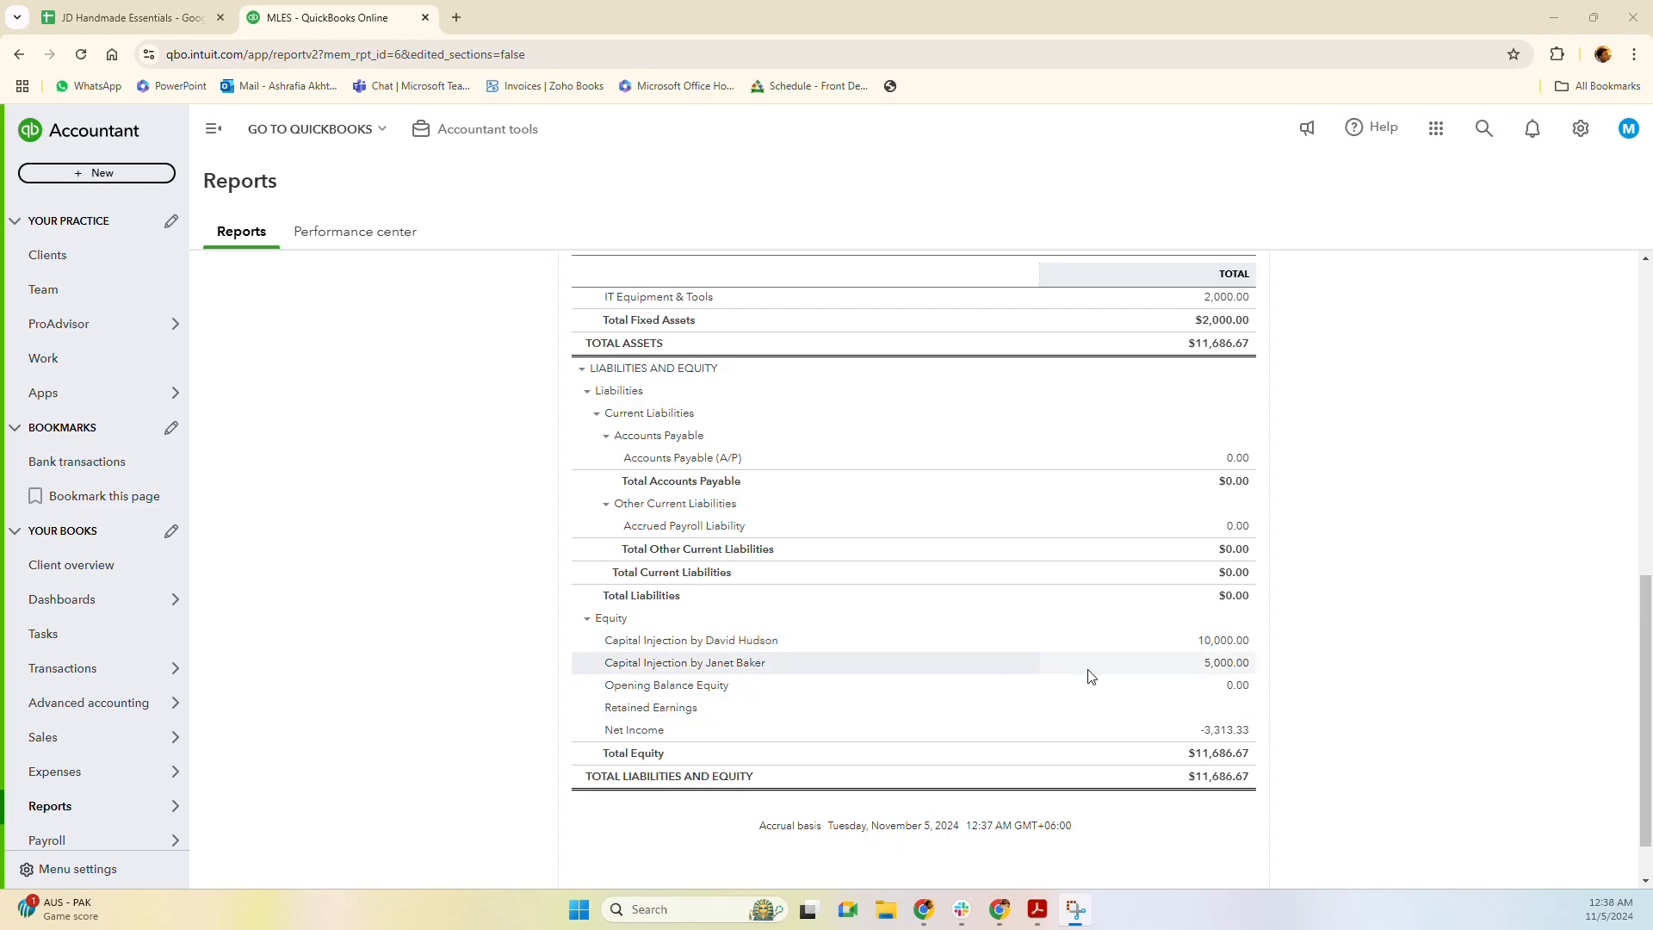
Inspect both partners' deposit lines on the Meeting Minute sheet, then return to QuickBooks.
{"action": "left_click", "coordinate": [129, 17]}
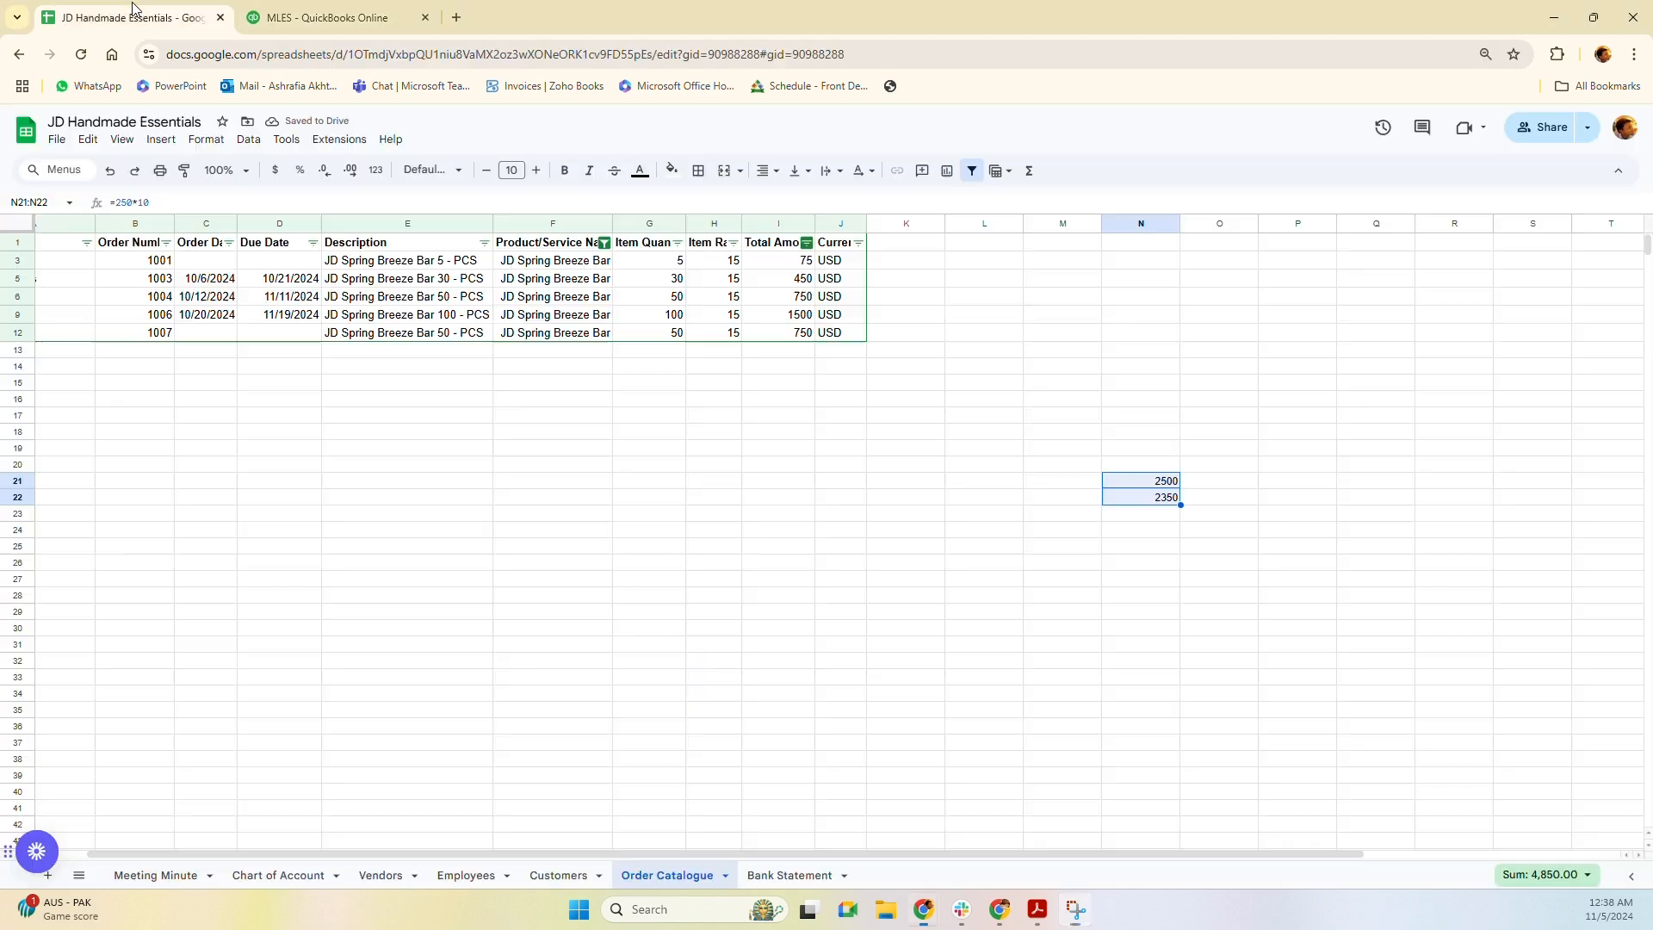
{"action": "left_click", "coordinate": [182, 876]}
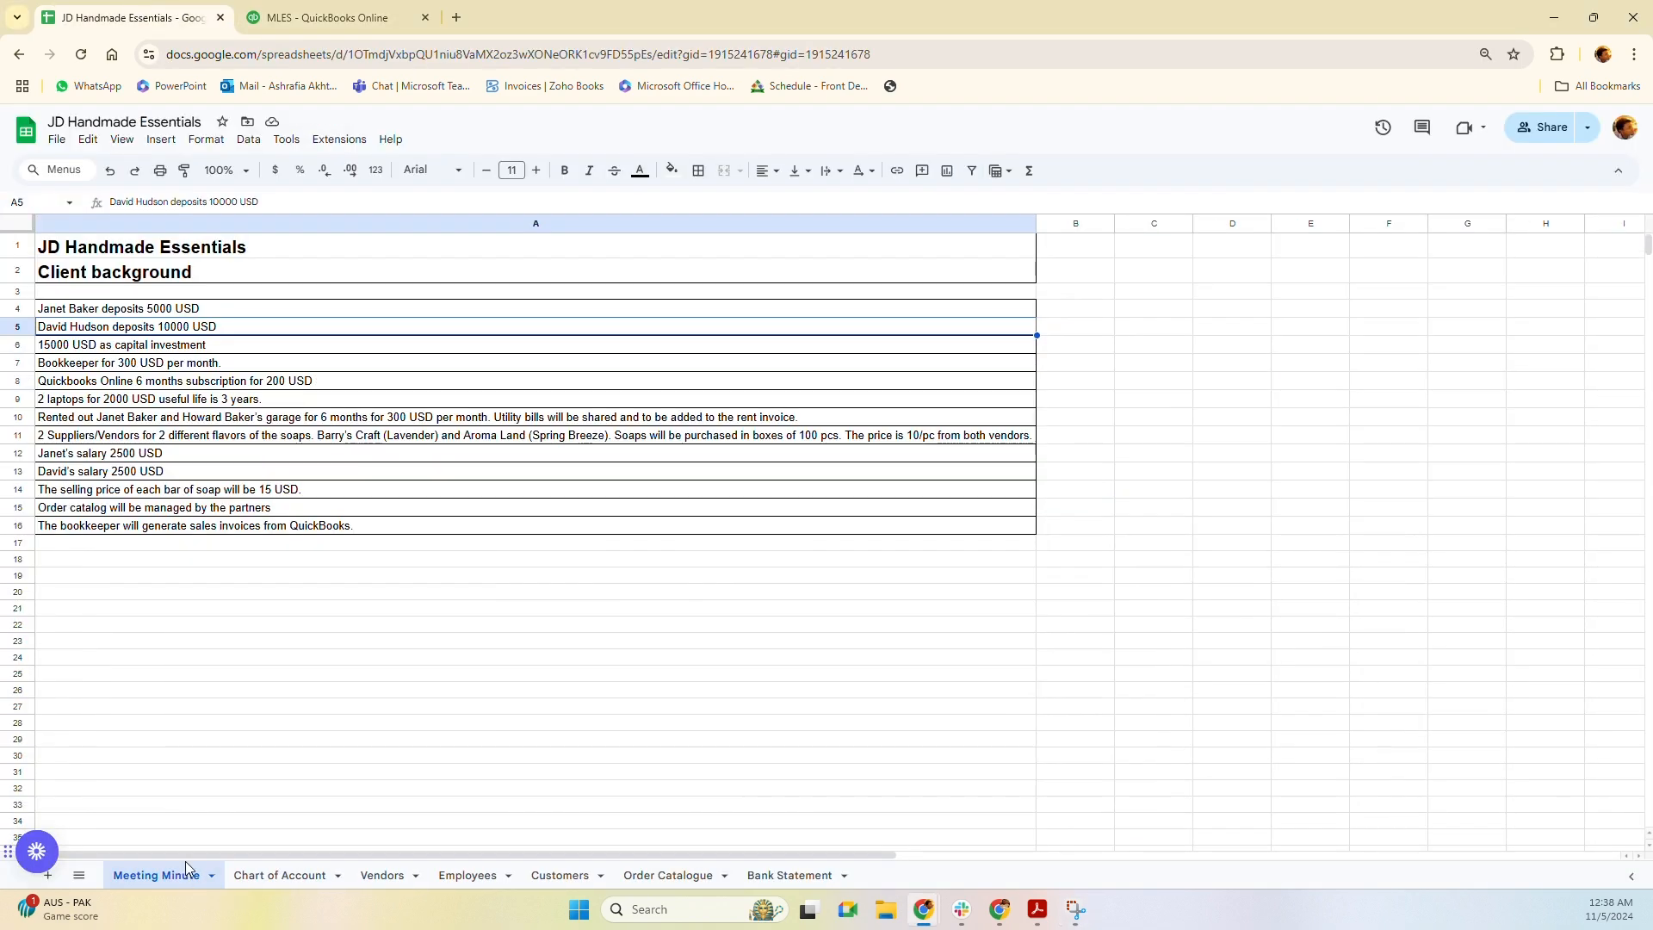
{"action": "left_click", "coordinate": [148, 313]}
{"action": "left_click", "coordinate": [148, 329]}
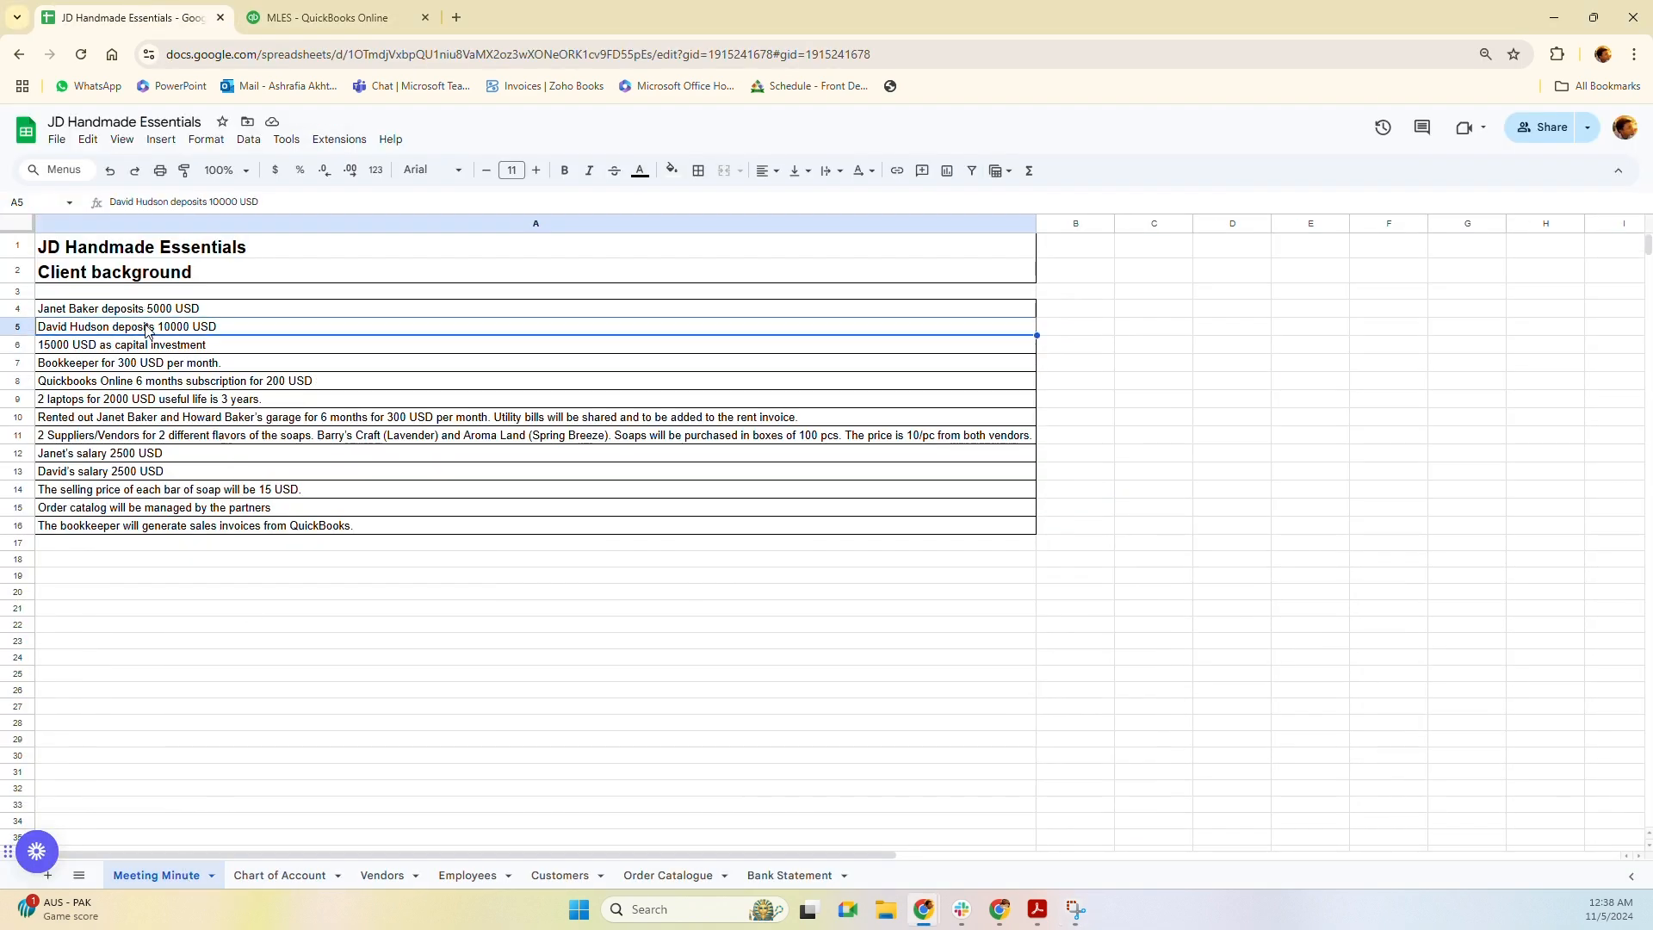
{"action": "left_click", "coordinate": [379, 18]}
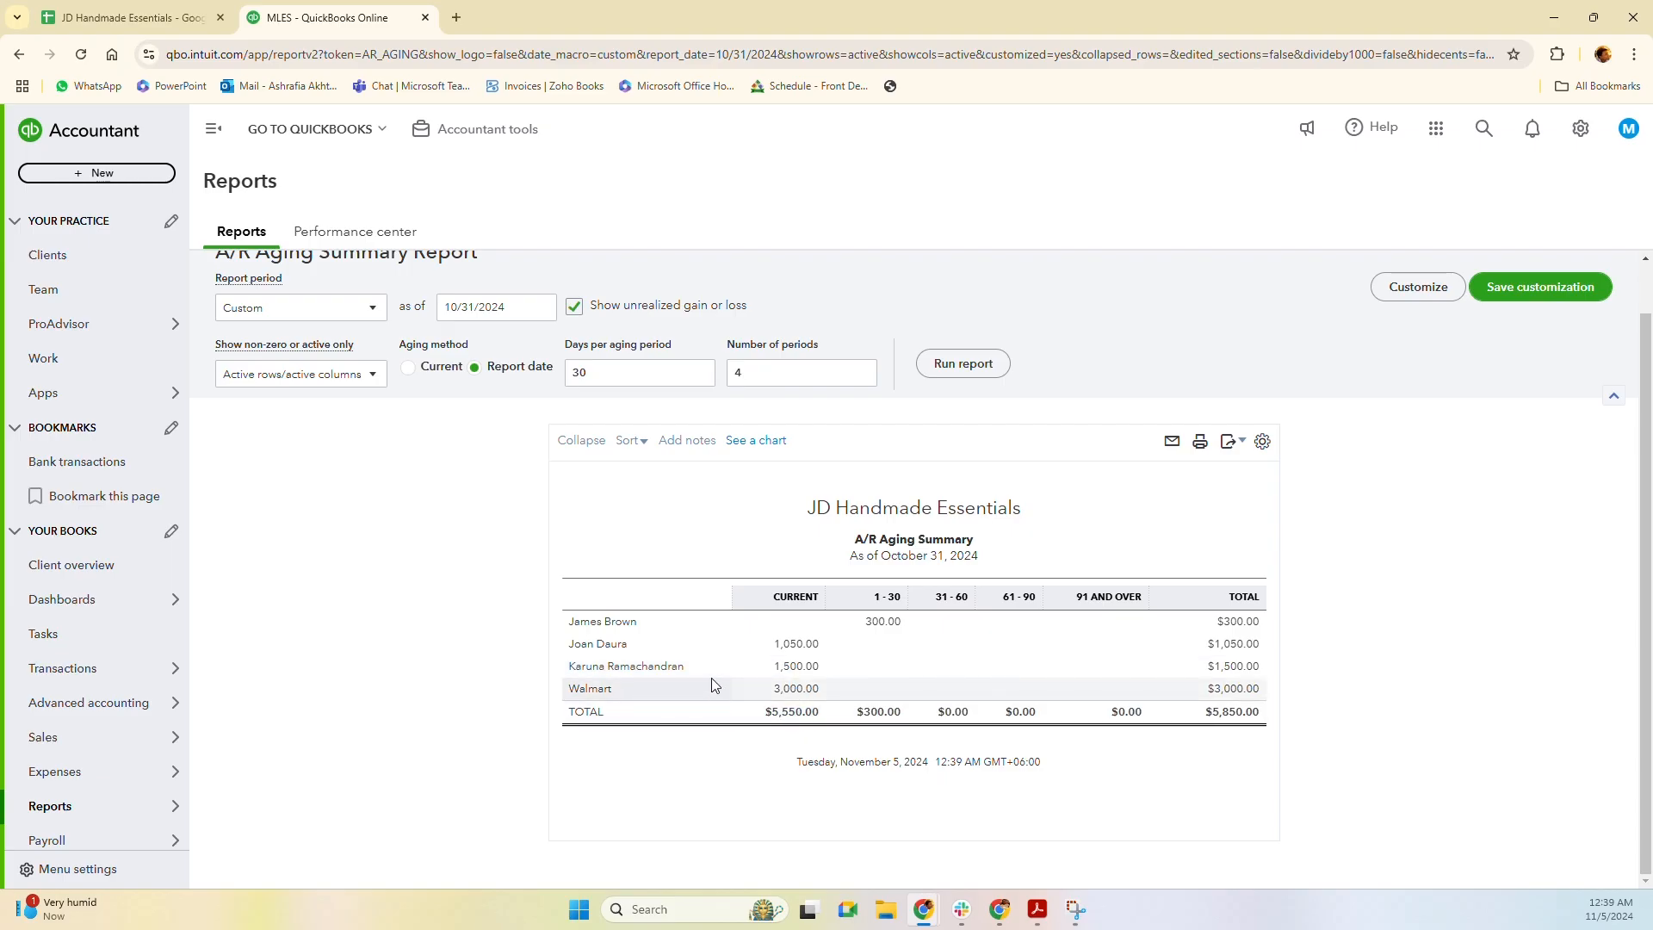
Drill into the $300.00 1–30 day balance, inspect invoice 1005, and close it.
{"action": "left_click", "coordinate": [881, 629]}
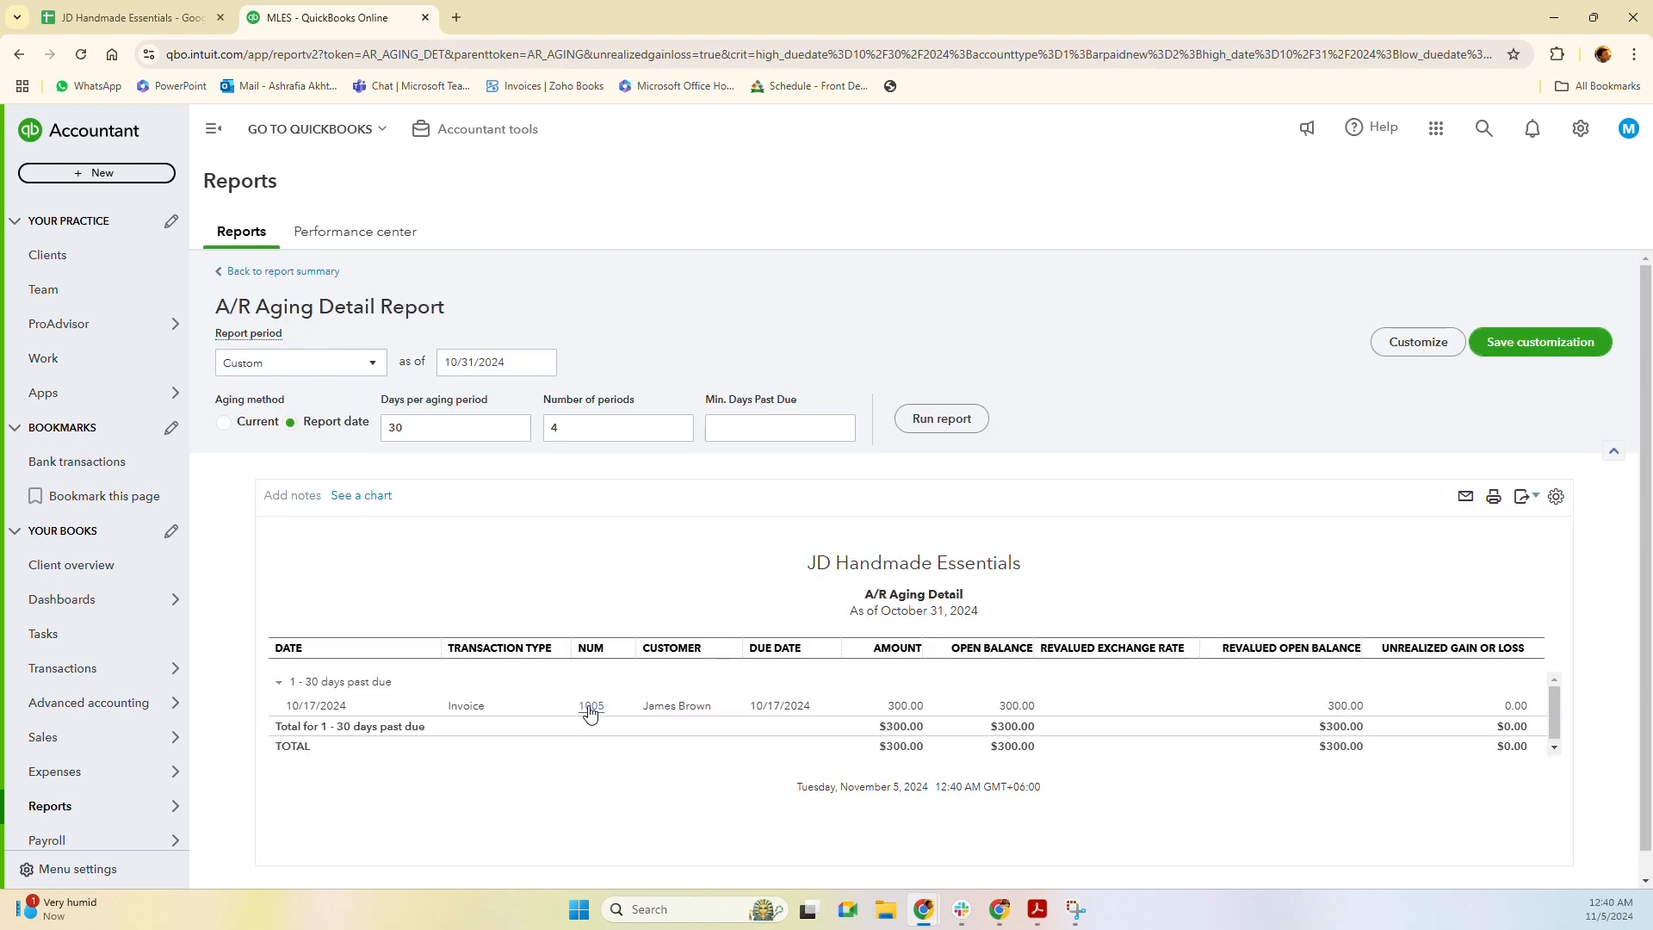
{"action": "left_click", "coordinate": [591, 707]}
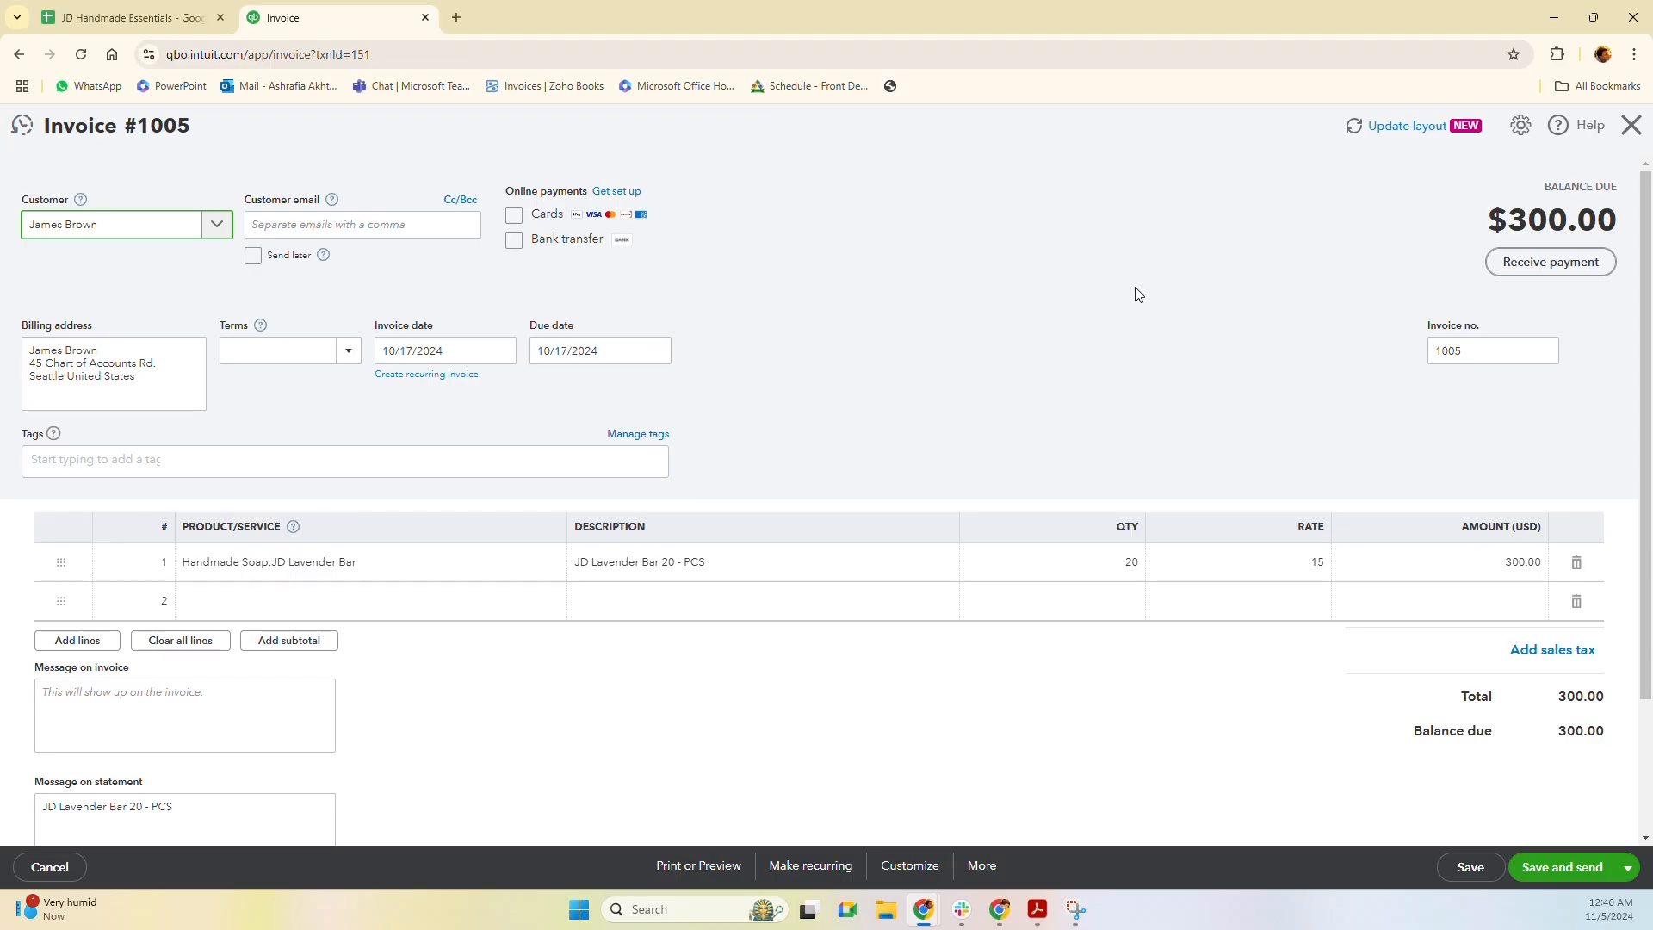
{"action": "left_click", "coordinate": [1632, 125]}
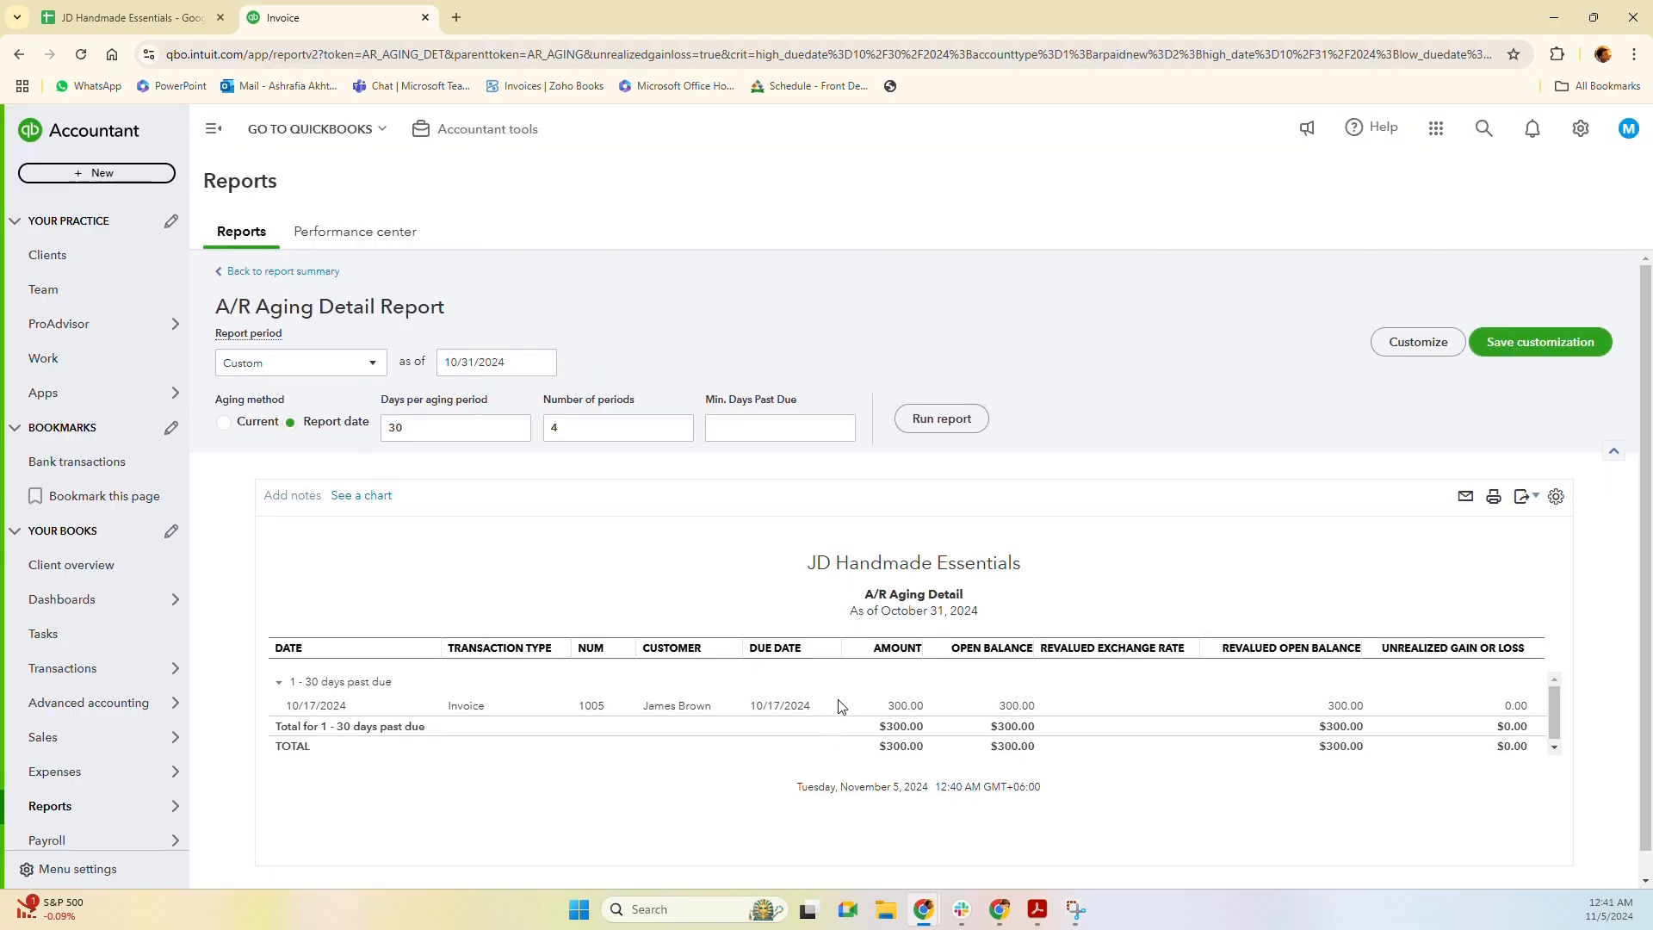
{"action": "scroll", "coordinate": [354, 679], "scroll_direction": "down", "scroll_amount": 1}
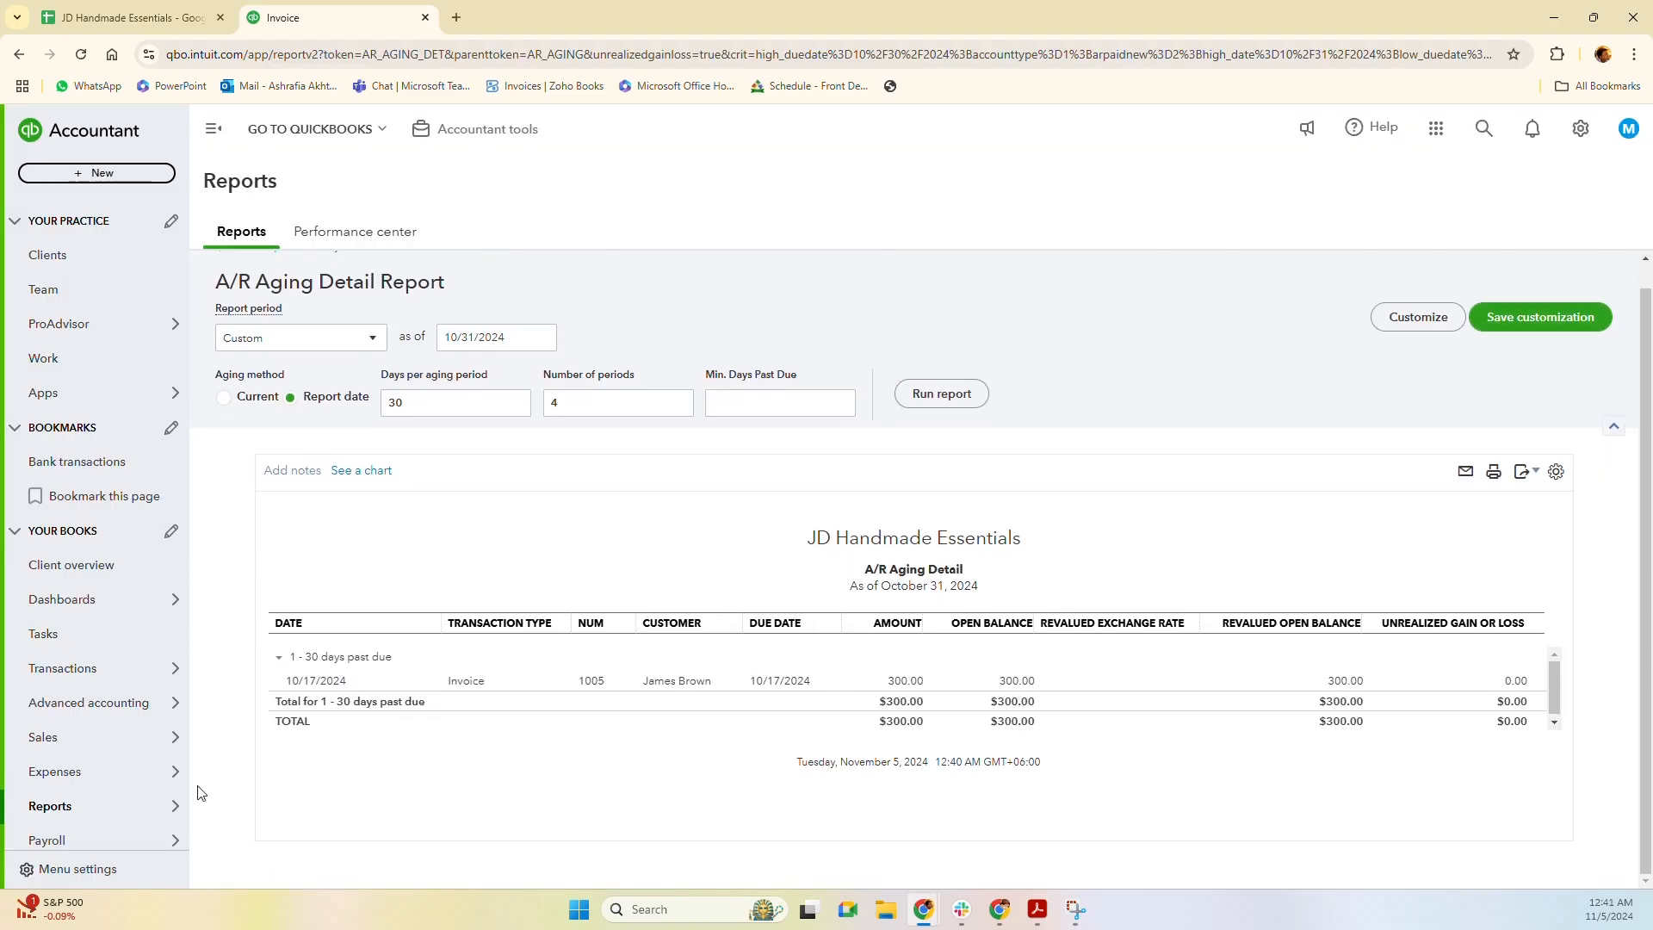
Scroll the Standard reports list, then view the custom Balance Sheet and Profit and Loss reports.
{"action": "left_click", "coordinate": [52, 811]}
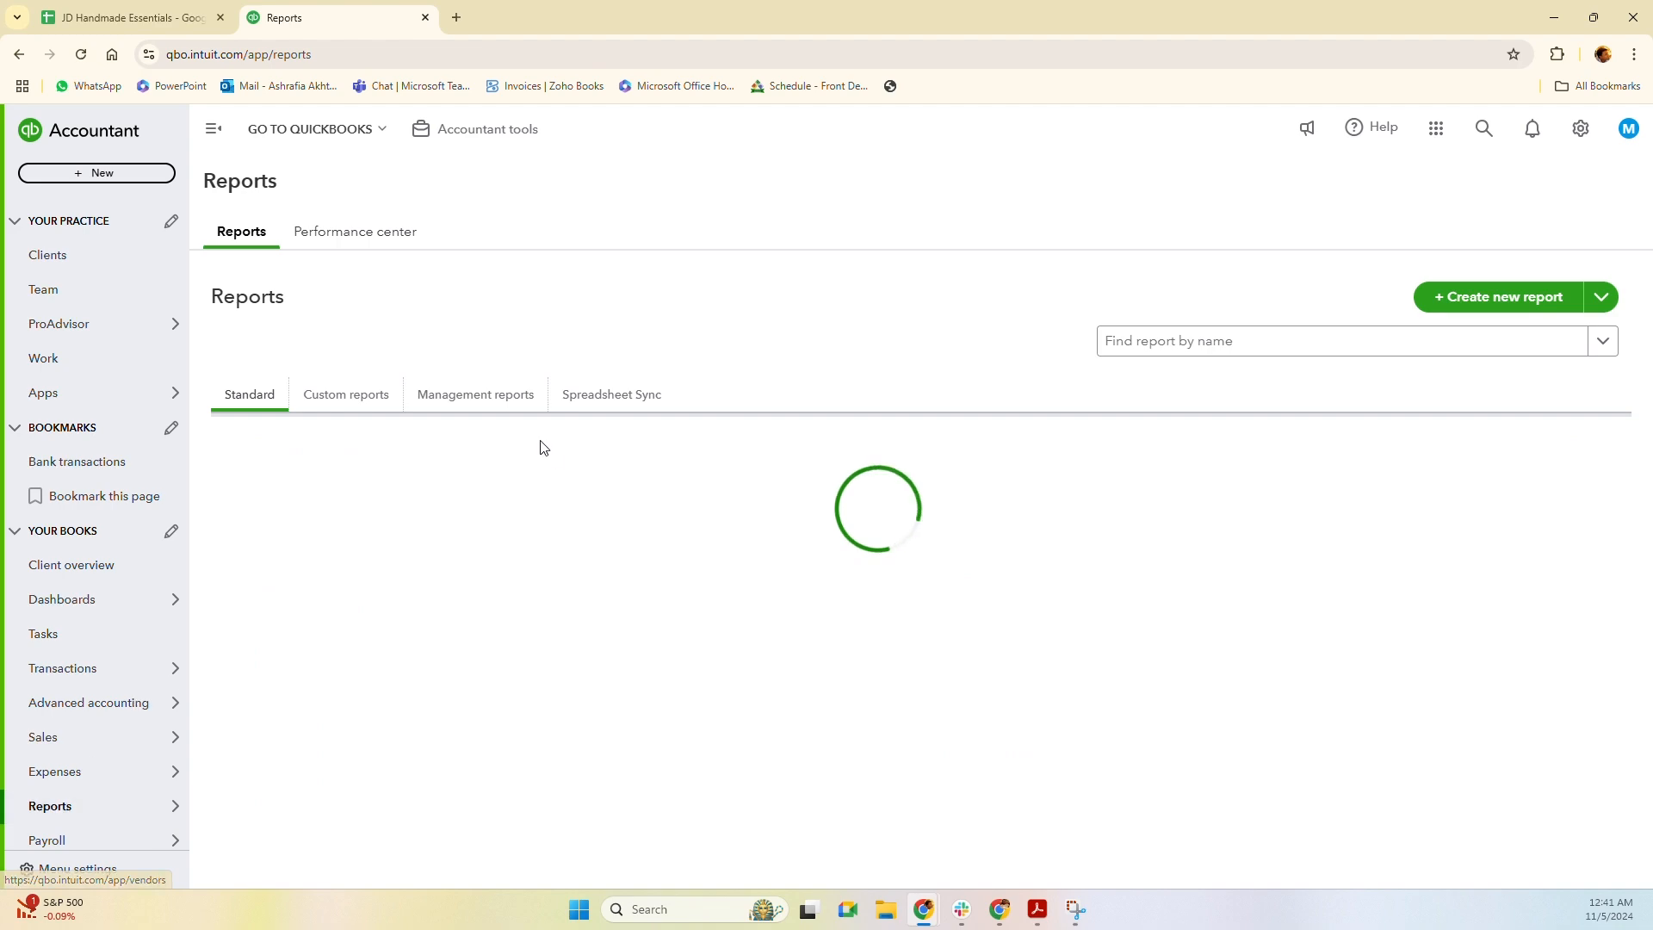
{"action": "scroll", "coordinate": [659, 652], "scroll_direction": "down", "scroll_amount": 8}
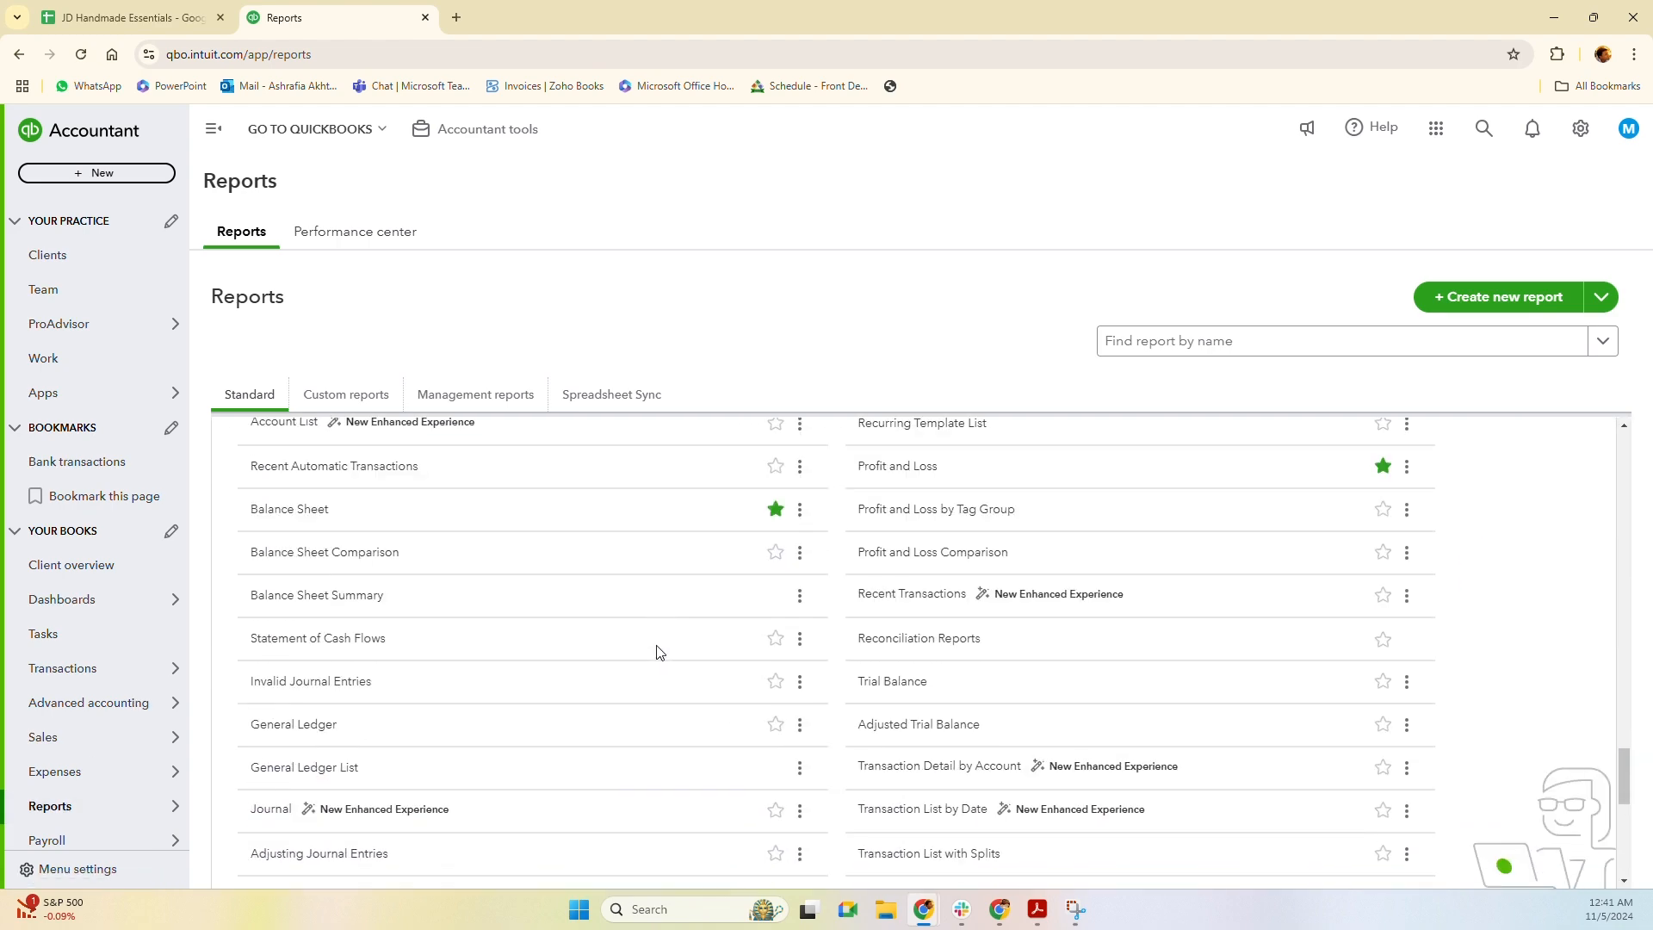
{"action": "scroll", "coordinate": [663, 659], "scroll_direction": "down", "scroll_amount": 3}
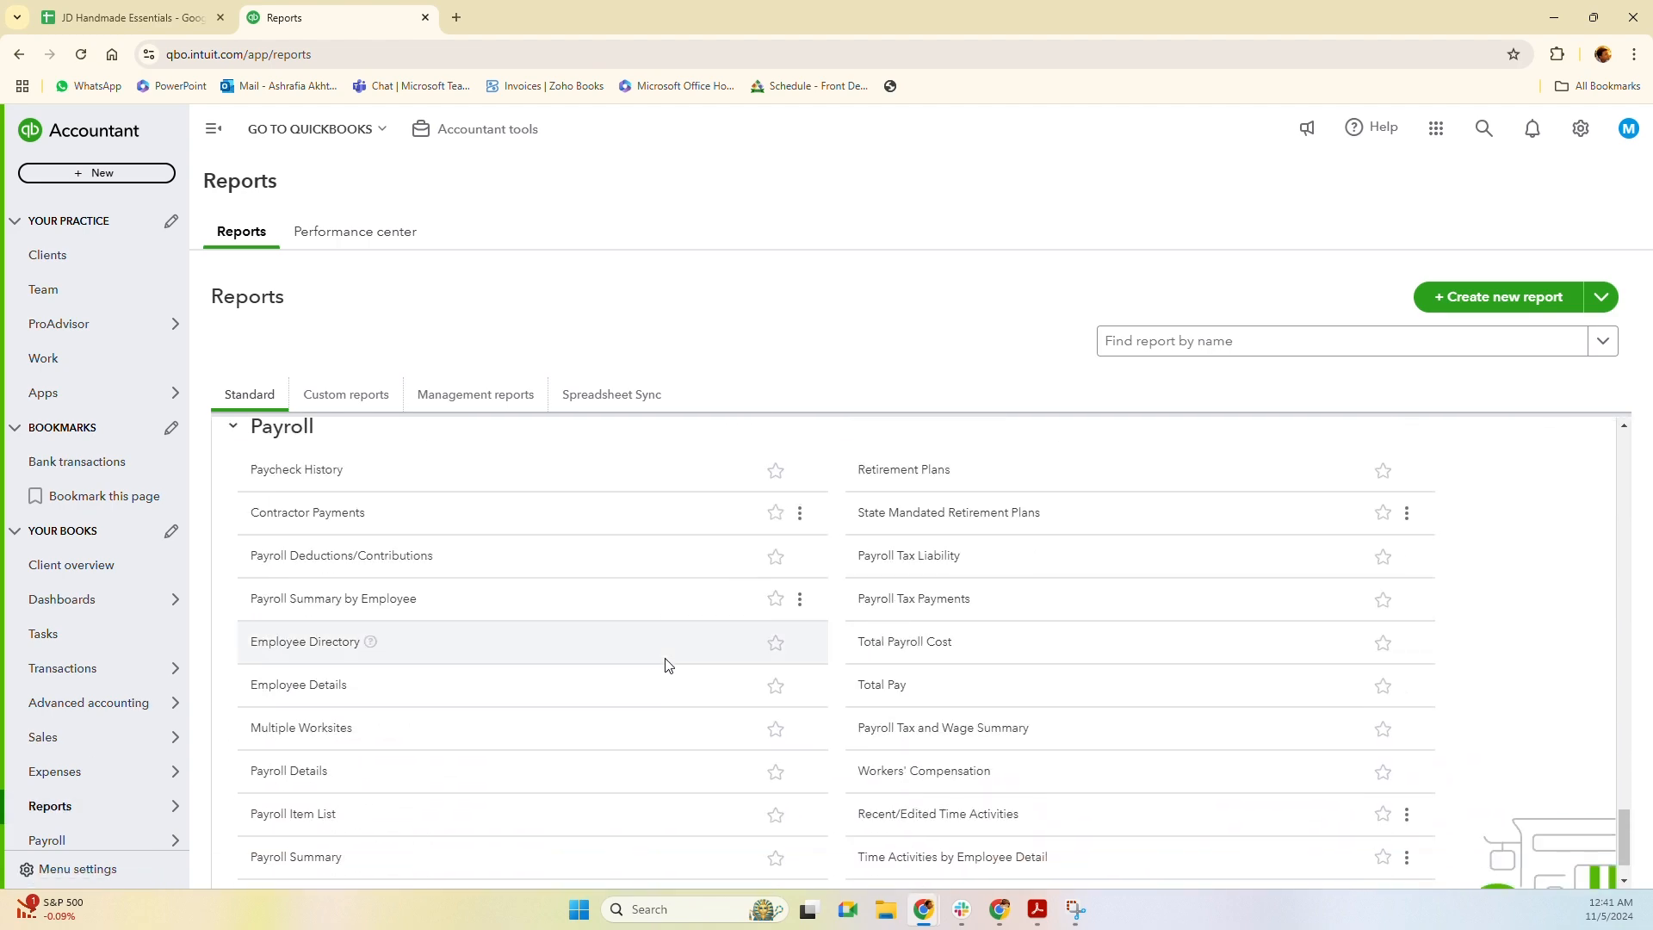
{"action": "scroll", "coordinate": [665, 663], "scroll_direction": "down", "scroll_amount": 1}
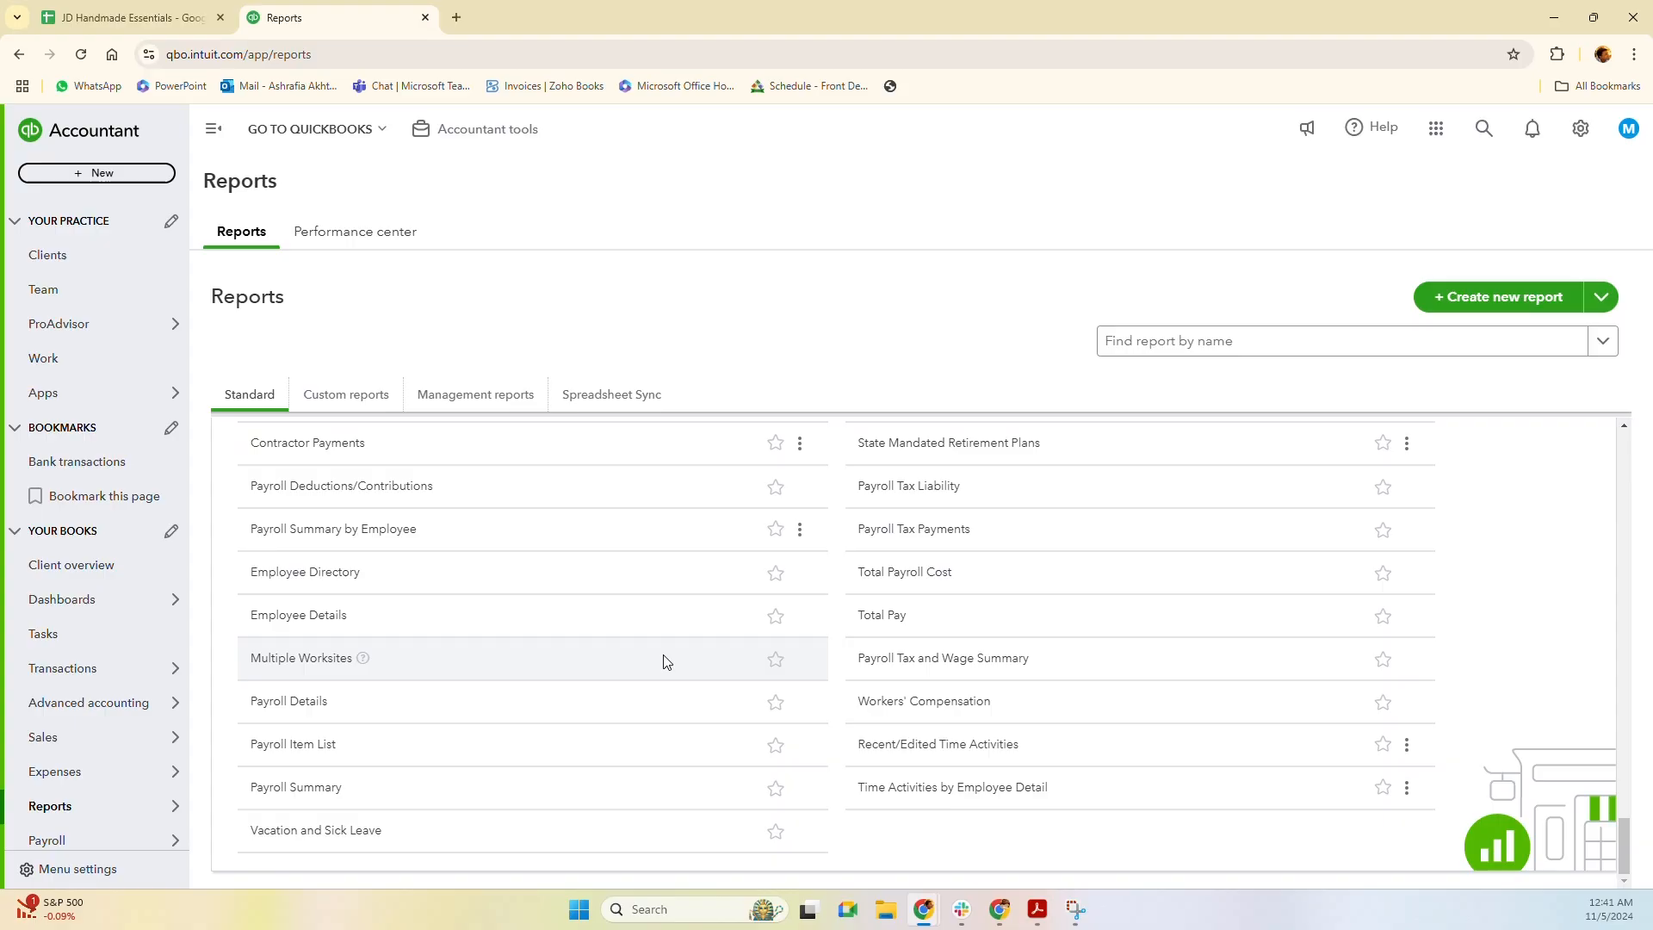
{"action": "left_click", "coordinate": [336, 410]}
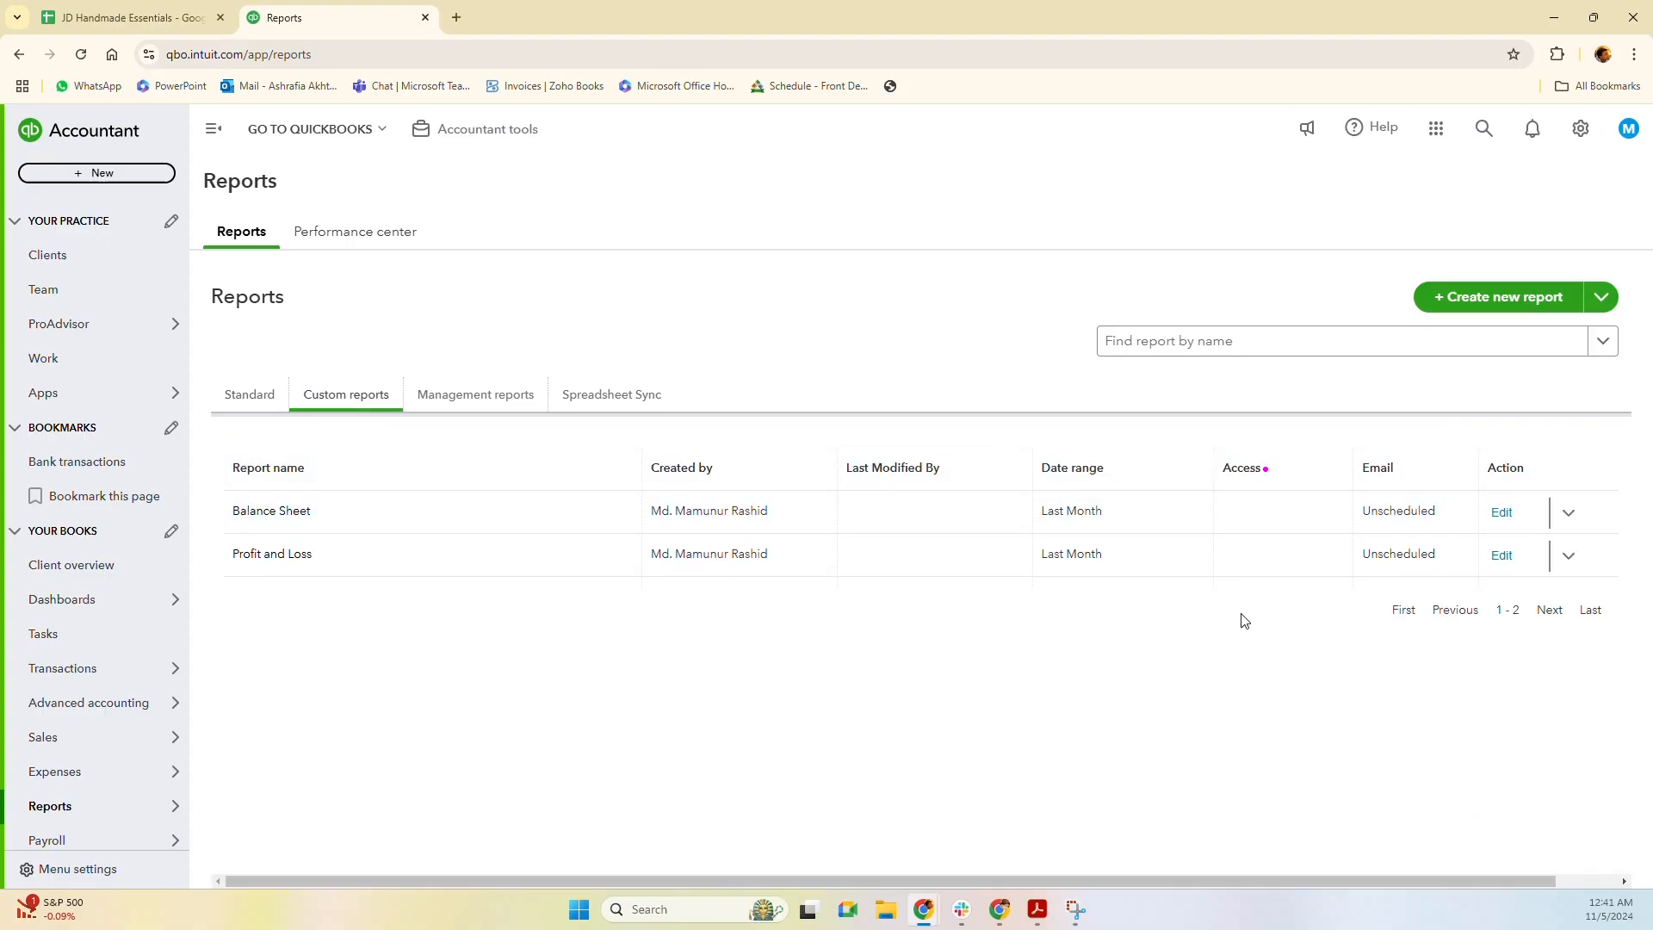